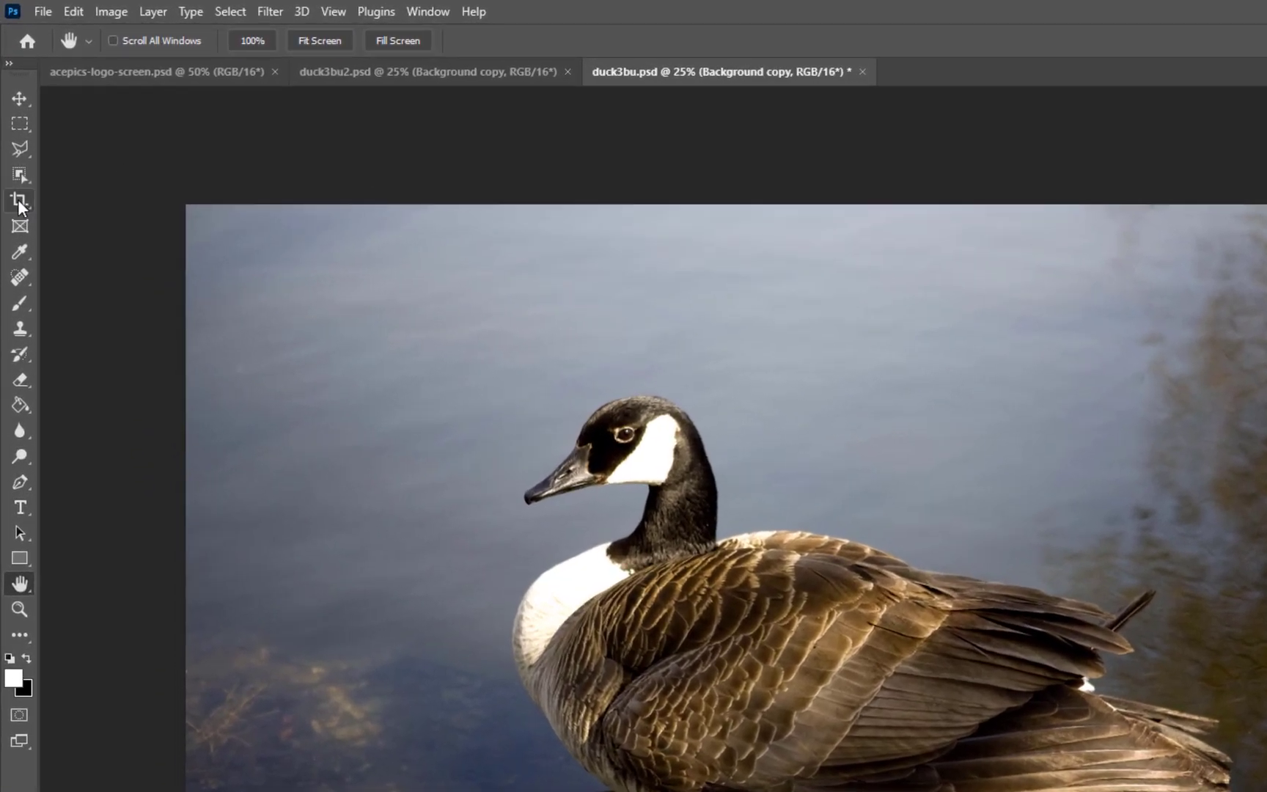
Crop the photo around the goose with the Crop tool to about 3420 by 2344 px
left_click(19, 203)
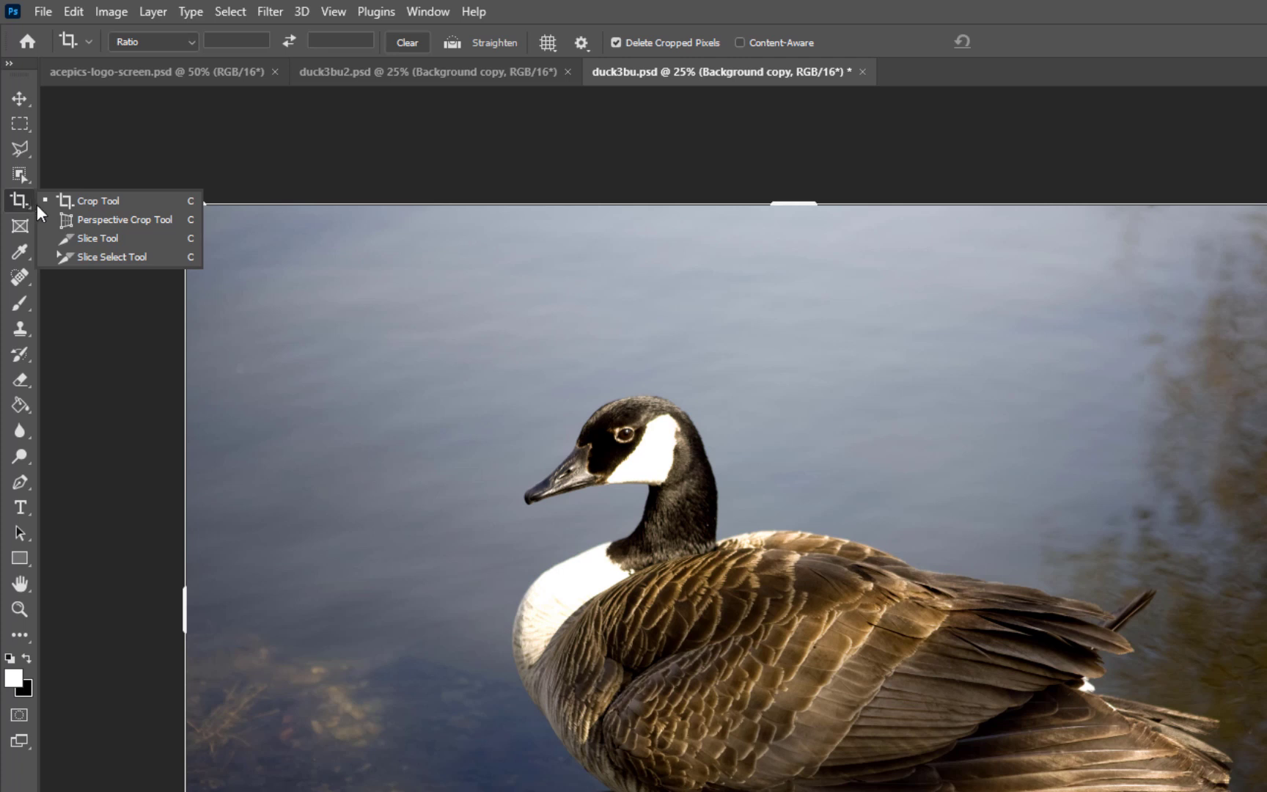
left_click(91, 200)
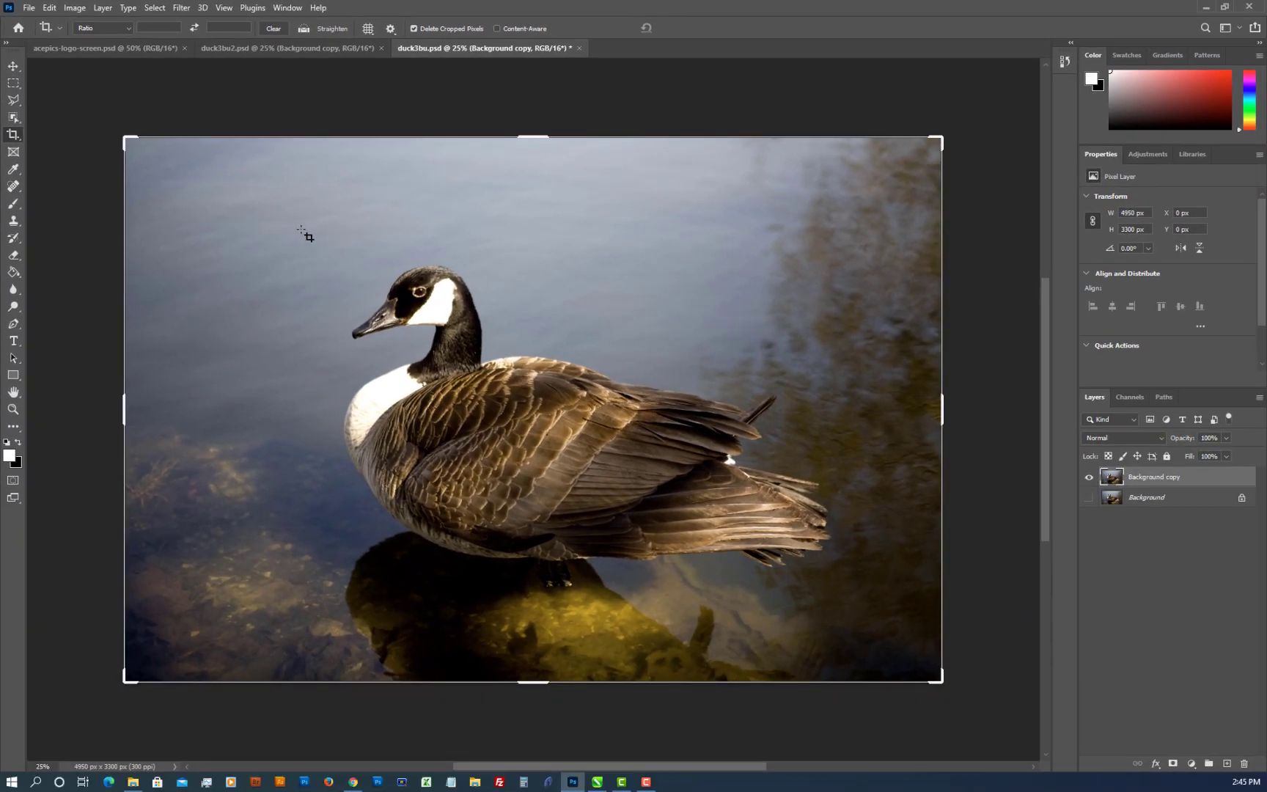
left_click_drag(301, 230, 870, 621)
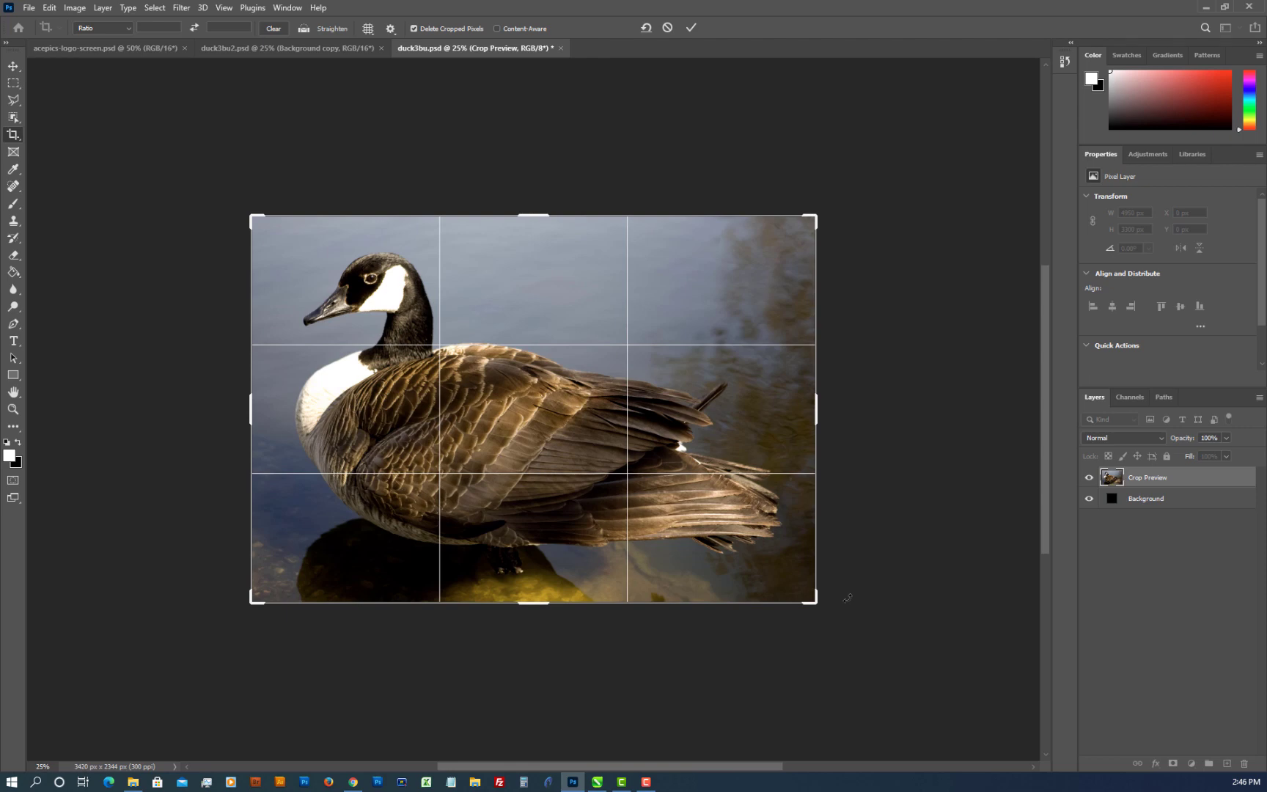
key("Return")
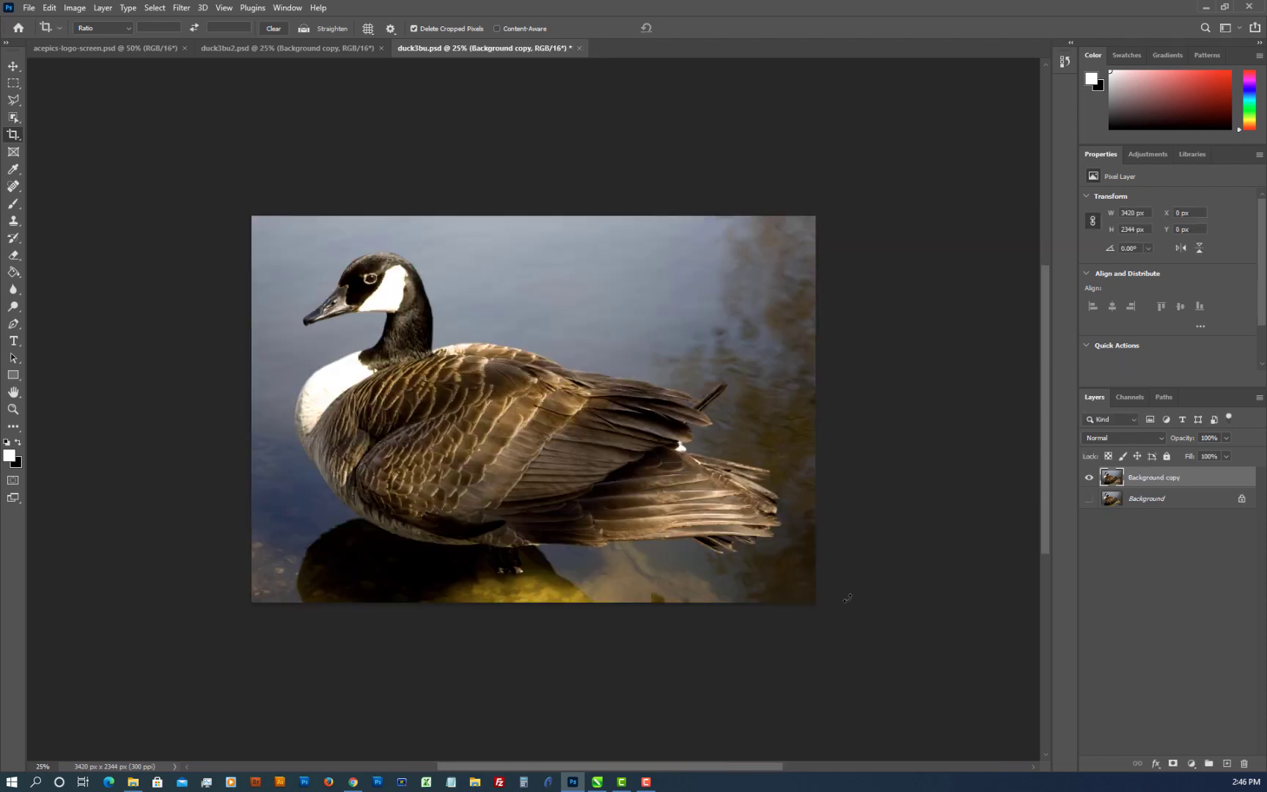
Toggle the visibility of the Background copy and Background layers to compare their cropped areas, and undo the crop
left_click(1088, 477)
left_click(1089, 498)
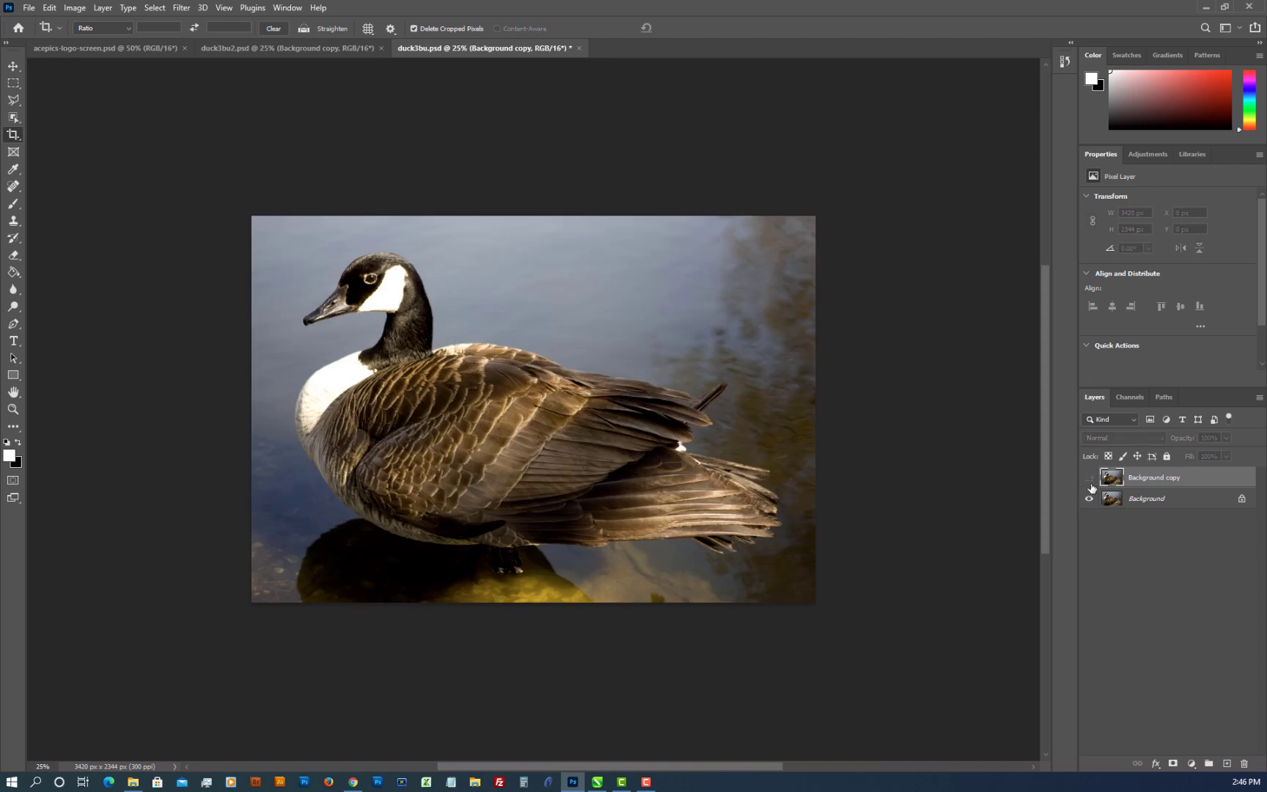
left_click(1089, 477)
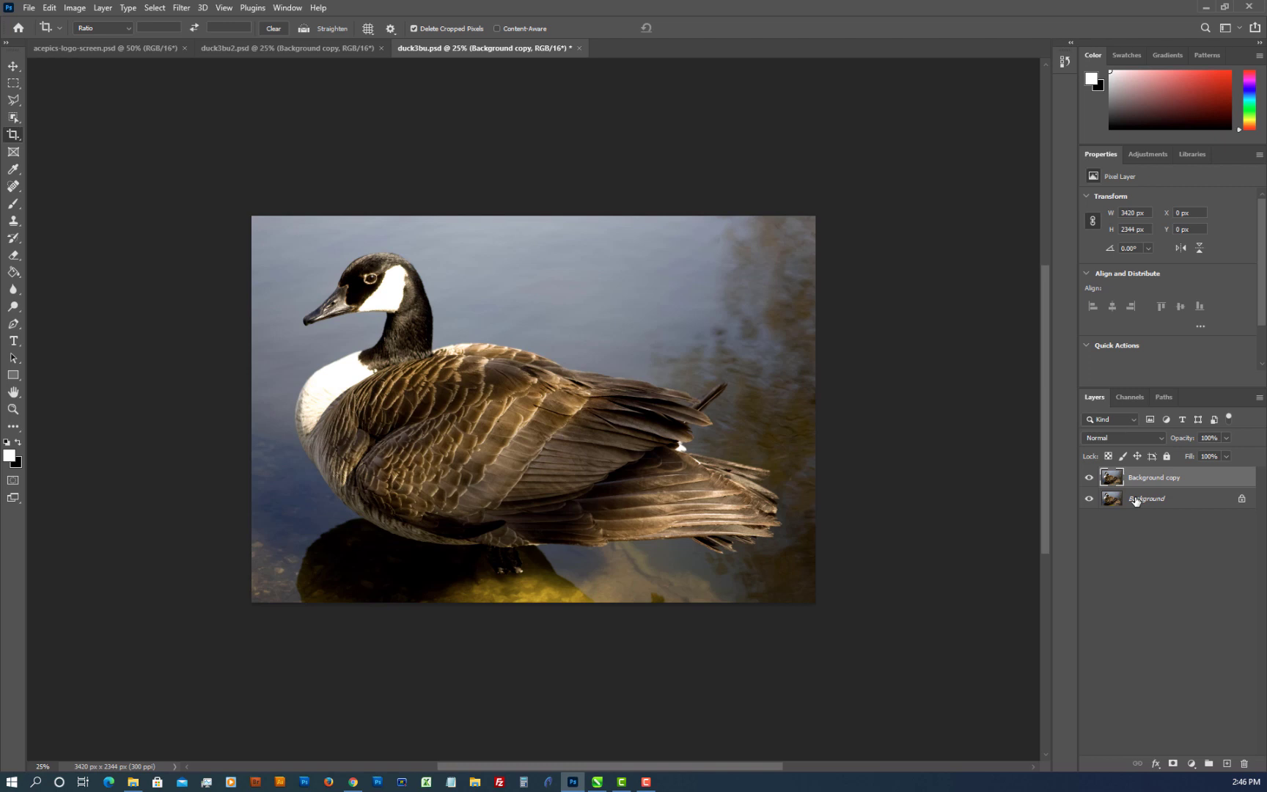
key("ctrl+comma")
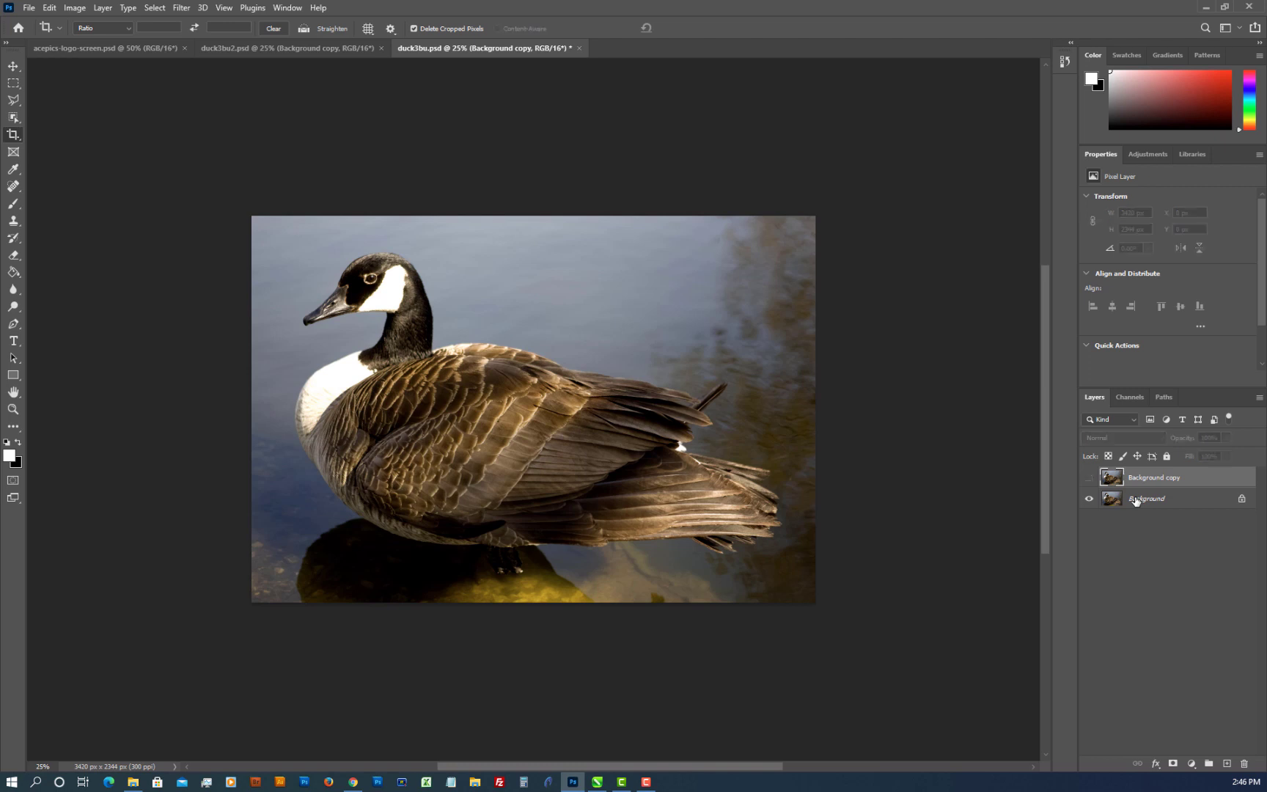
left_click(1089, 498)
key("ctrl+comma")
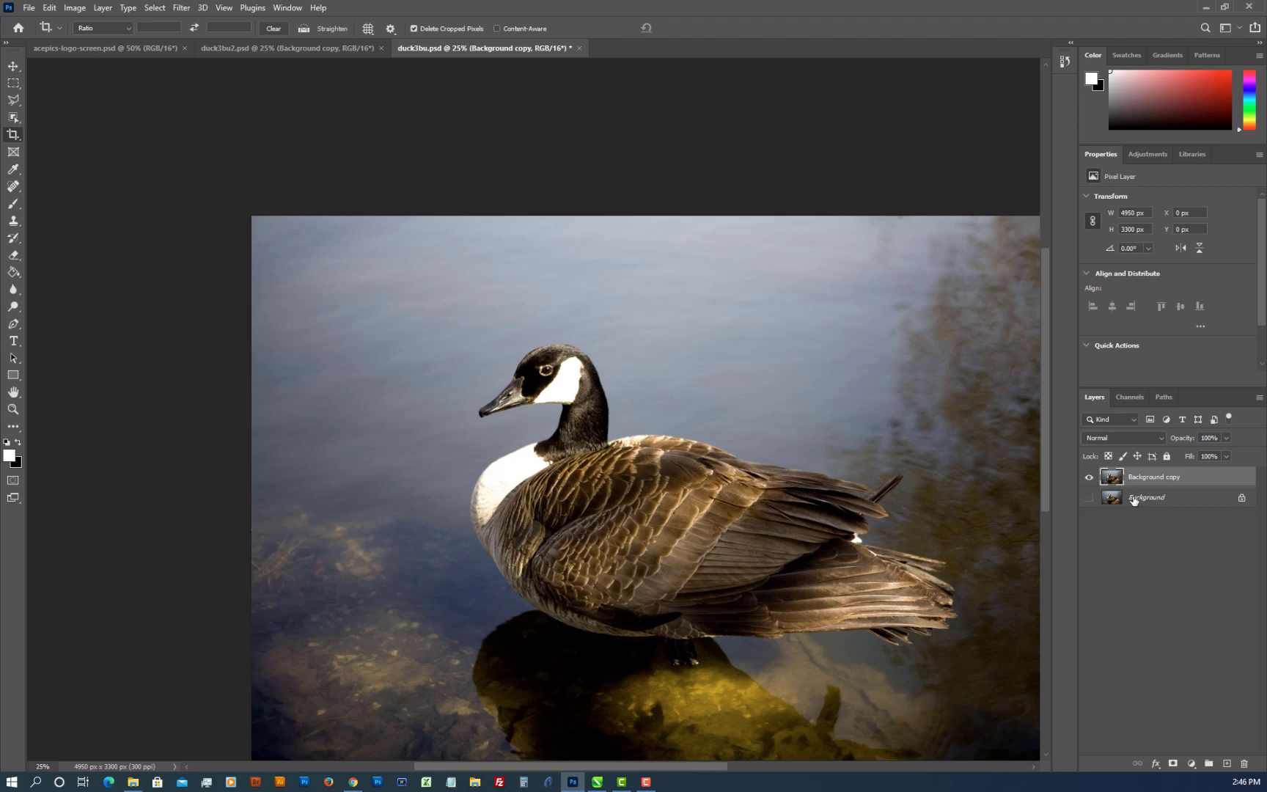
Show the Background and Background copy layers one at a time to compare them uncropped, ending with Background copy visible and selected
left_click(1087, 478)
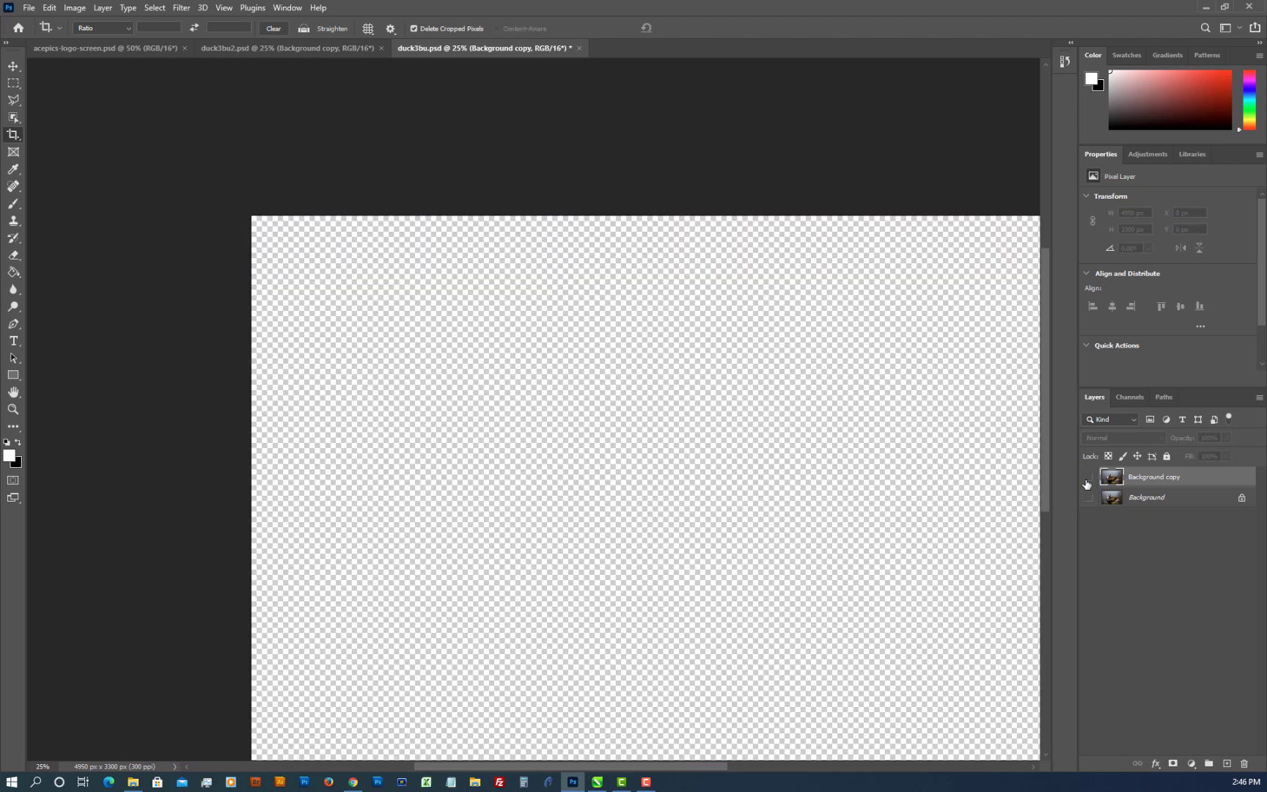
left_click(1088, 498)
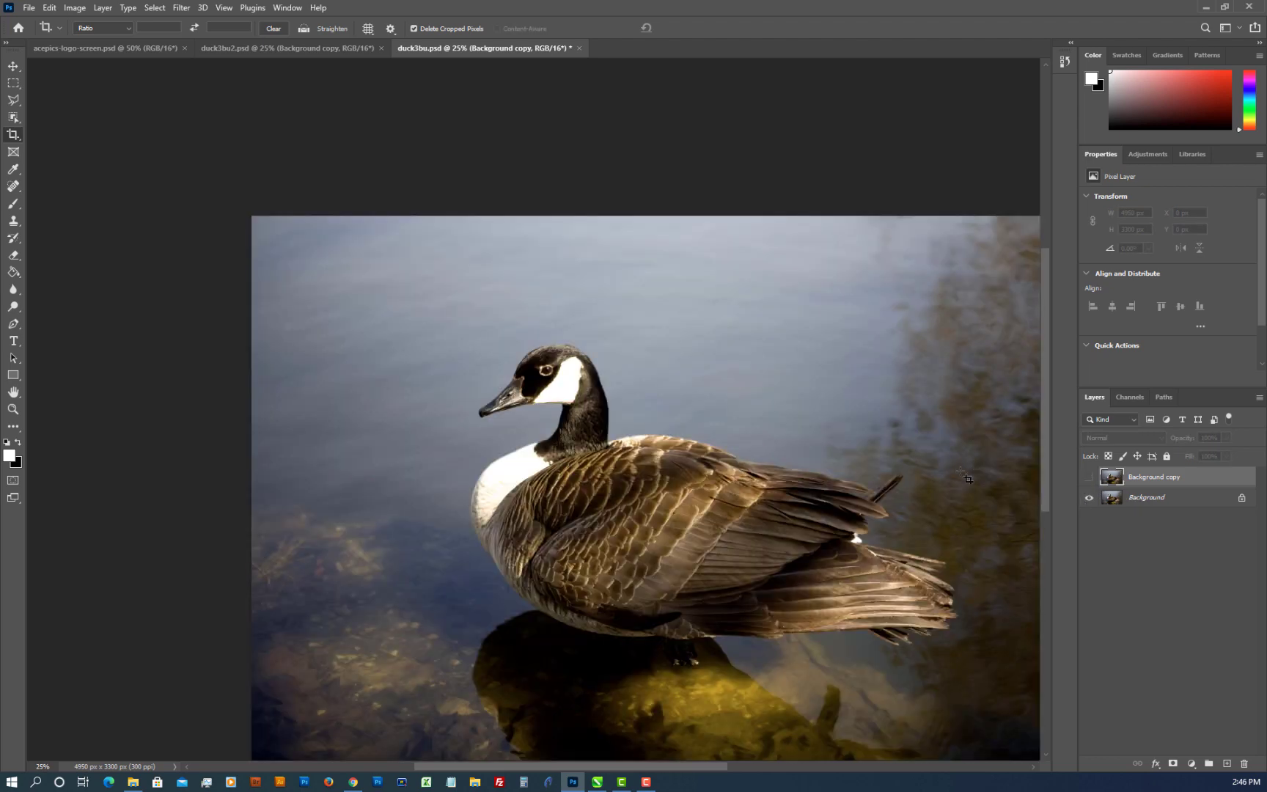
key("h")
left_click_drag(888, 495, 746, 399)
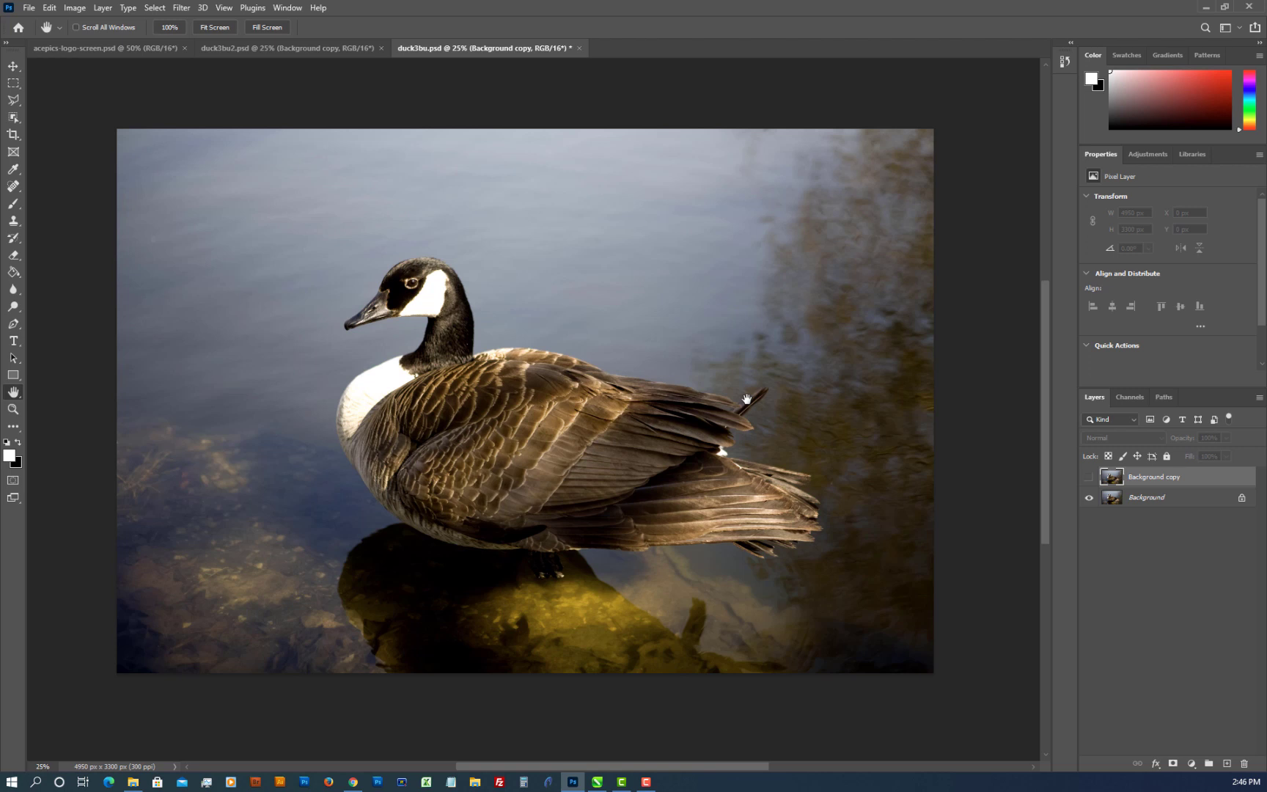
left_click(1201, 501)
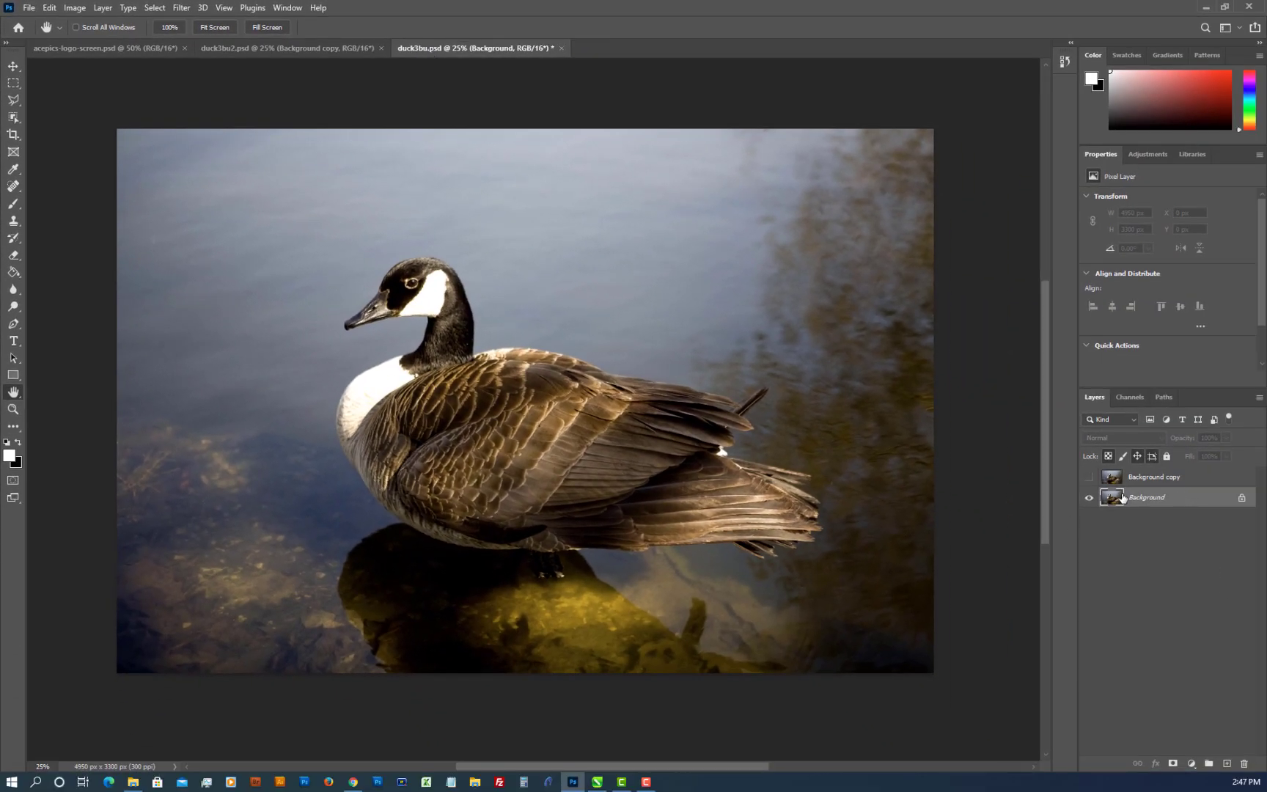
left_click(1089, 498)
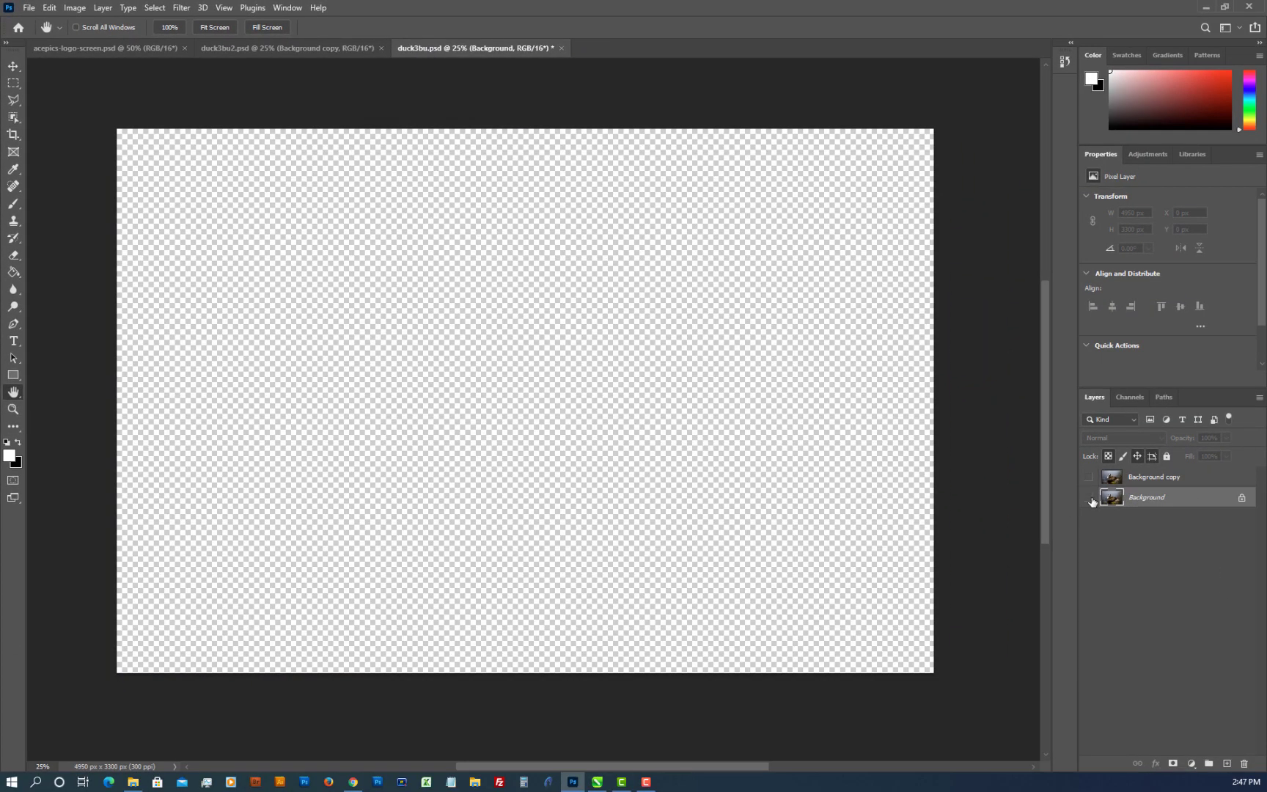
left_click(1088, 478)
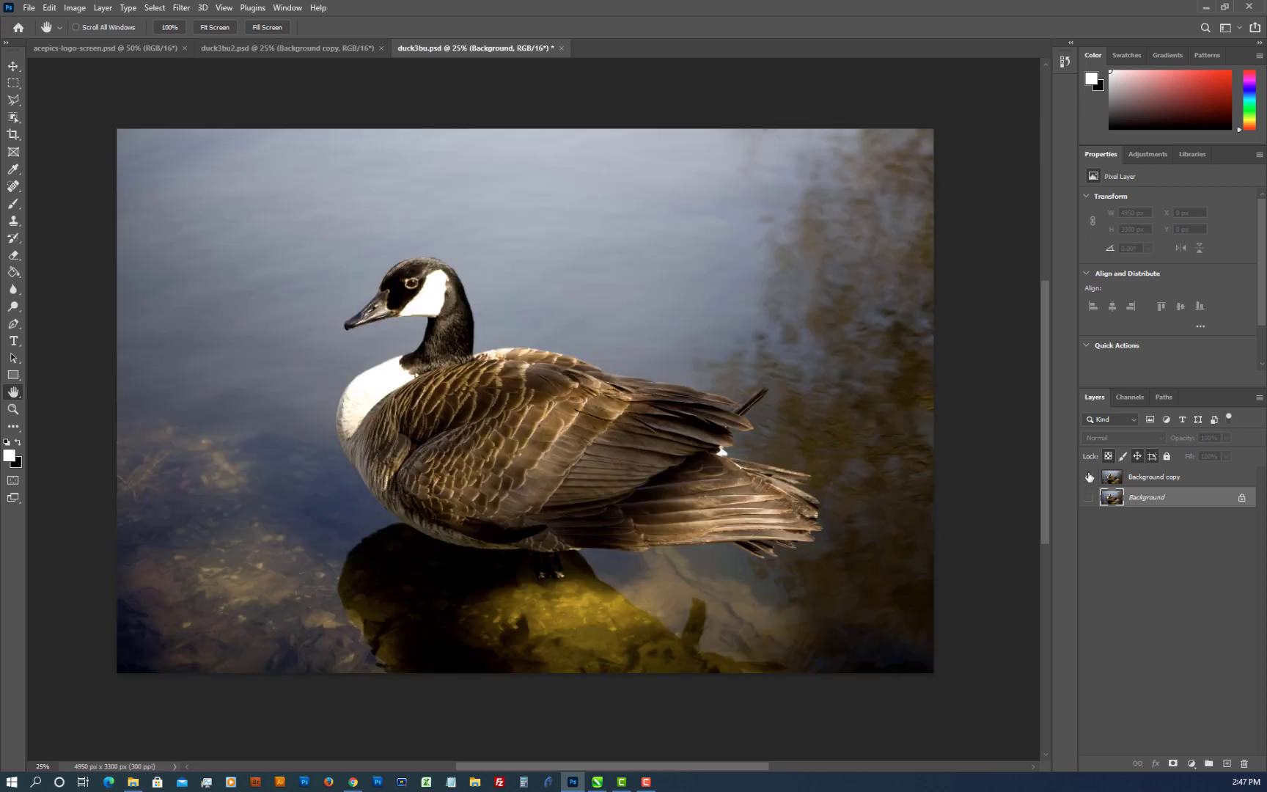
left_click(1156, 483)
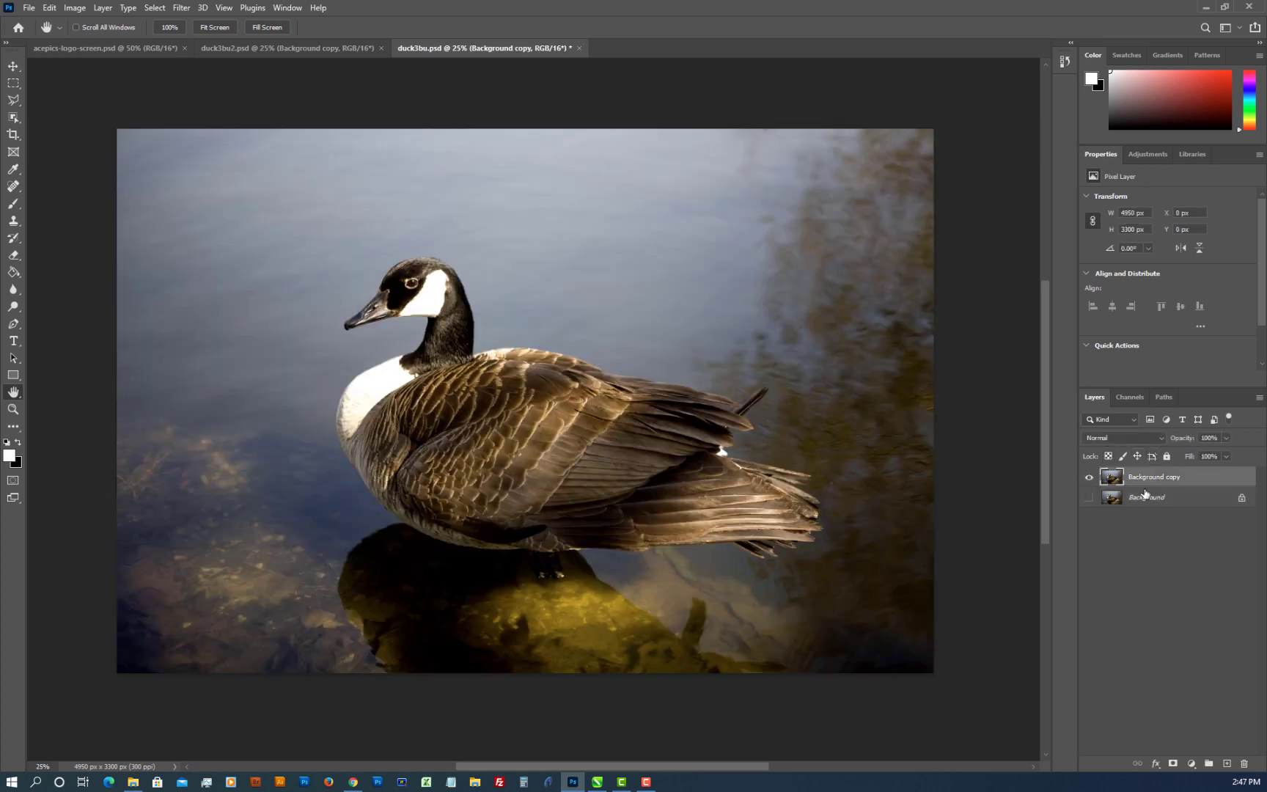
Perspective-crop the goose using a skewed frame with the lower-left corner pulled inward, the upper-right lowered and the lower-right moved slightly outward
left_click(14, 137)
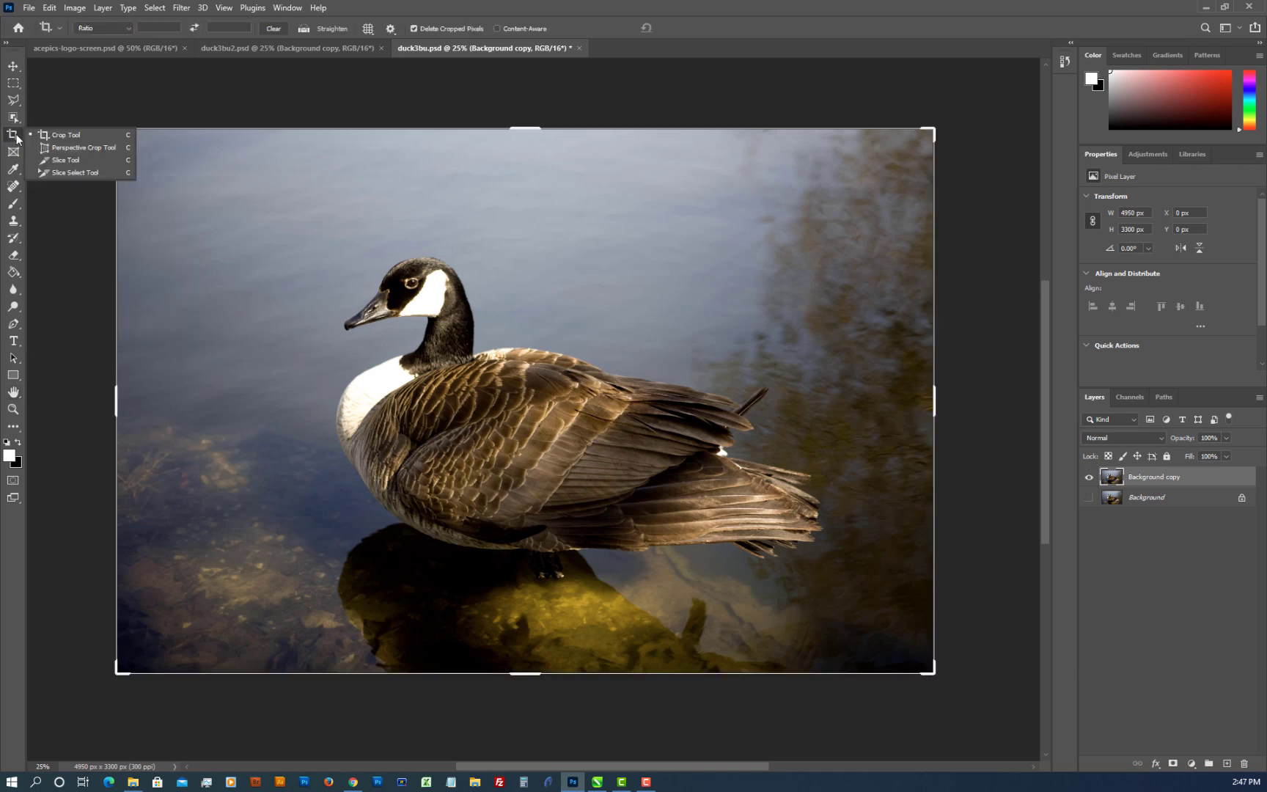
left_click(71, 149)
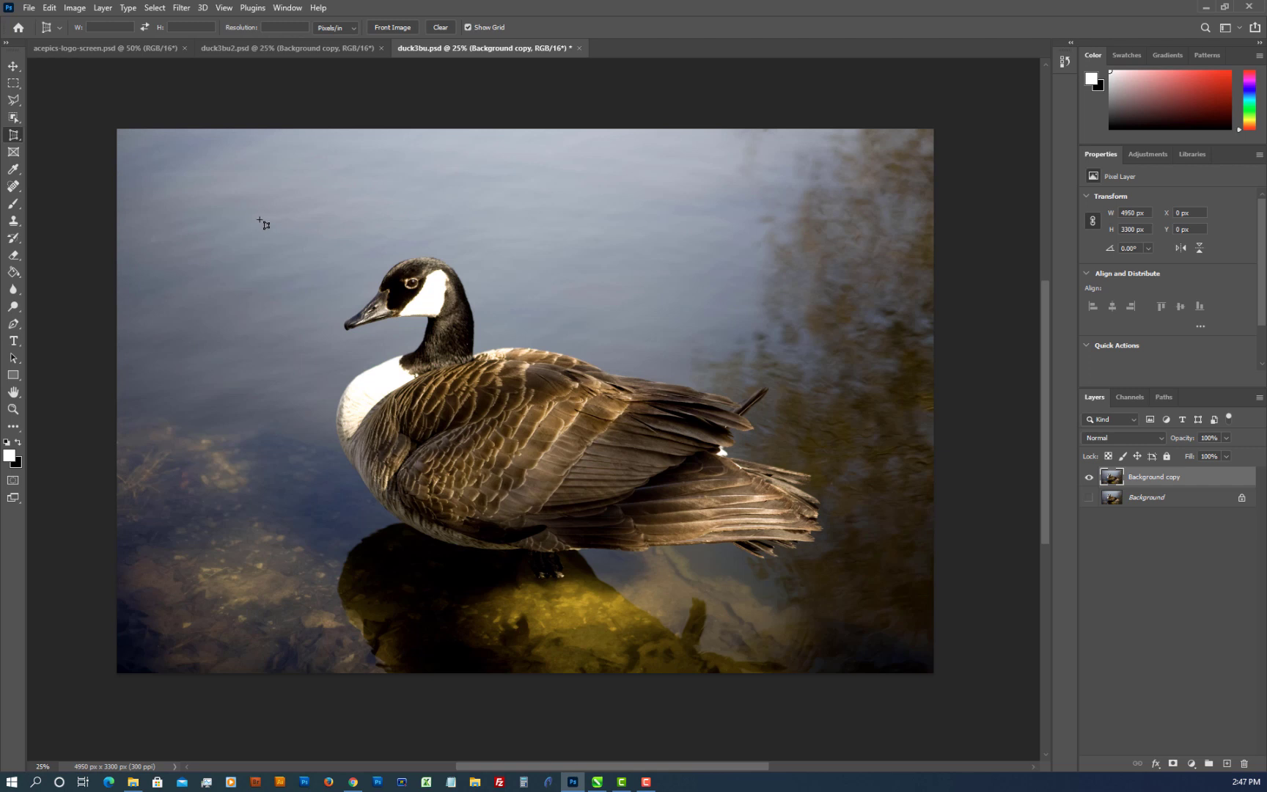
left_click_drag(260, 219, 829, 575)
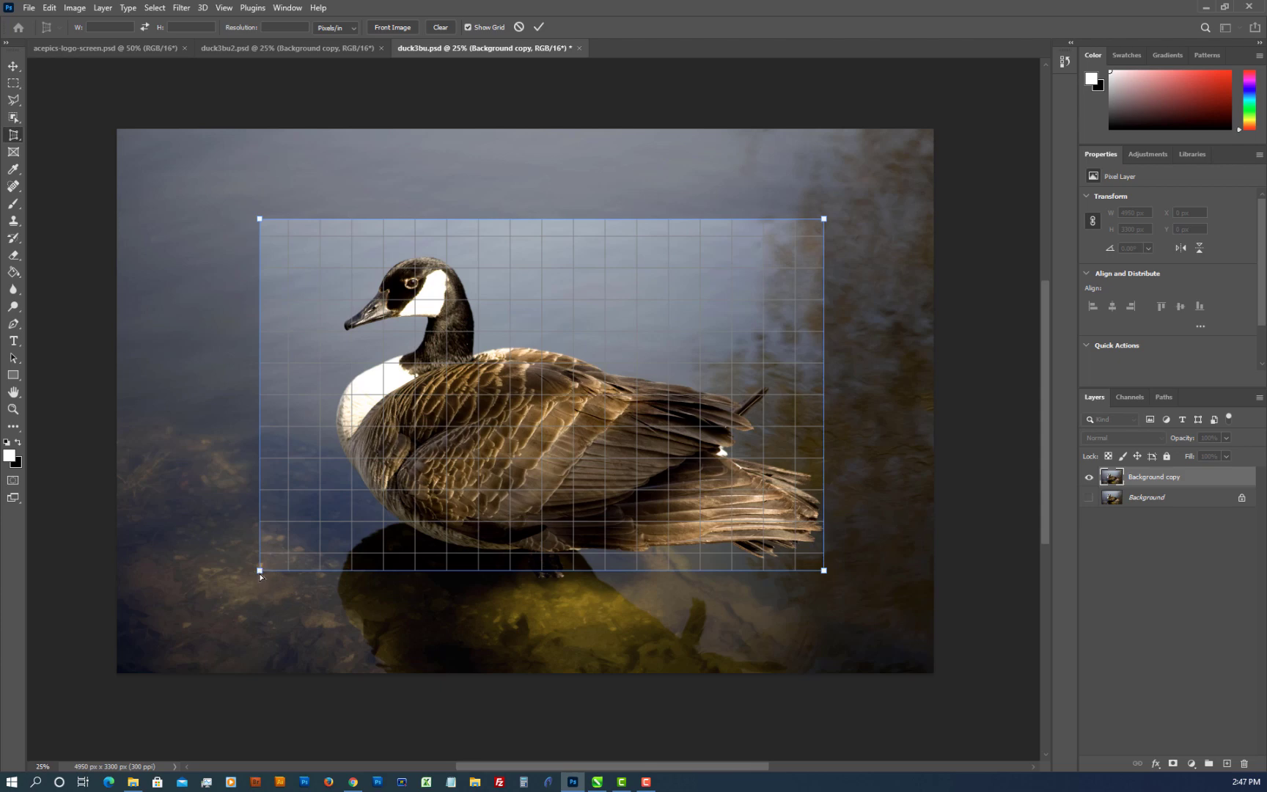
left_click_drag(260, 577, 372, 559)
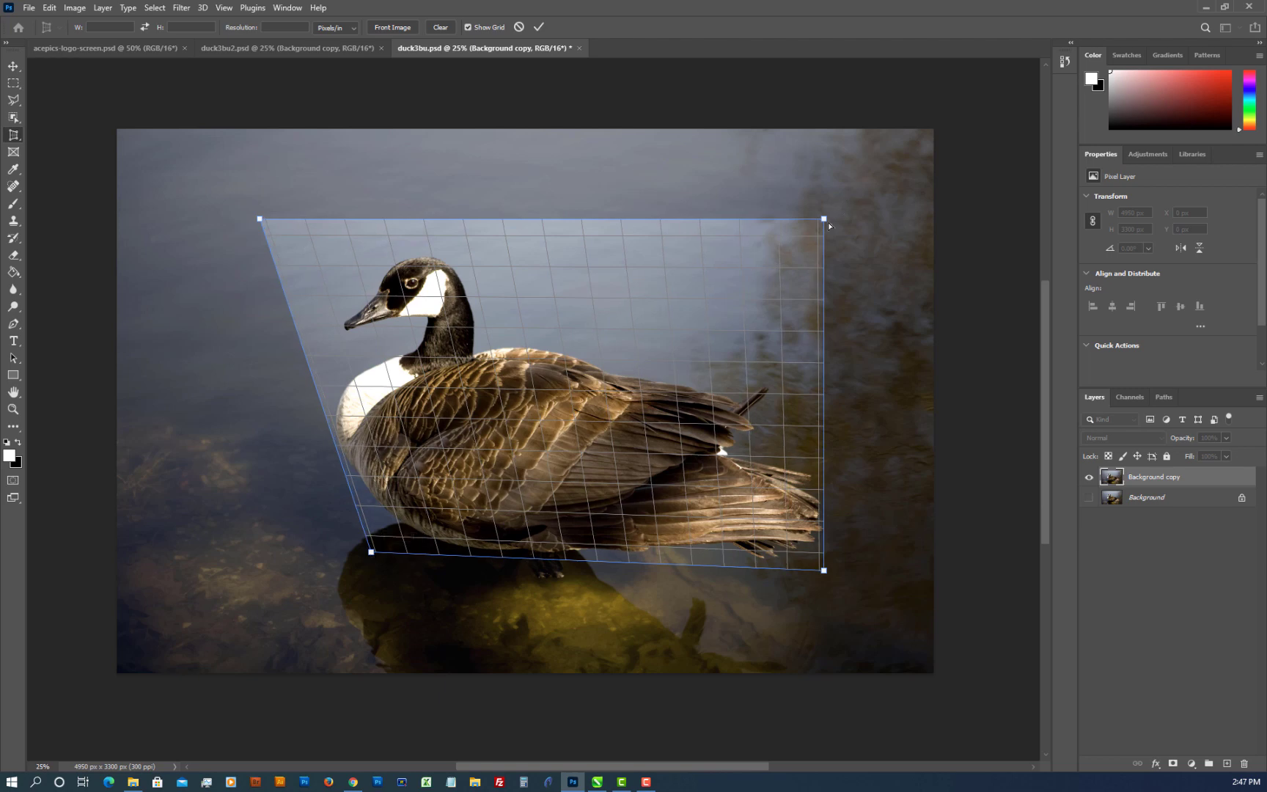
left_click_drag(826, 221, 809, 280)
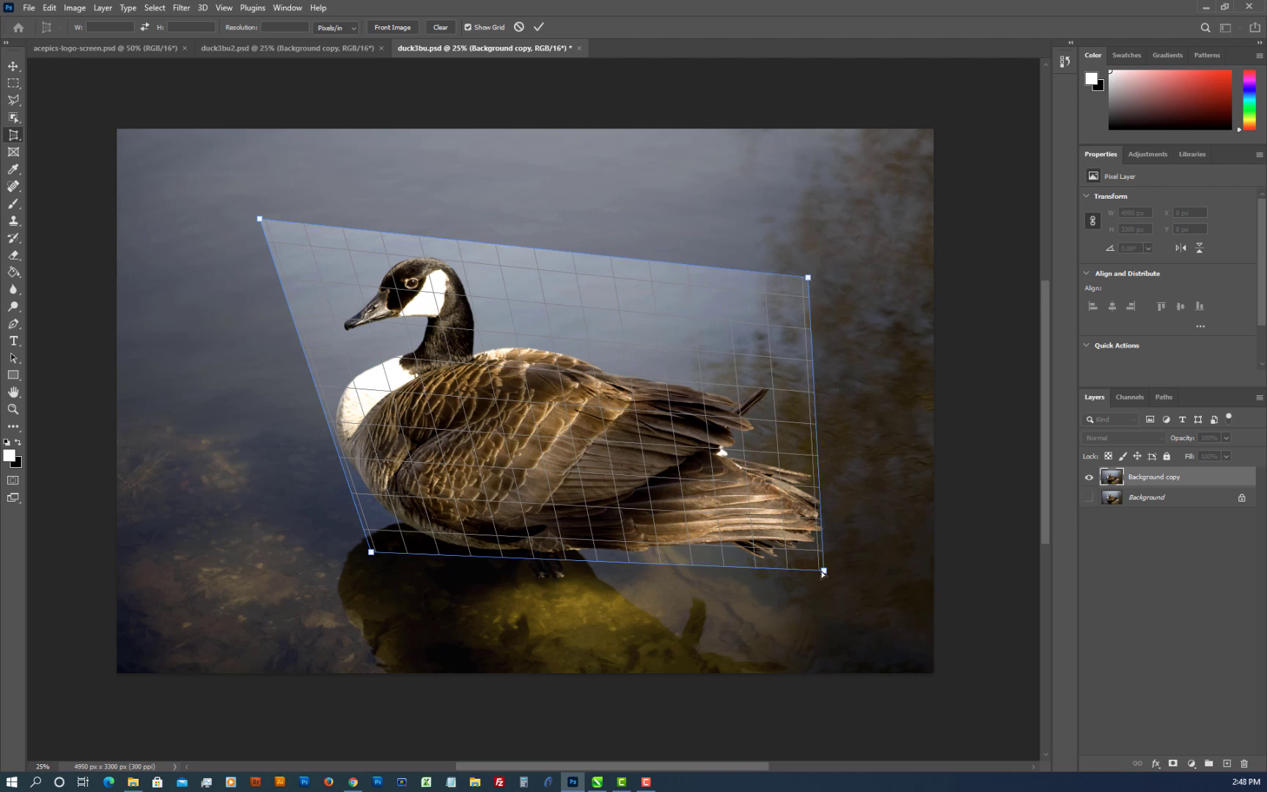
left_click_drag(823, 574, 843, 576)
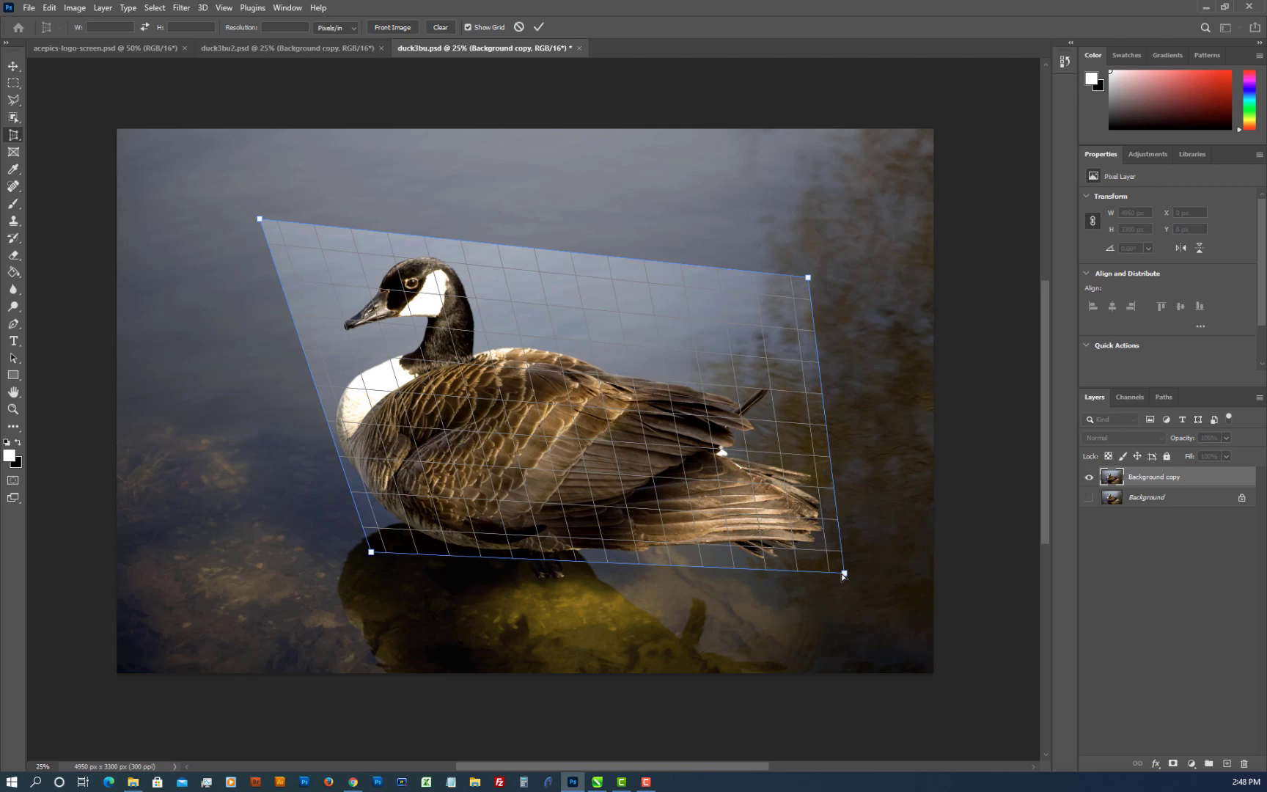
key("Return")
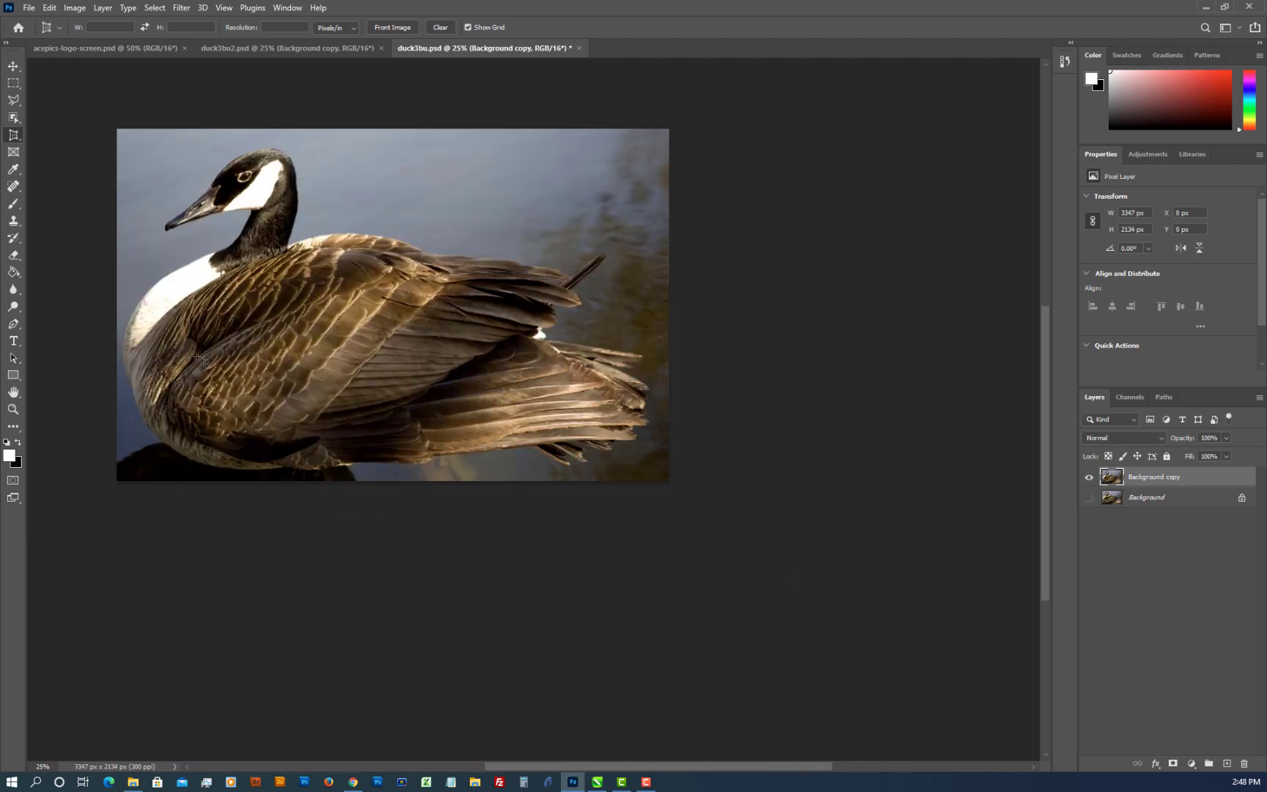
Check the perspective-cropped image and undo the perspective crop
key("h")
left_click_drag(311, 294, 528, 481)
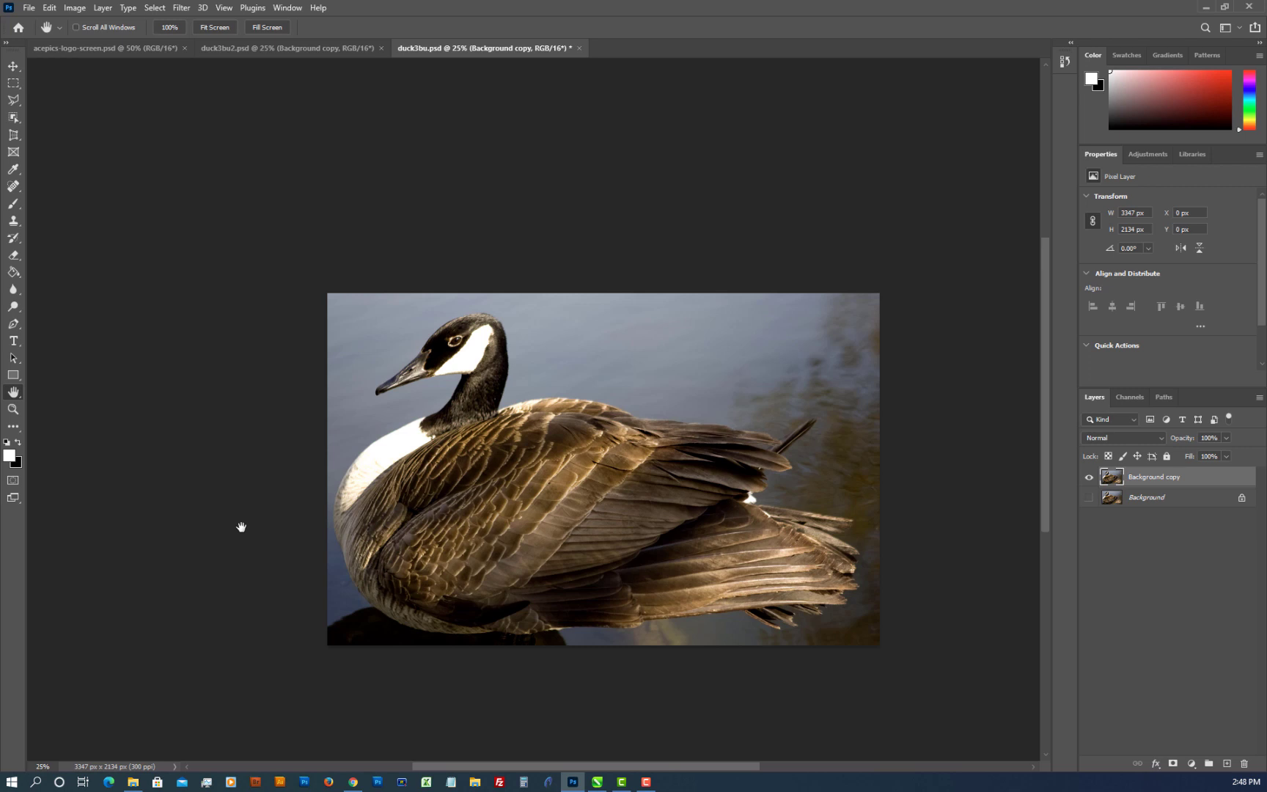
key("ctrl+z")
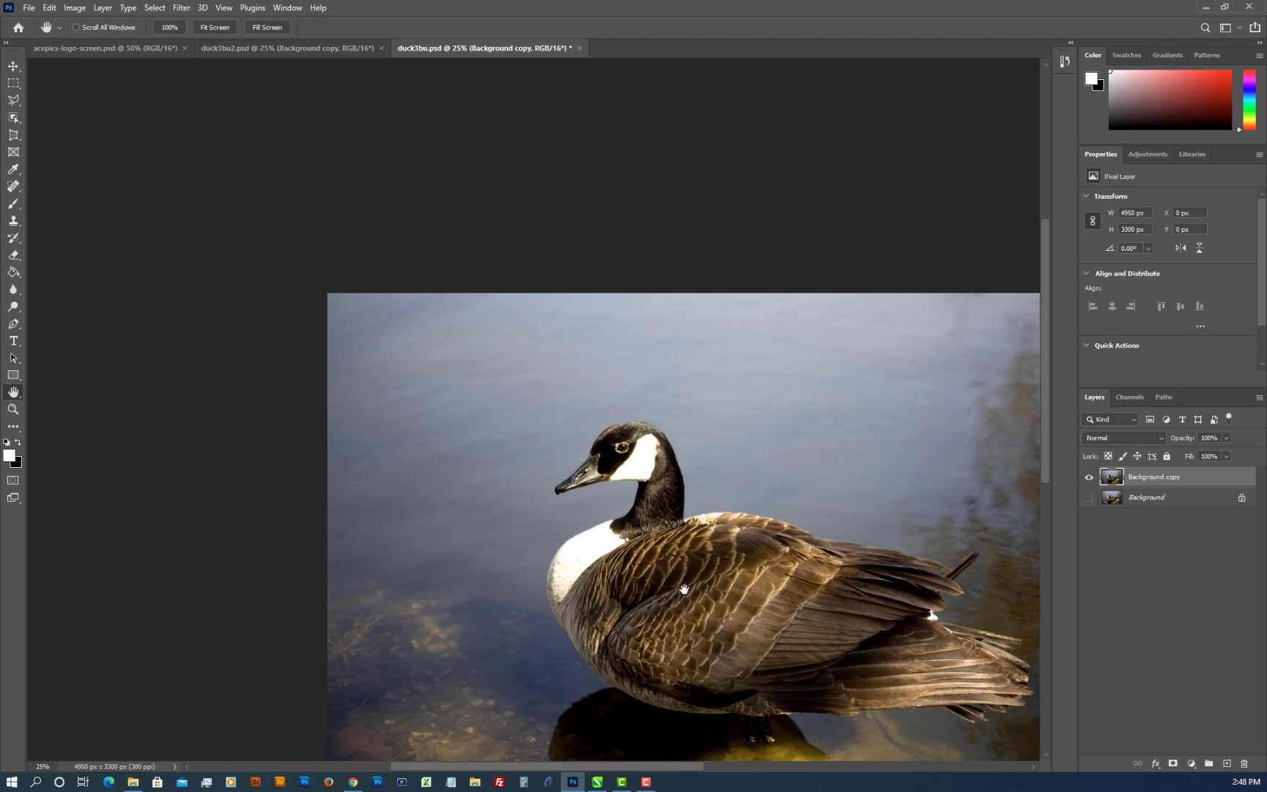
left_click_drag(682, 585, 472, 442)
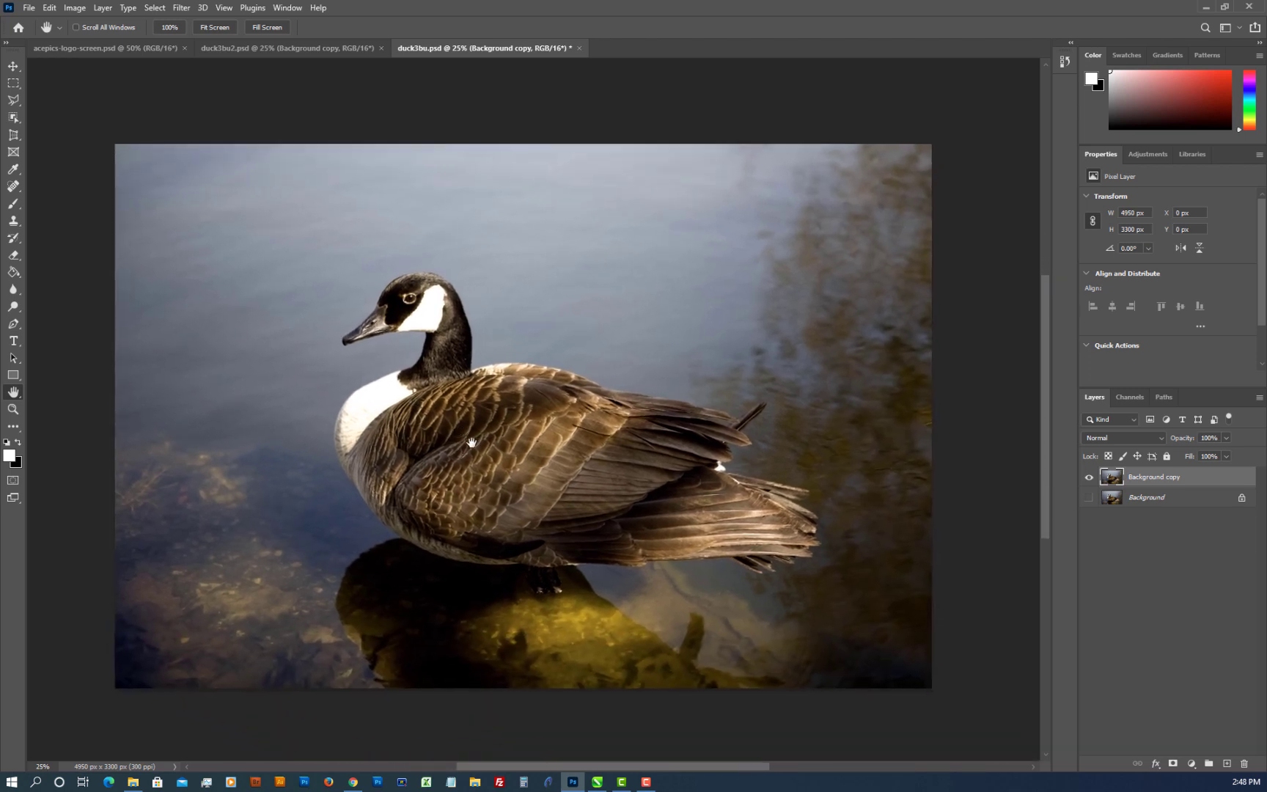
Draw a rectangular slice around the whole goose with the Slice tool
left_click(15, 137)
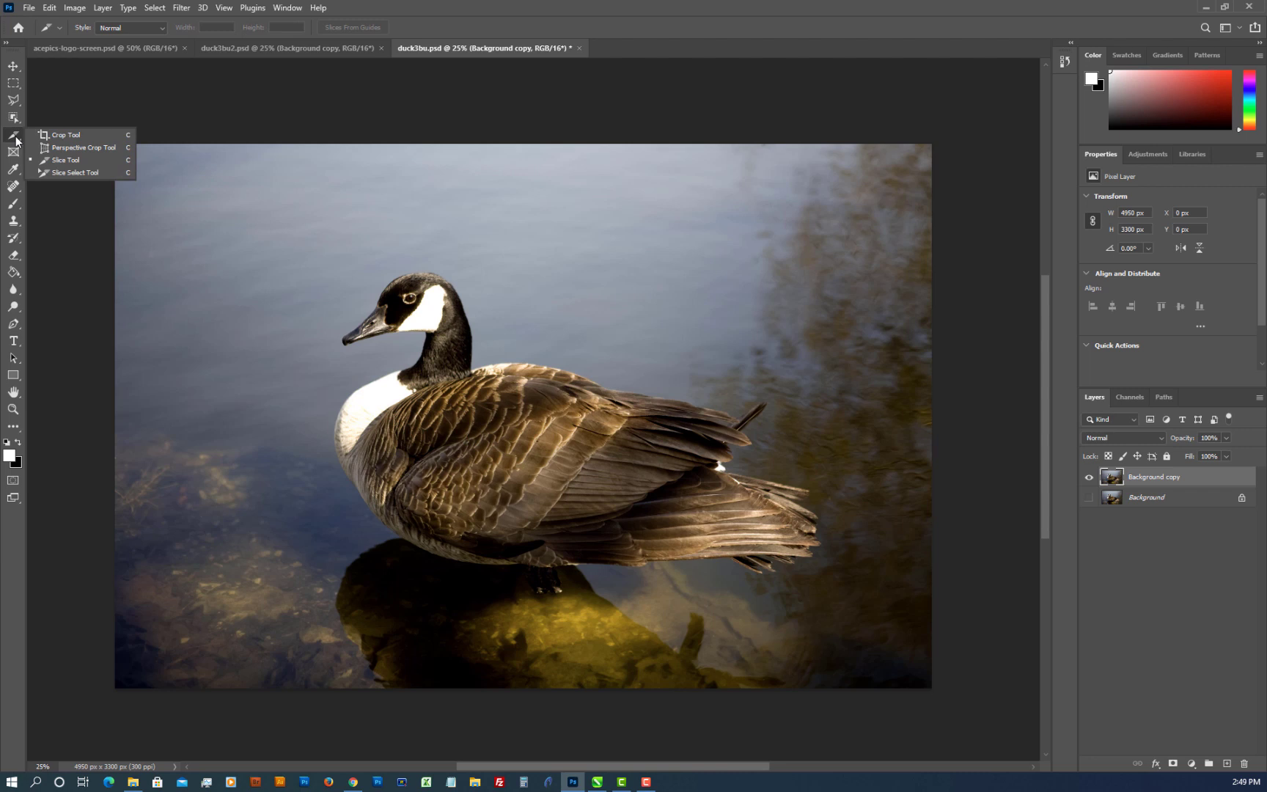
left_click(63, 162)
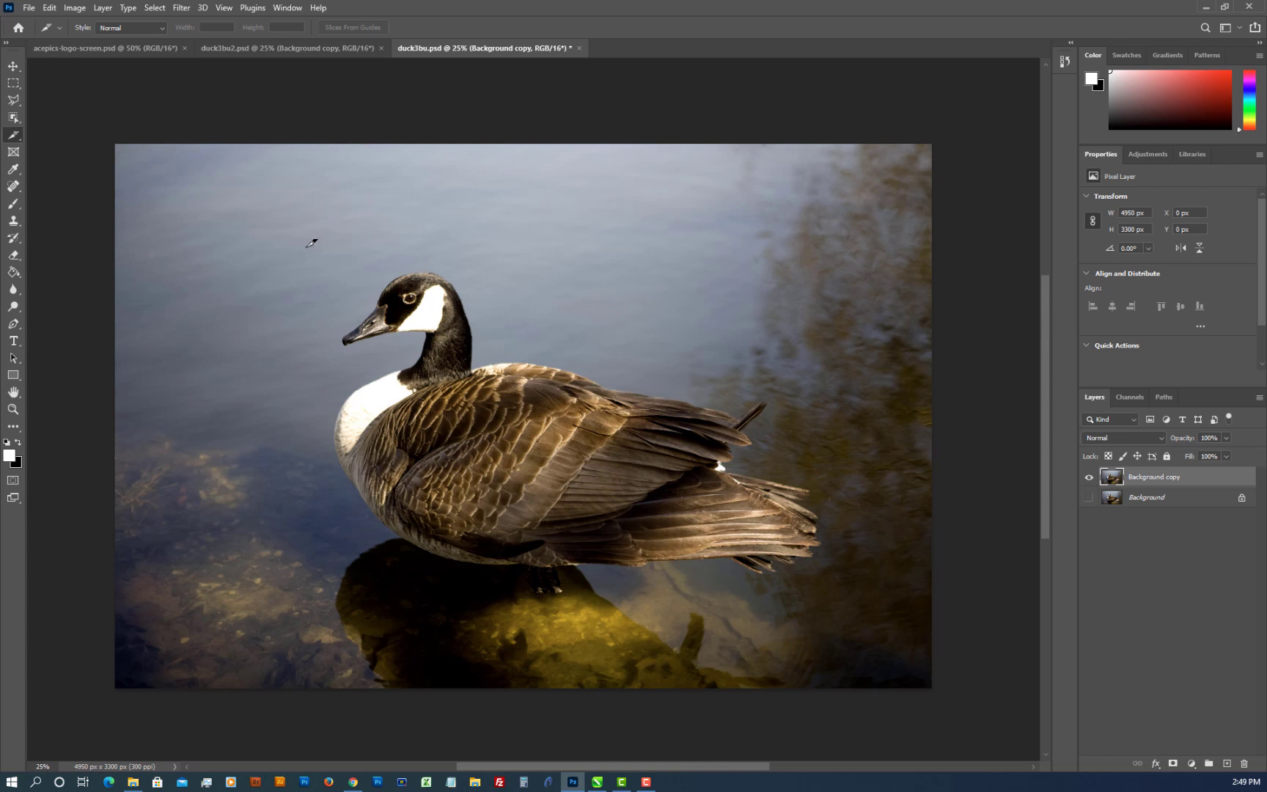
left_click_drag(305, 248, 843, 591)
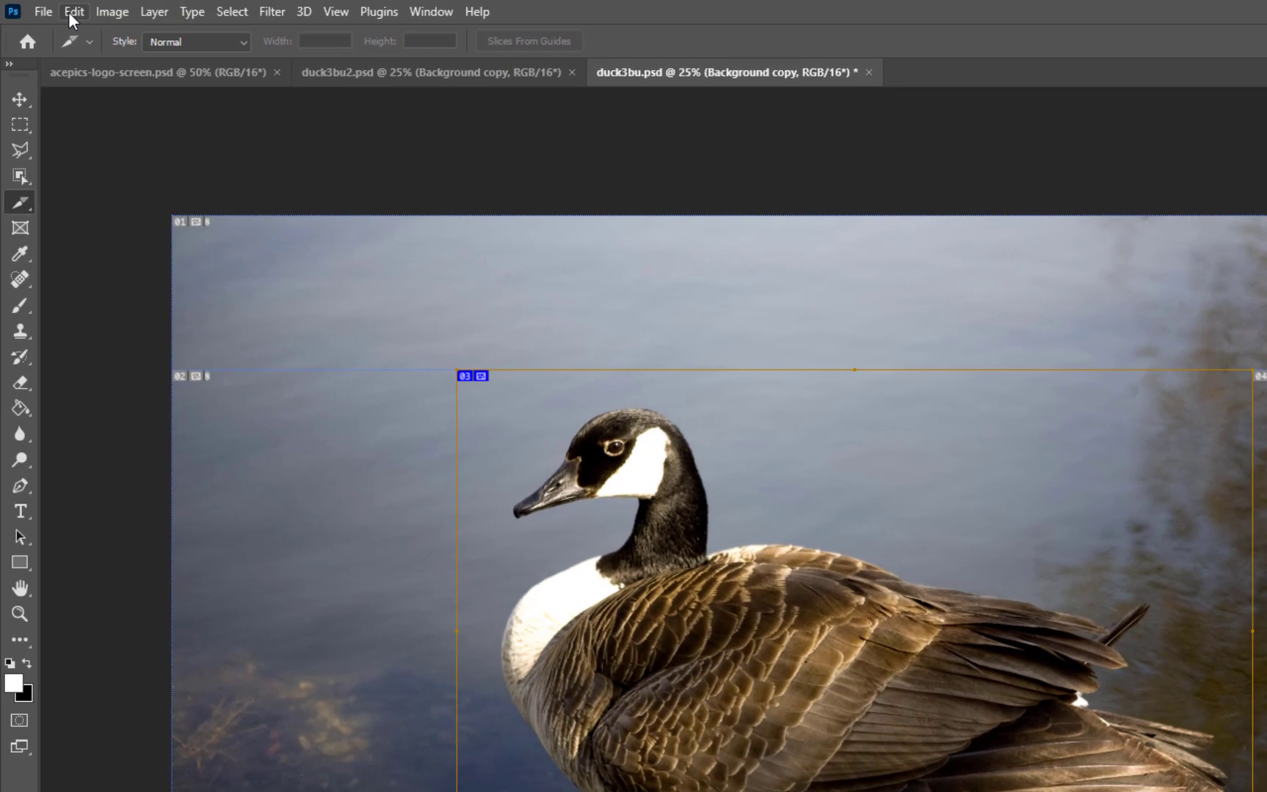
Start a Save for Web (Legacy) export of the sliced image and reduce the preview magnification to show the whole picture
left_click(45, 11)
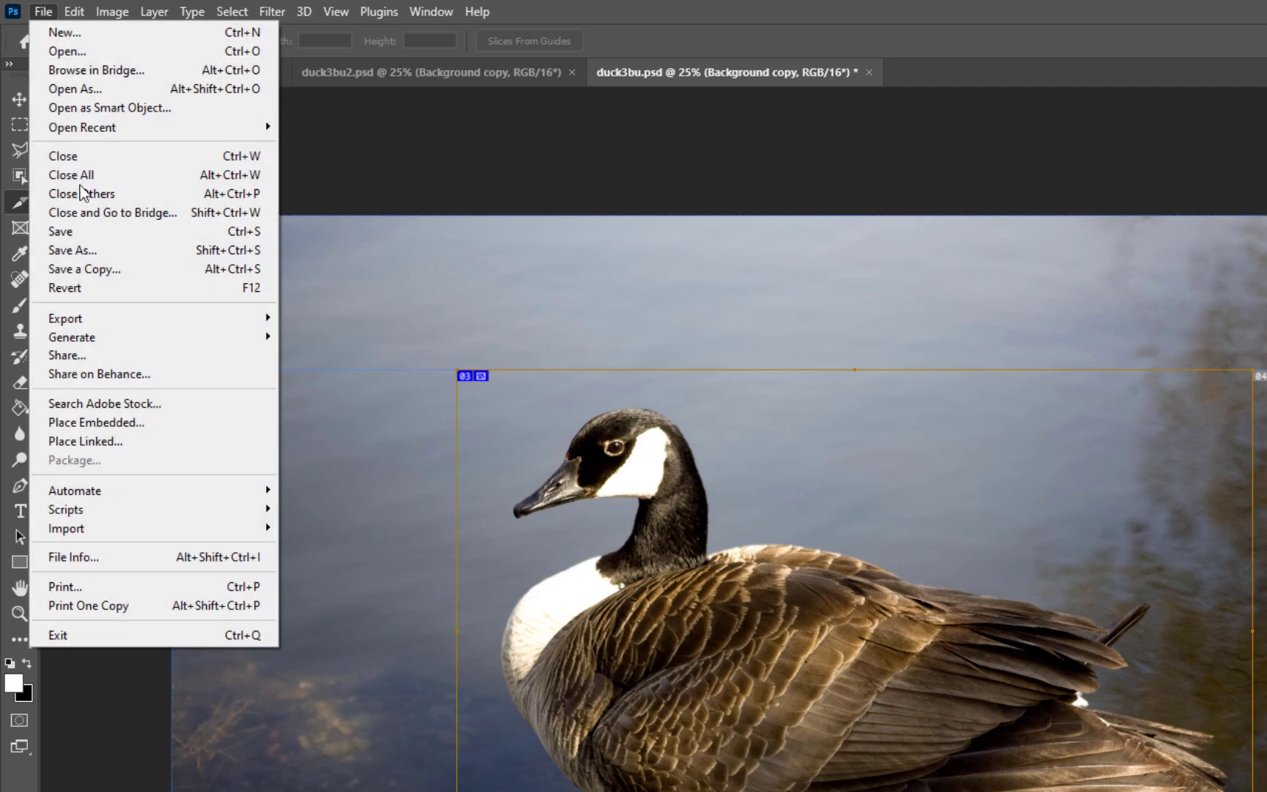
mouse_move(104, 323)
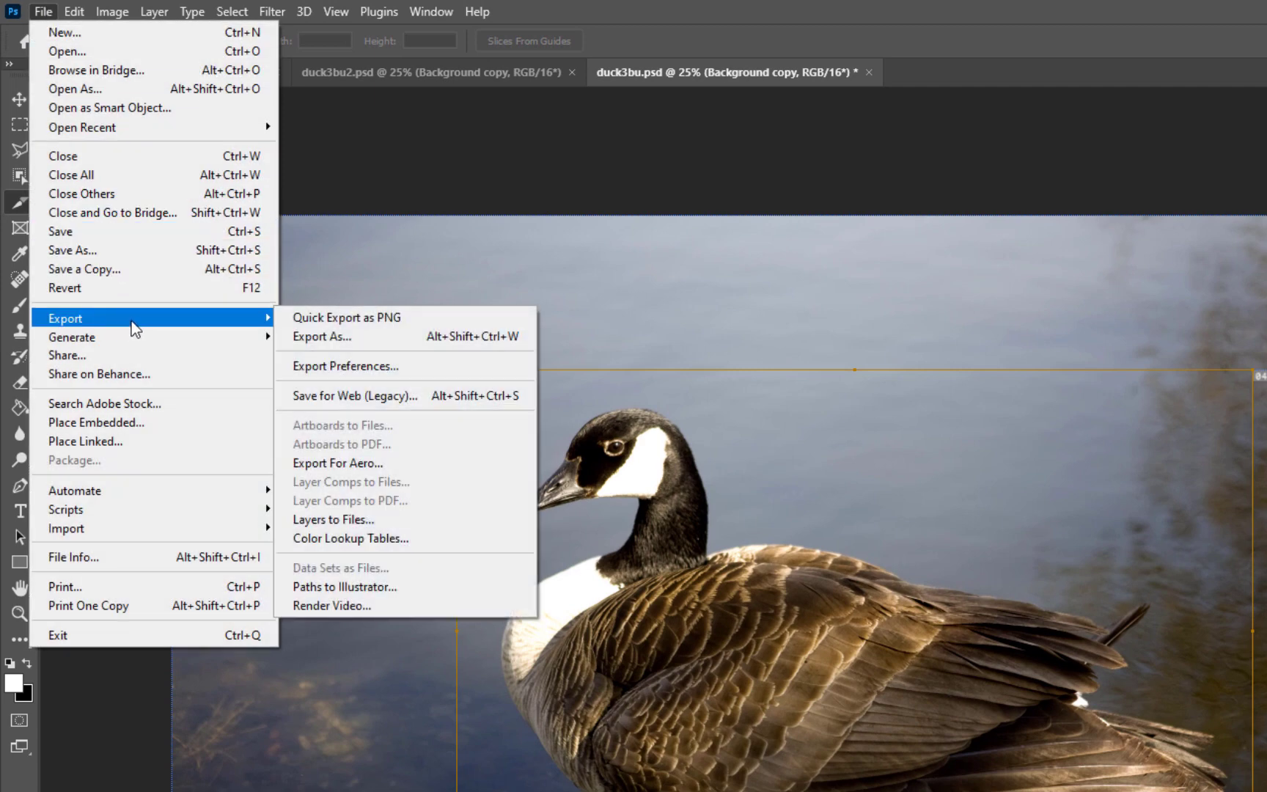
left_click(357, 396)
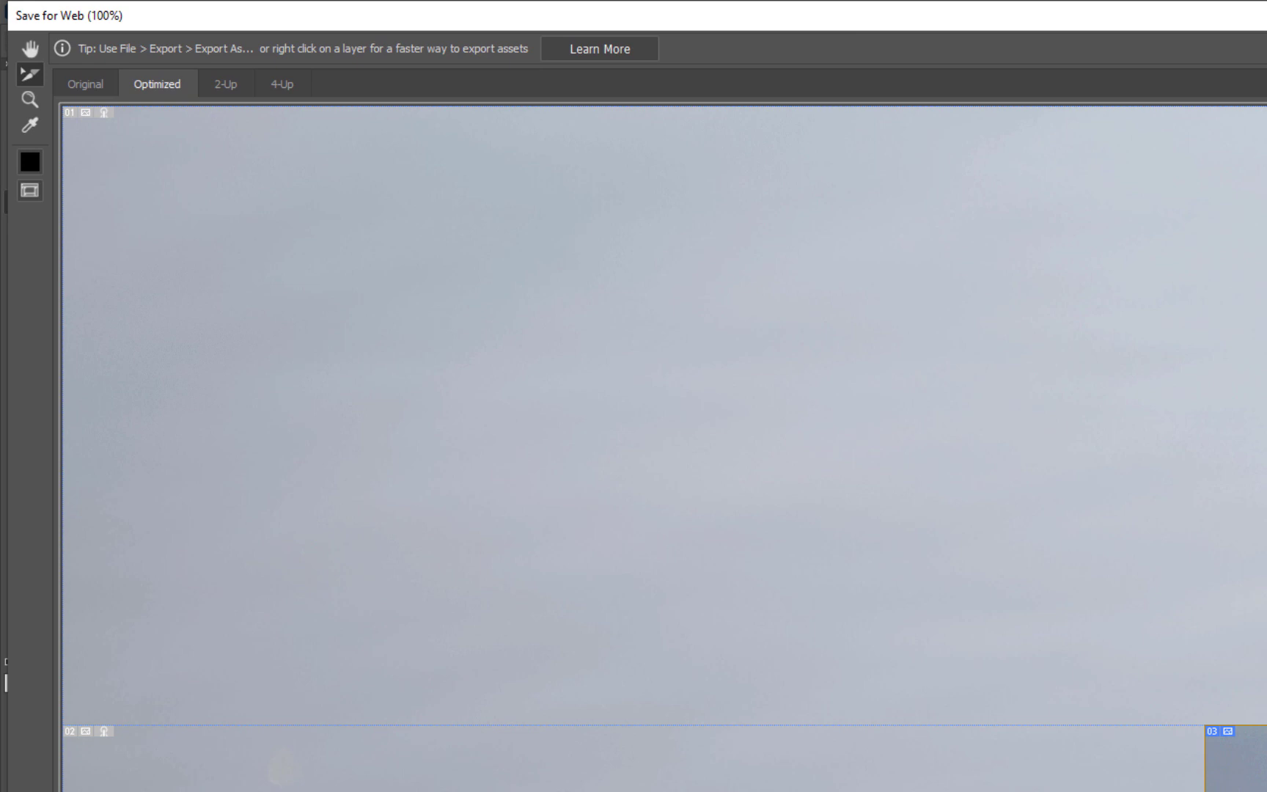
left_click(146, 791)
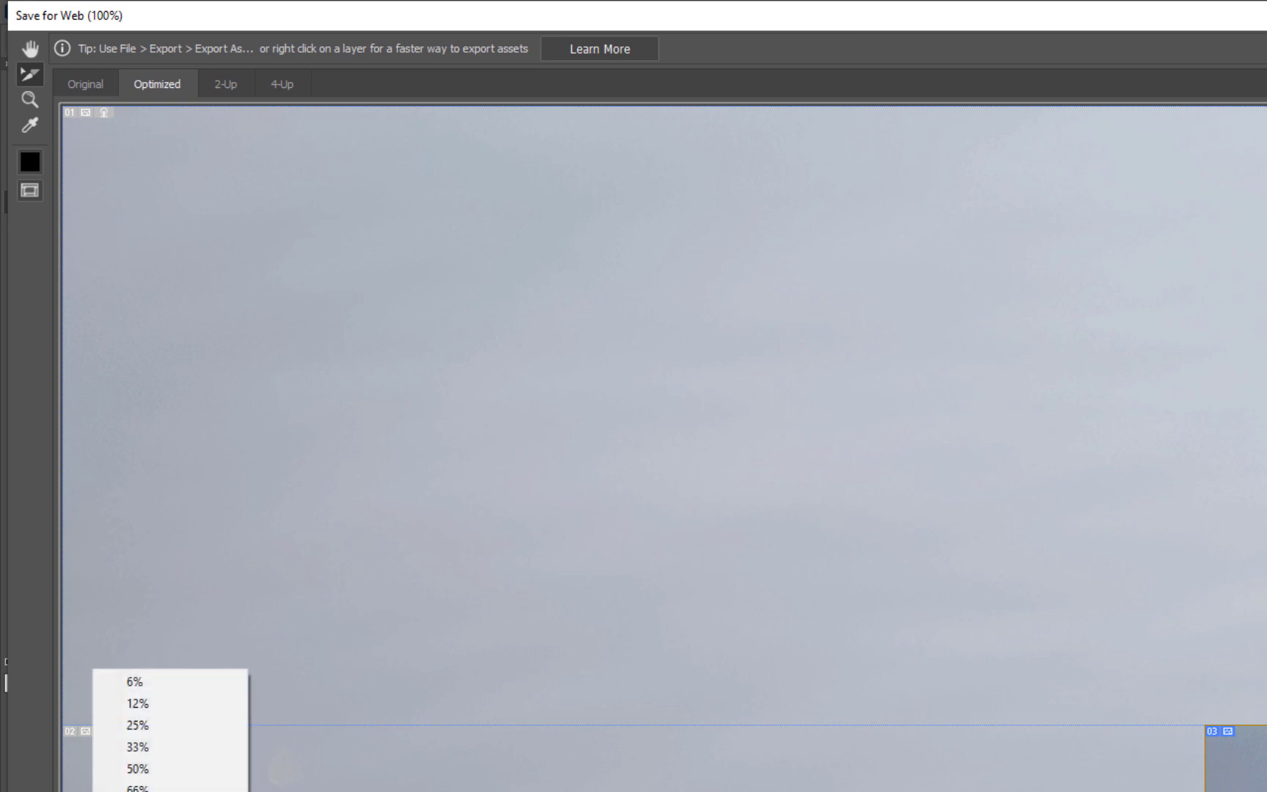
left_click(147, 791)
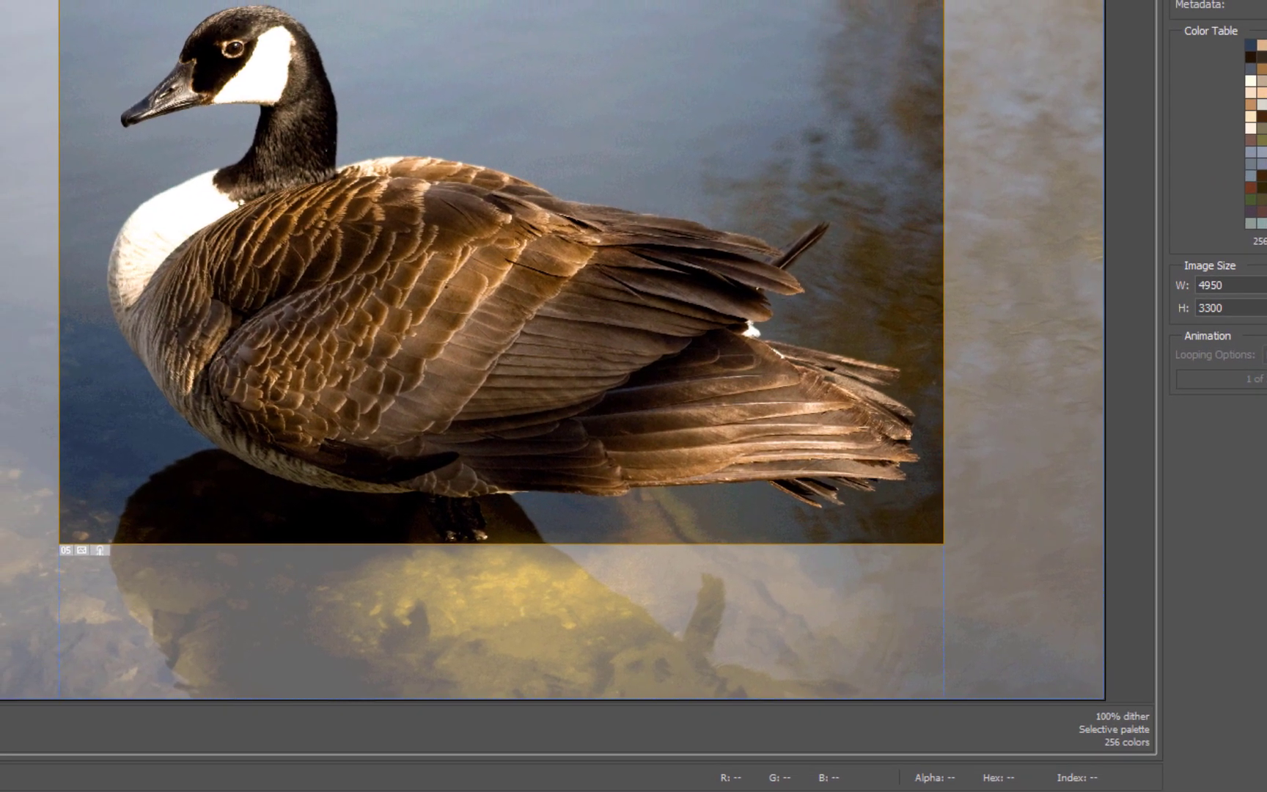
Save the user slices as duck3bu.png with format Images Only, Default Settings and All User Slices
left_click(957, 742)
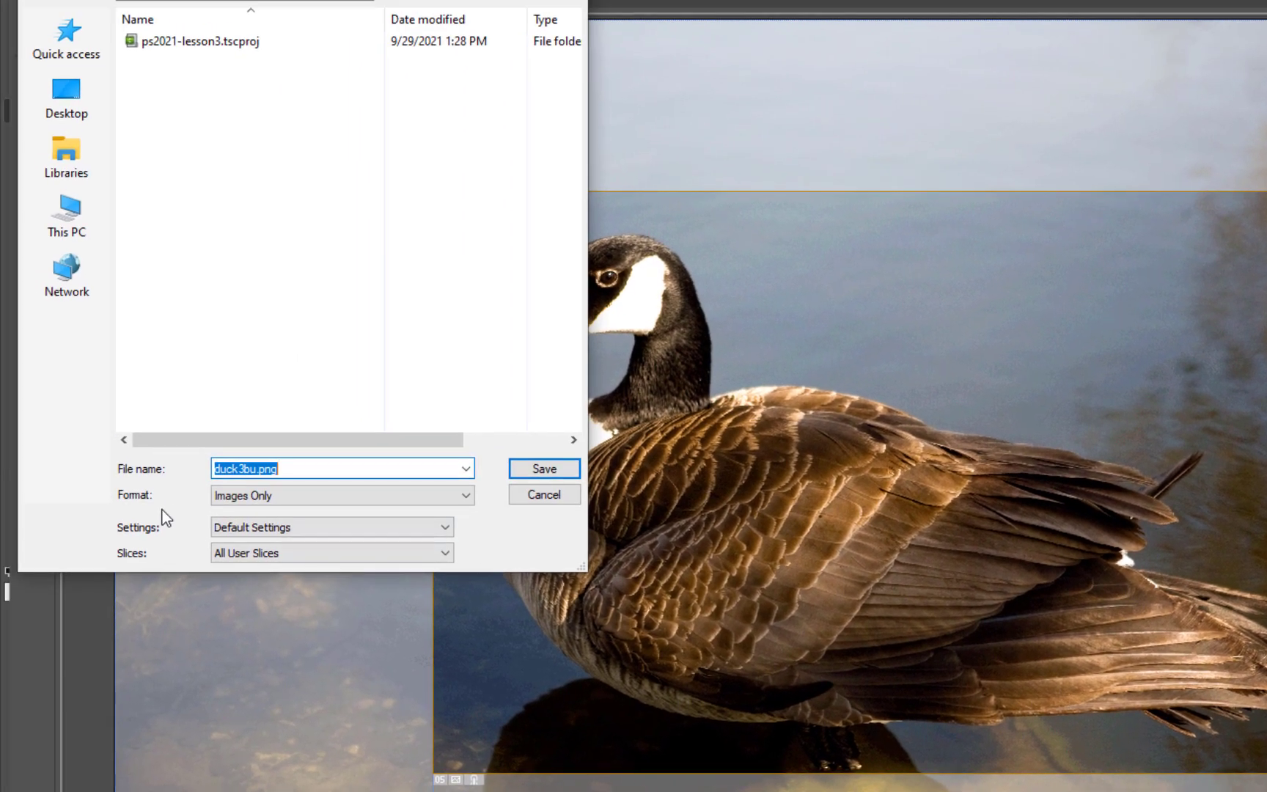
left_click(264, 501)
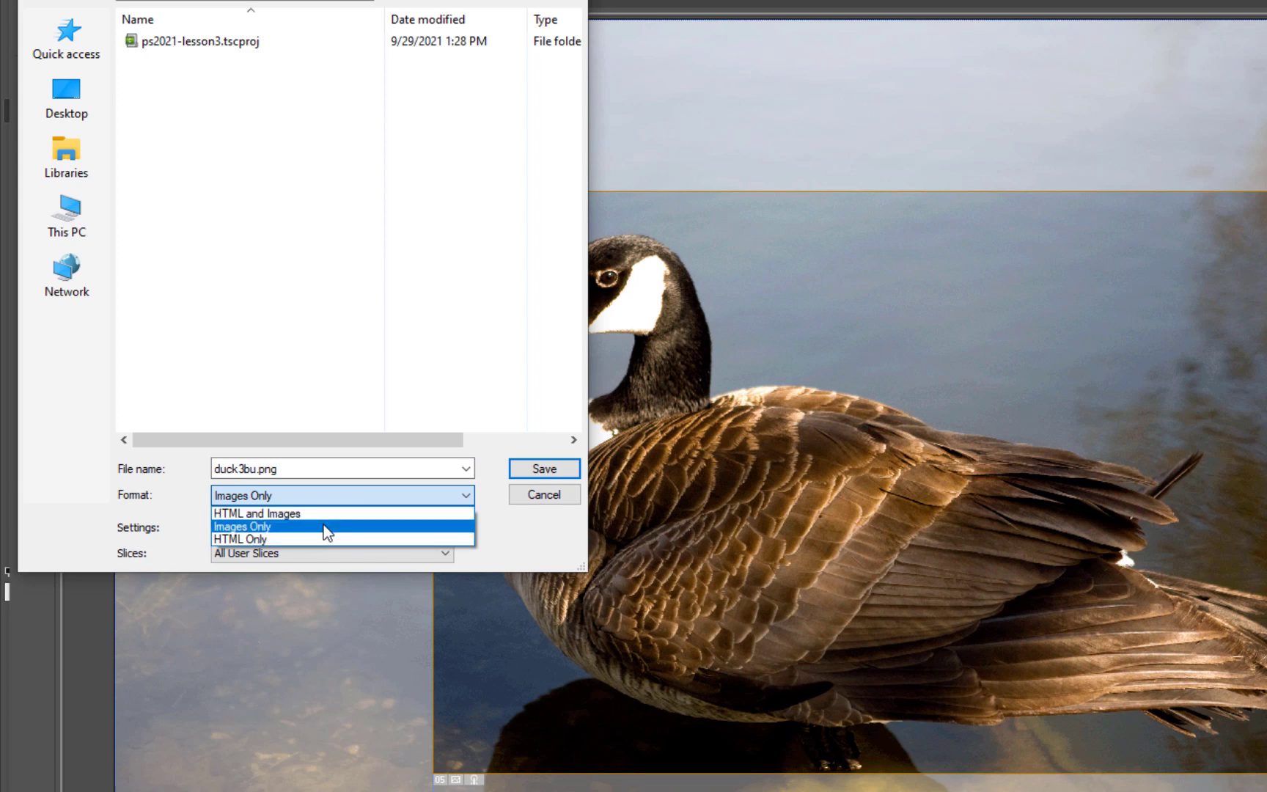
left_click(327, 528)
left_click(327, 528)
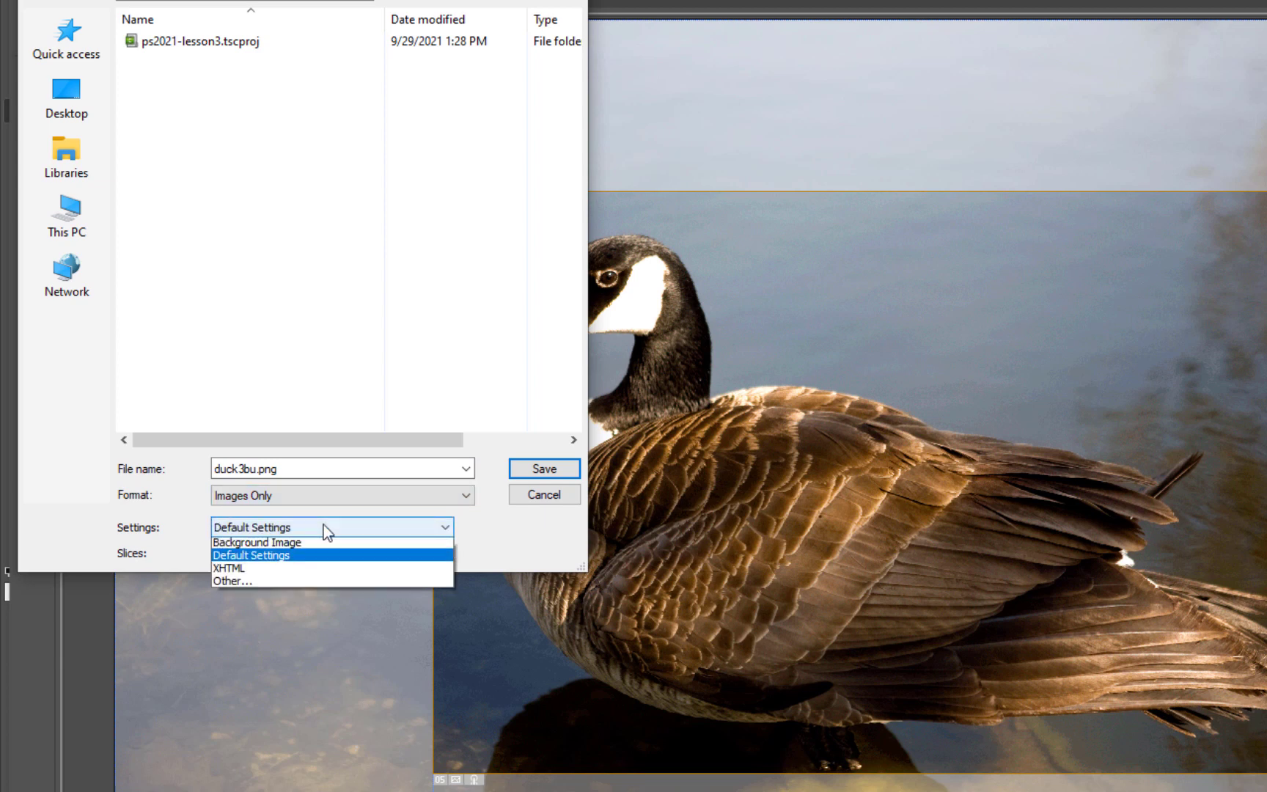
left_click(327, 528)
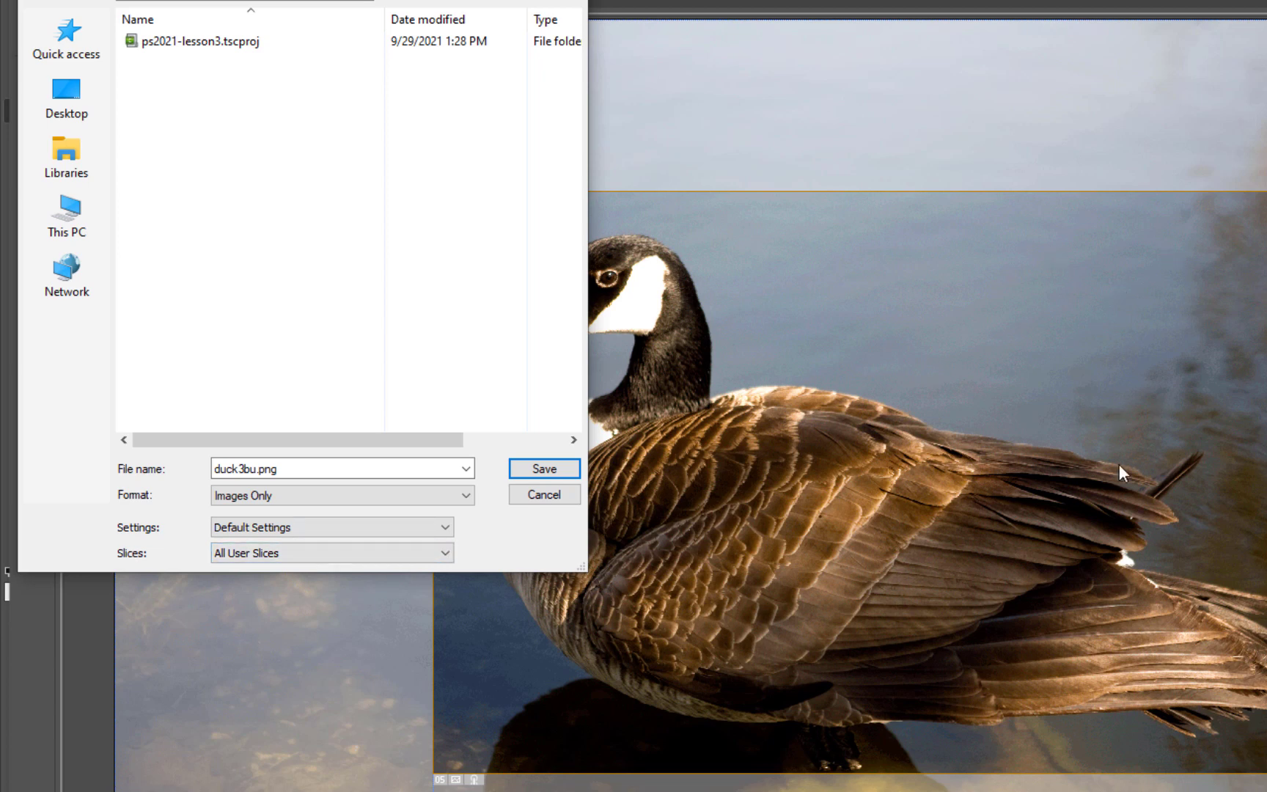
left_click(385, 552)
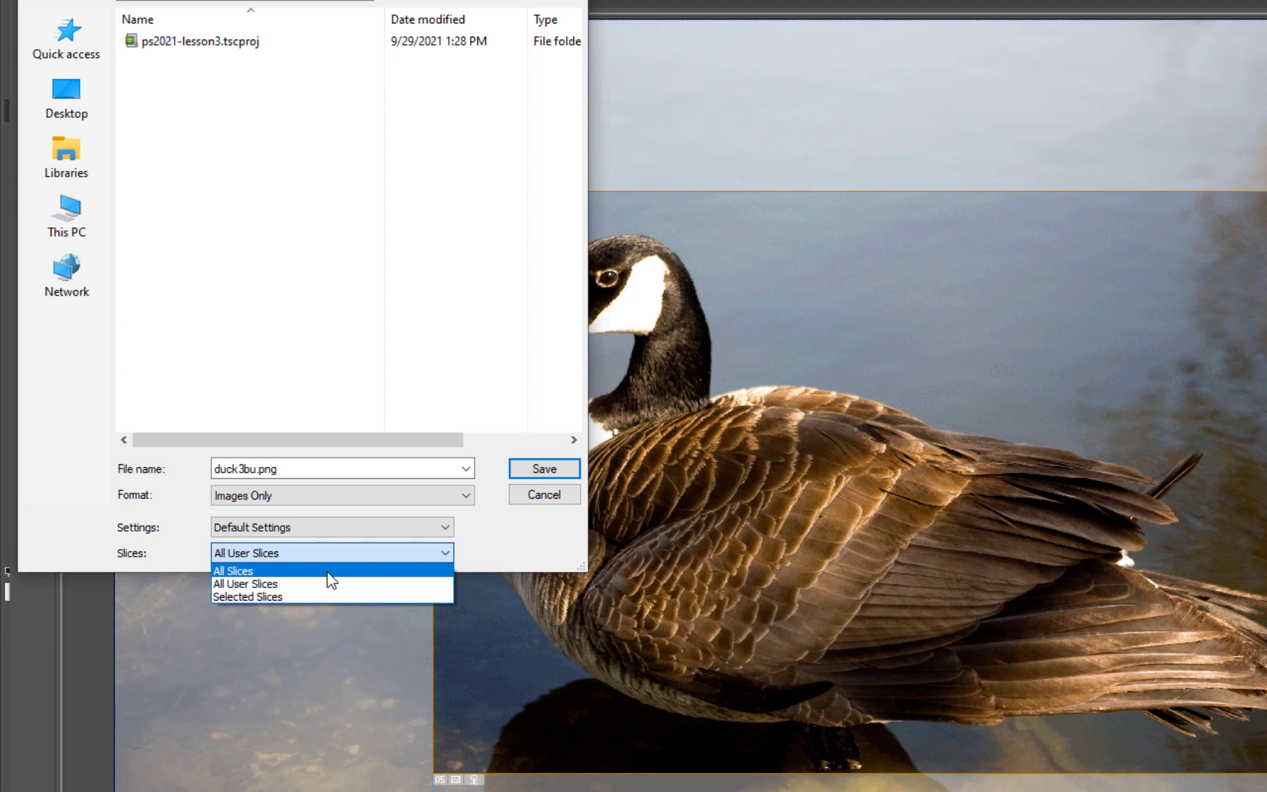
left_click(549, 475)
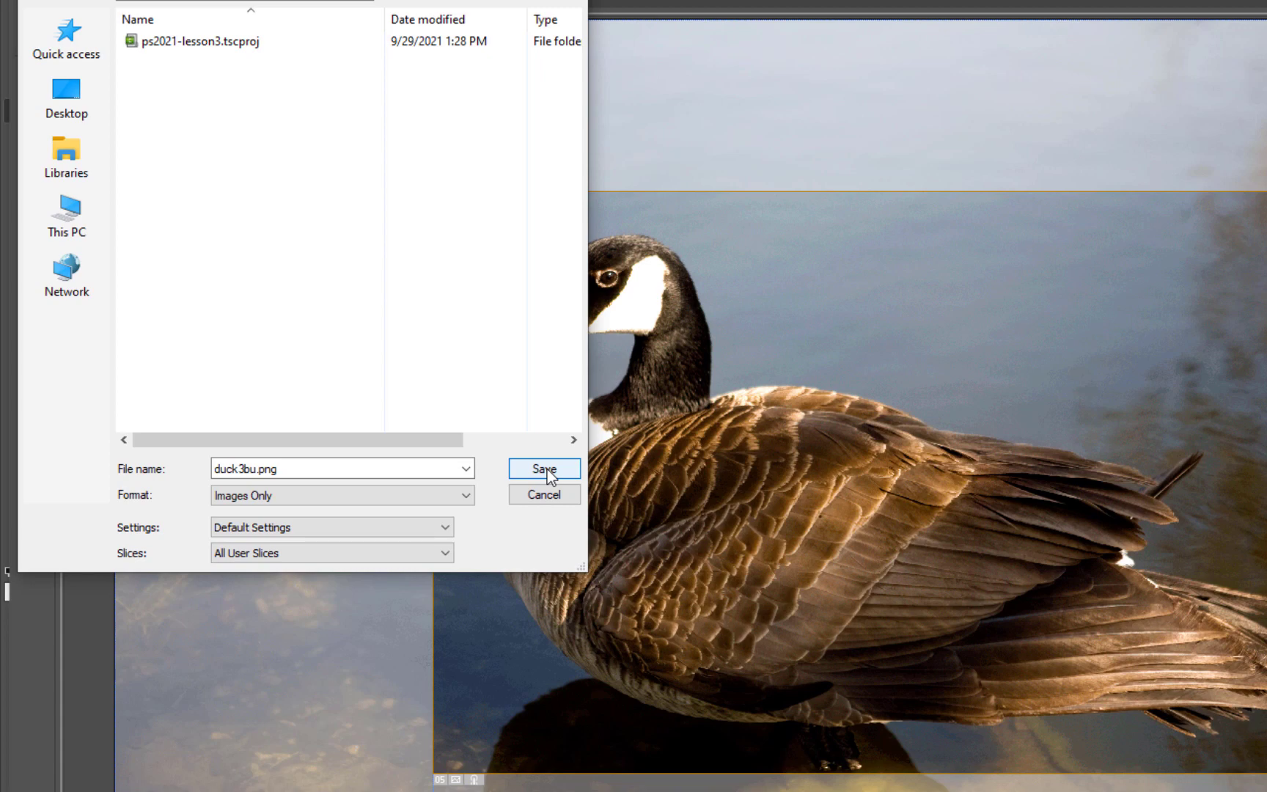
left_click(550, 474)
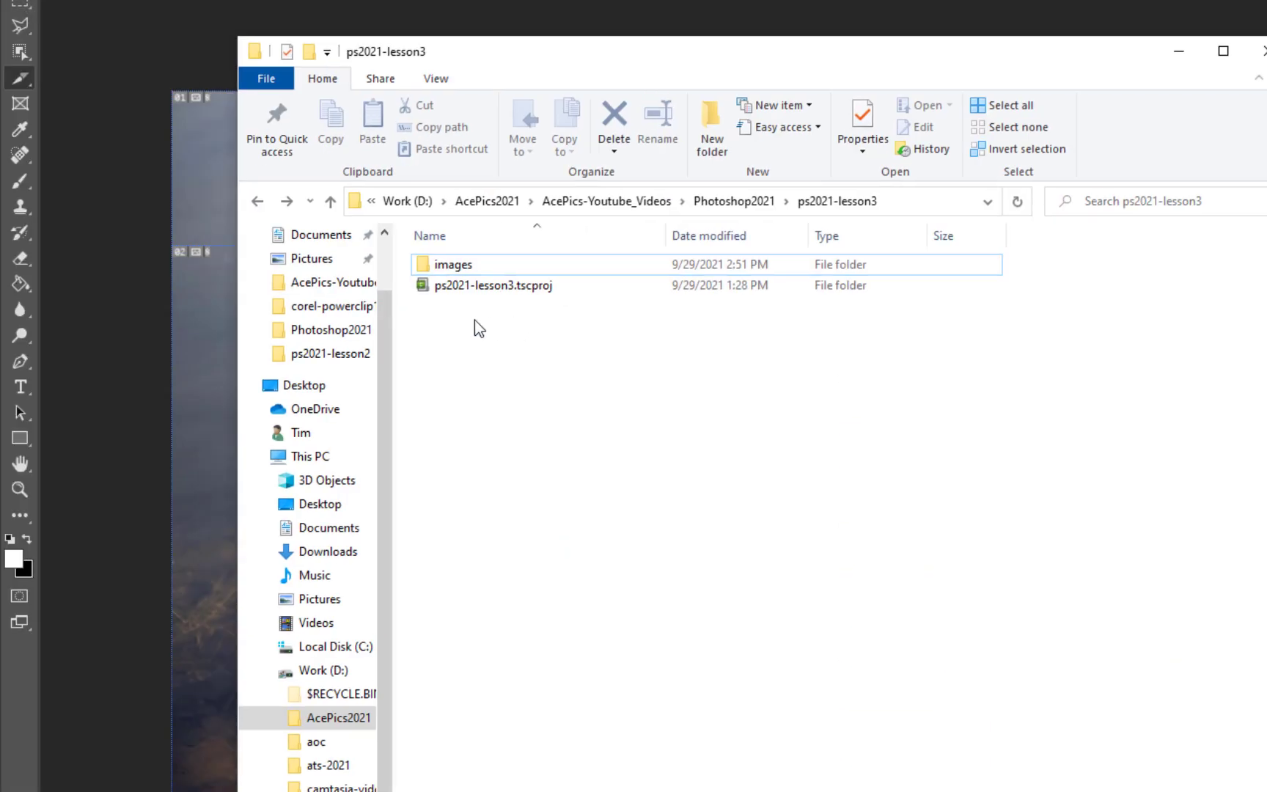
Switch to File Explorer, view duck3bu_03.png from the images folder, and return to the goose document in Photoshop
left_click(438, 264)
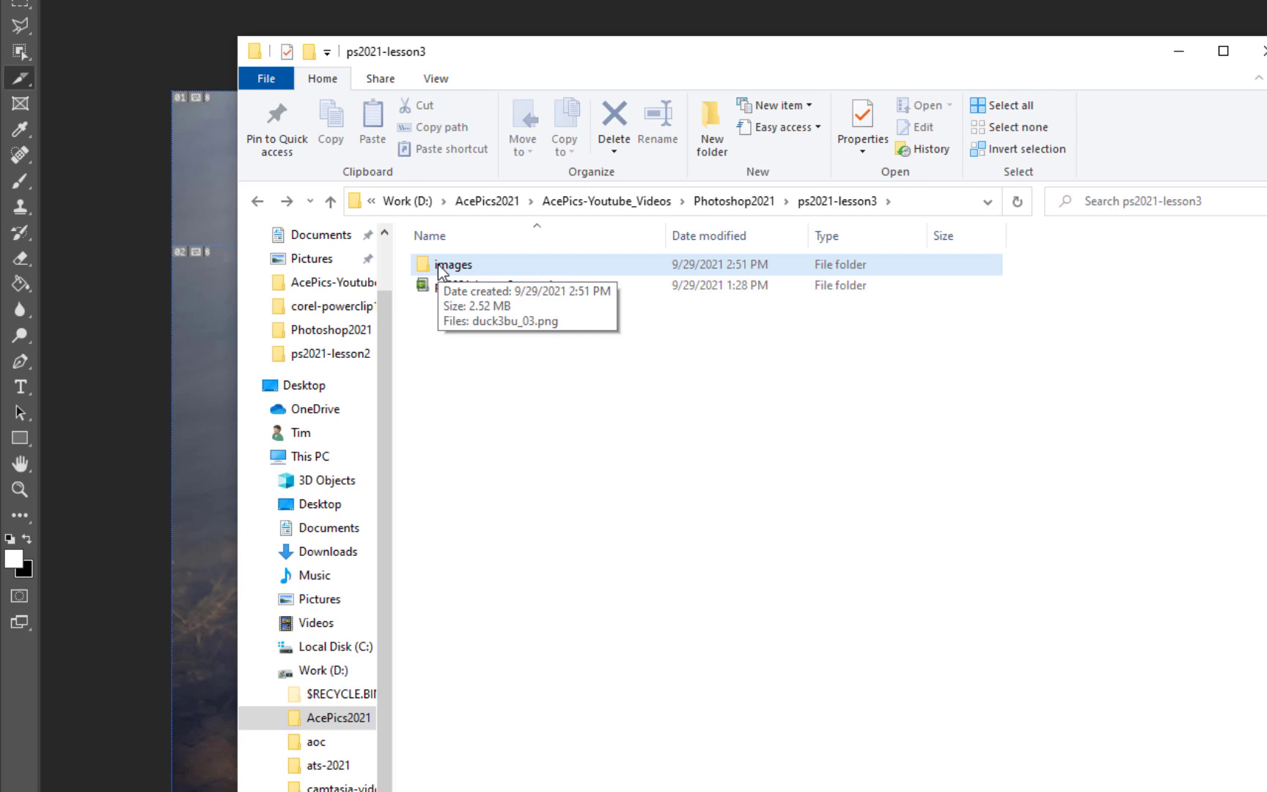
double_click(438, 263)
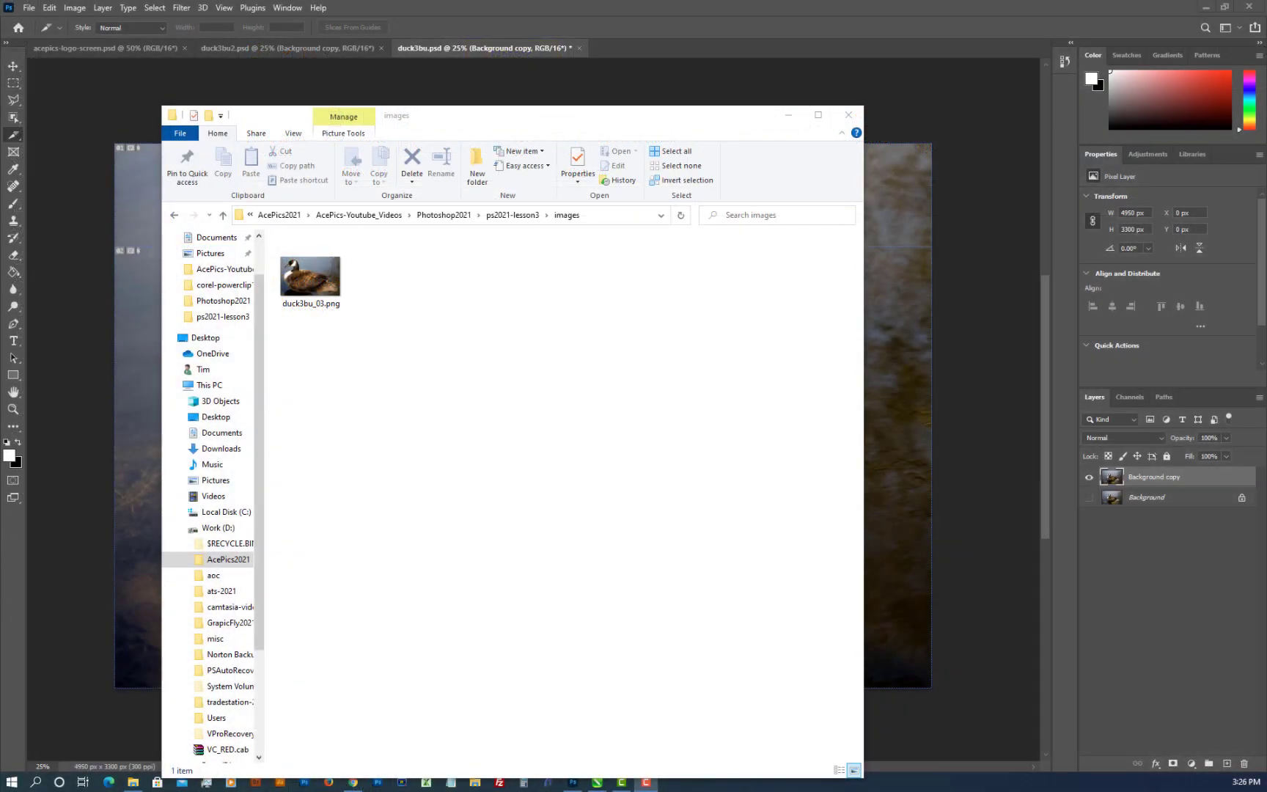
left_click(328, 278)
double_click(328, 277)
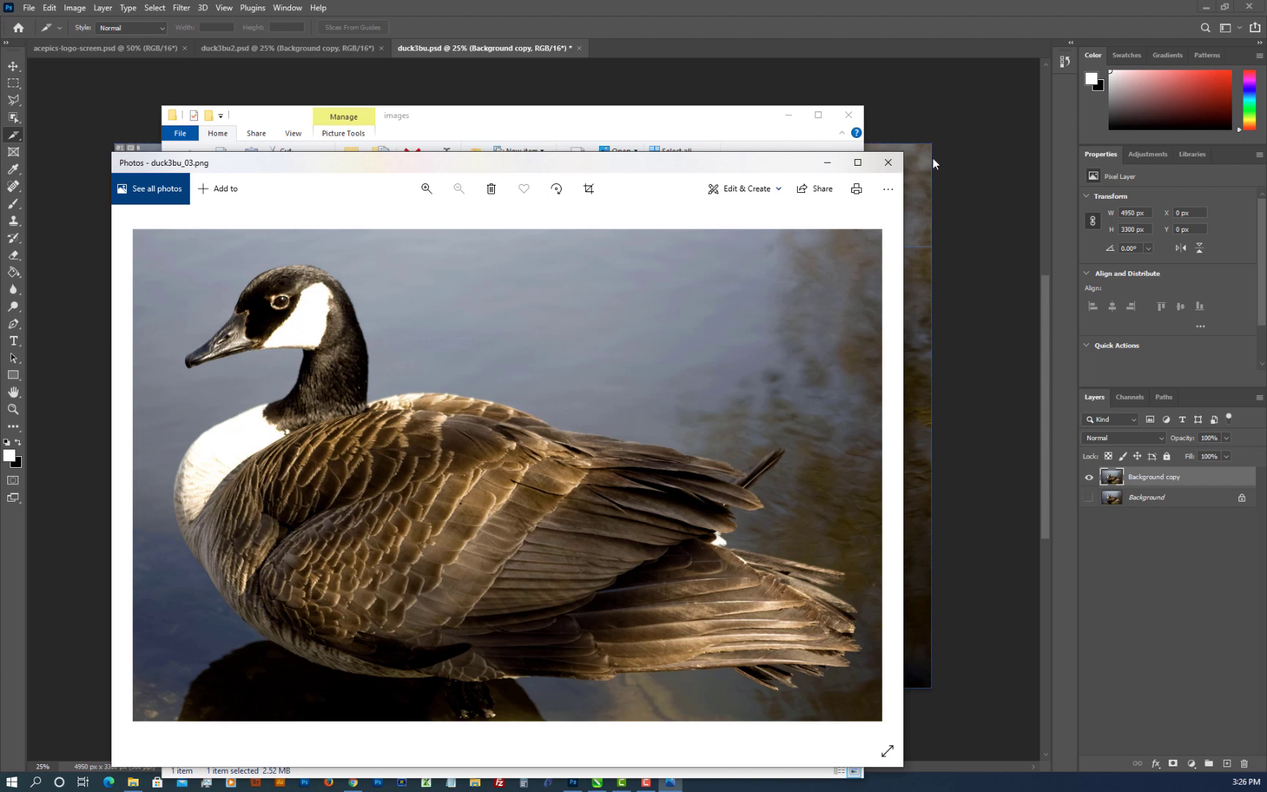
left_click(888, 163)
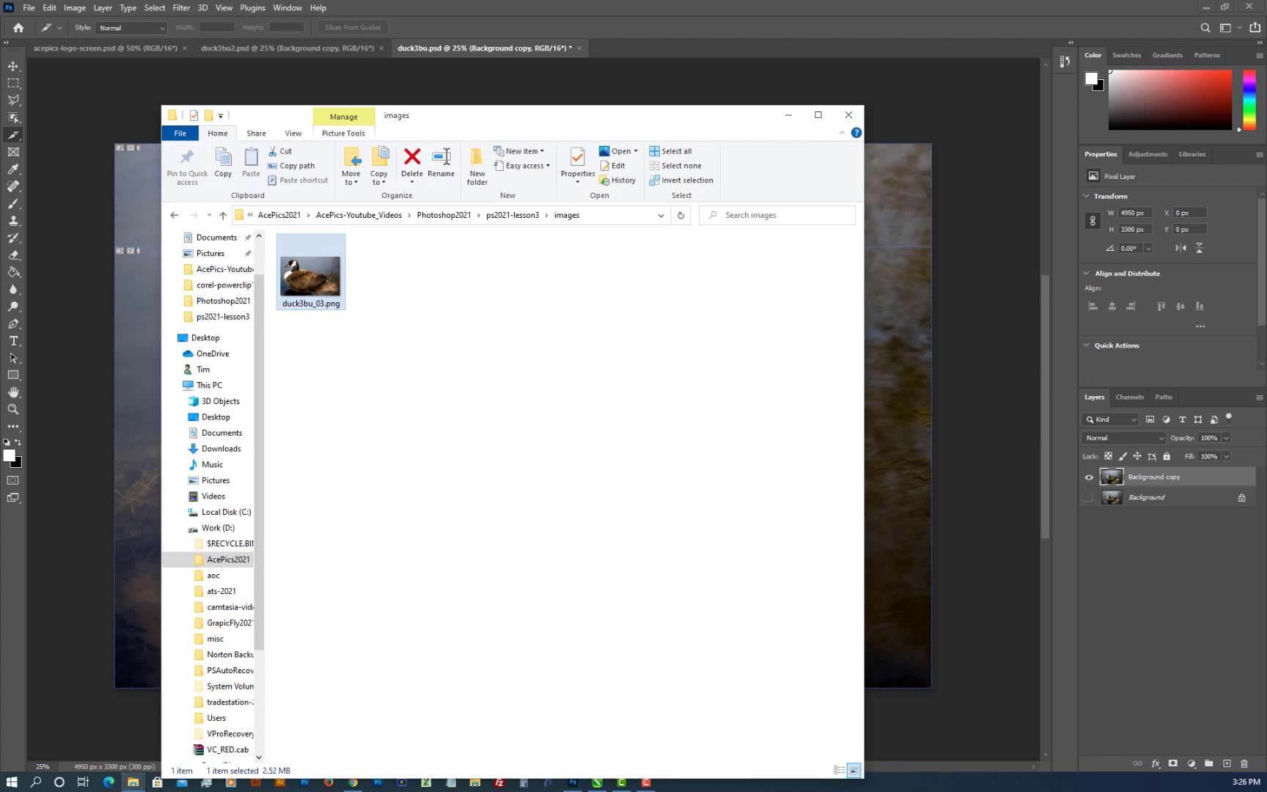
key("F10")
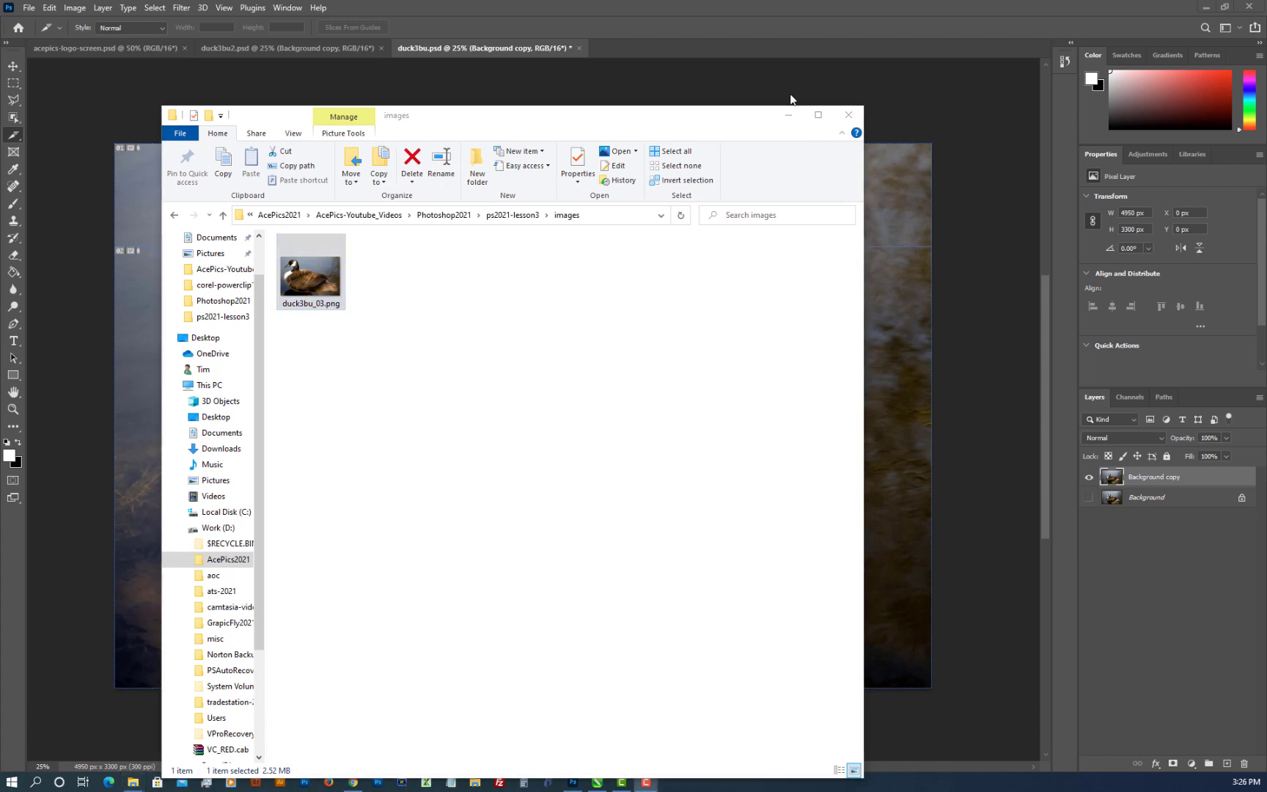
left_click(762, 121)
left_click(788, 115)
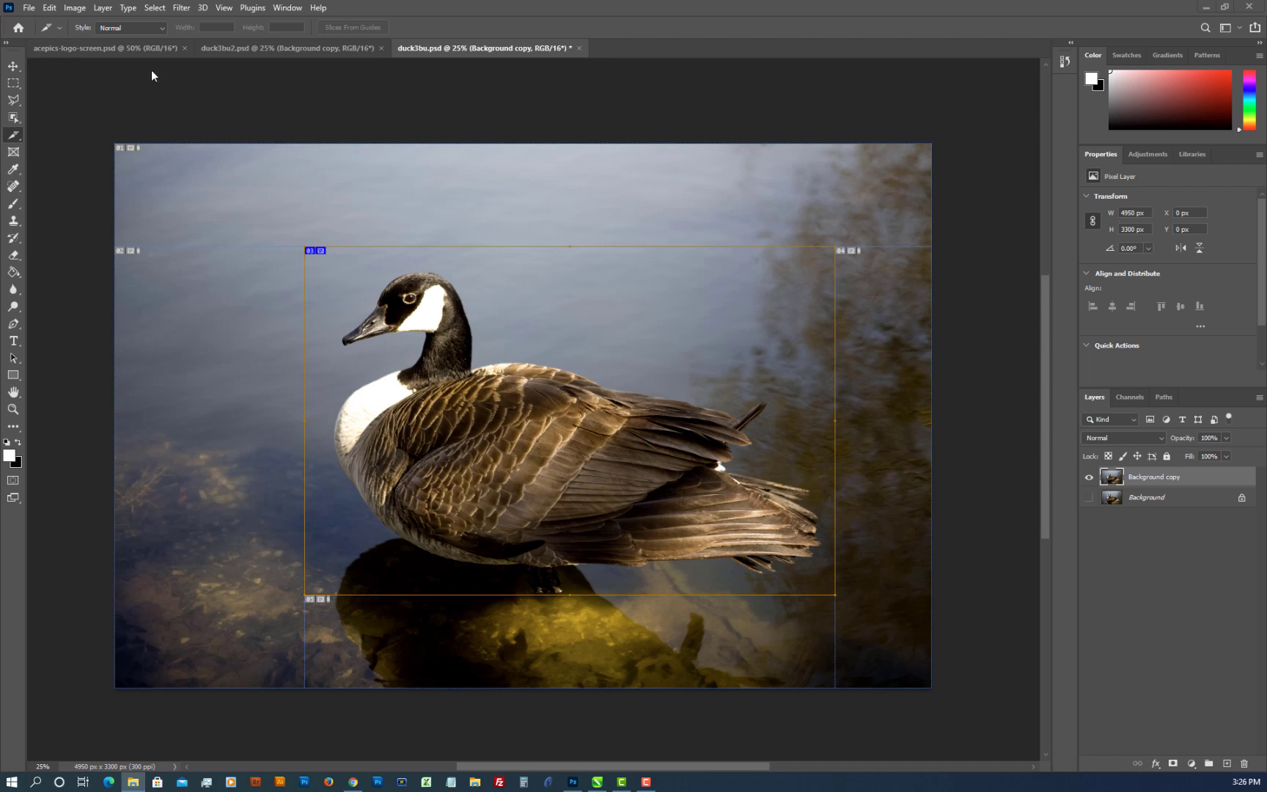
With the Slice Select tool, extend the goose slice's upper edge upward and move the whole slice slightly down
right_click(13, 136)
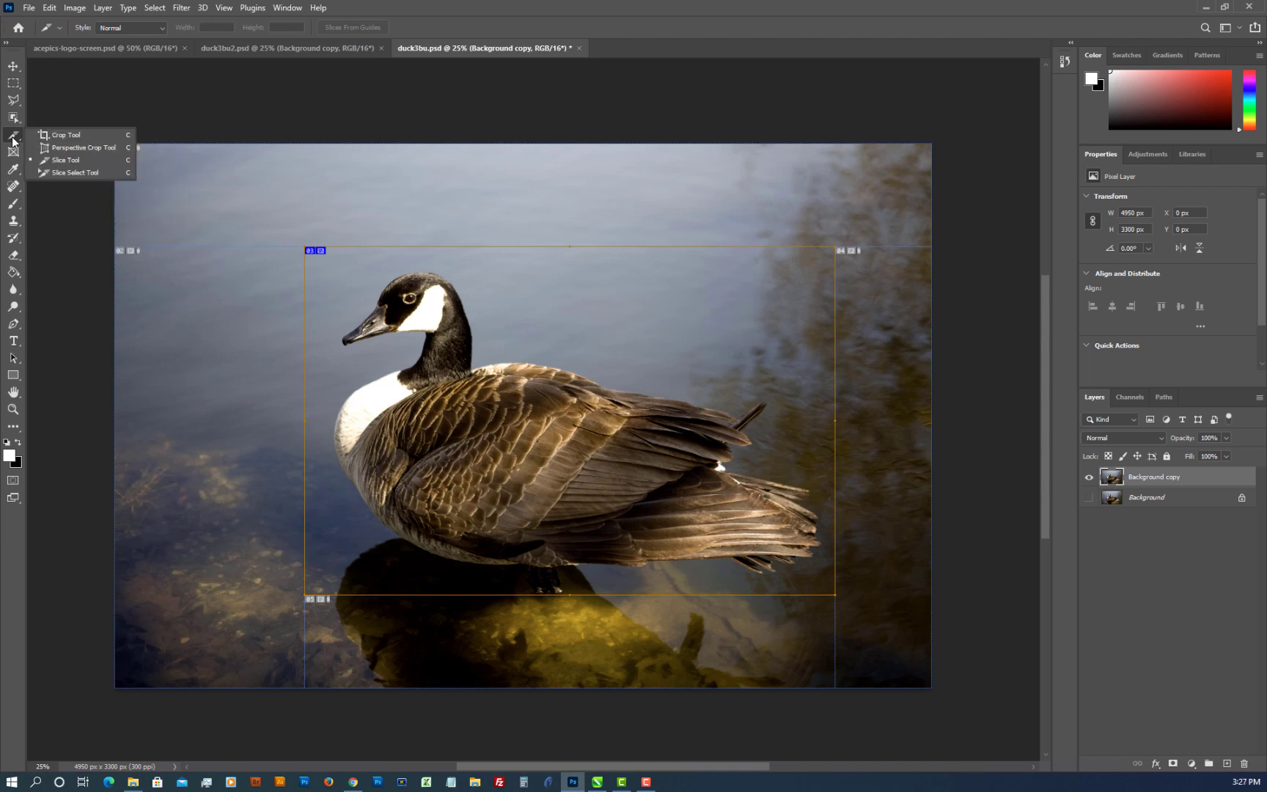
left_click(67, 173)
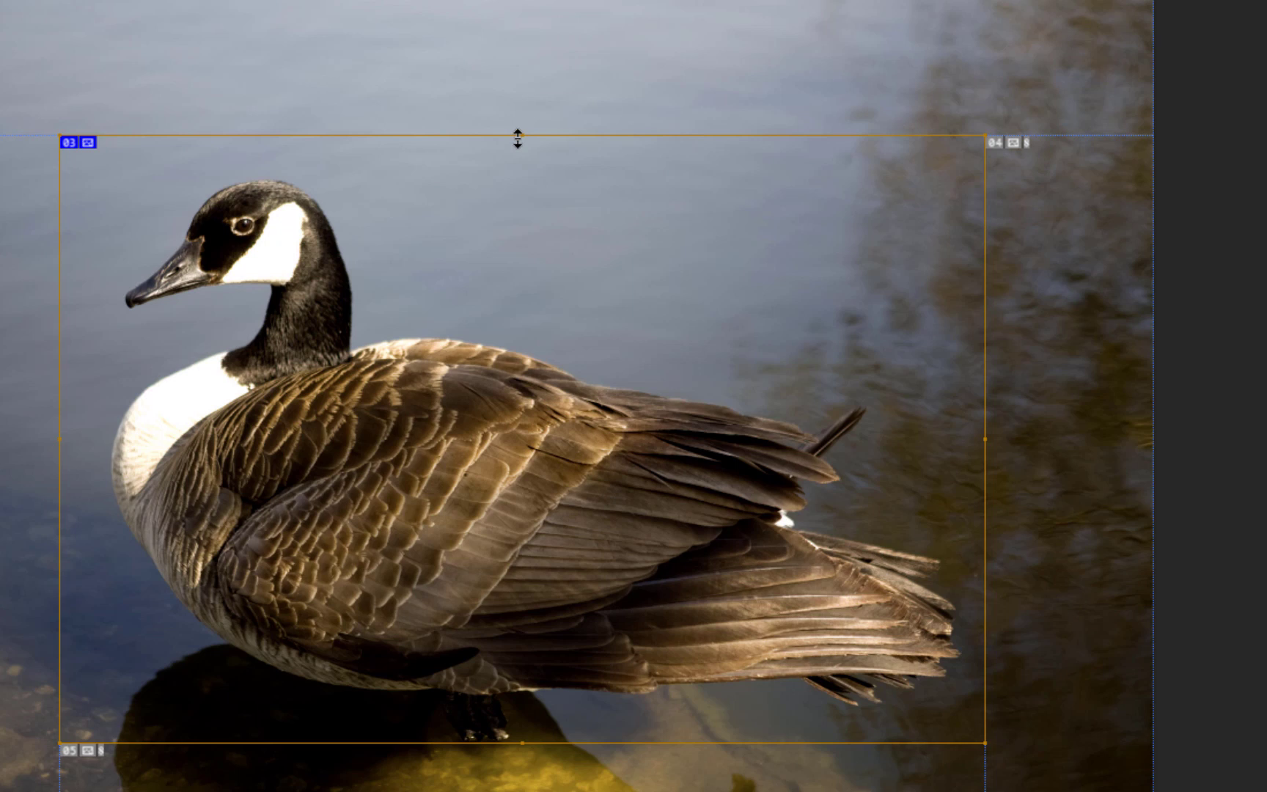
left_click_drag(518, 139, 529, 38)
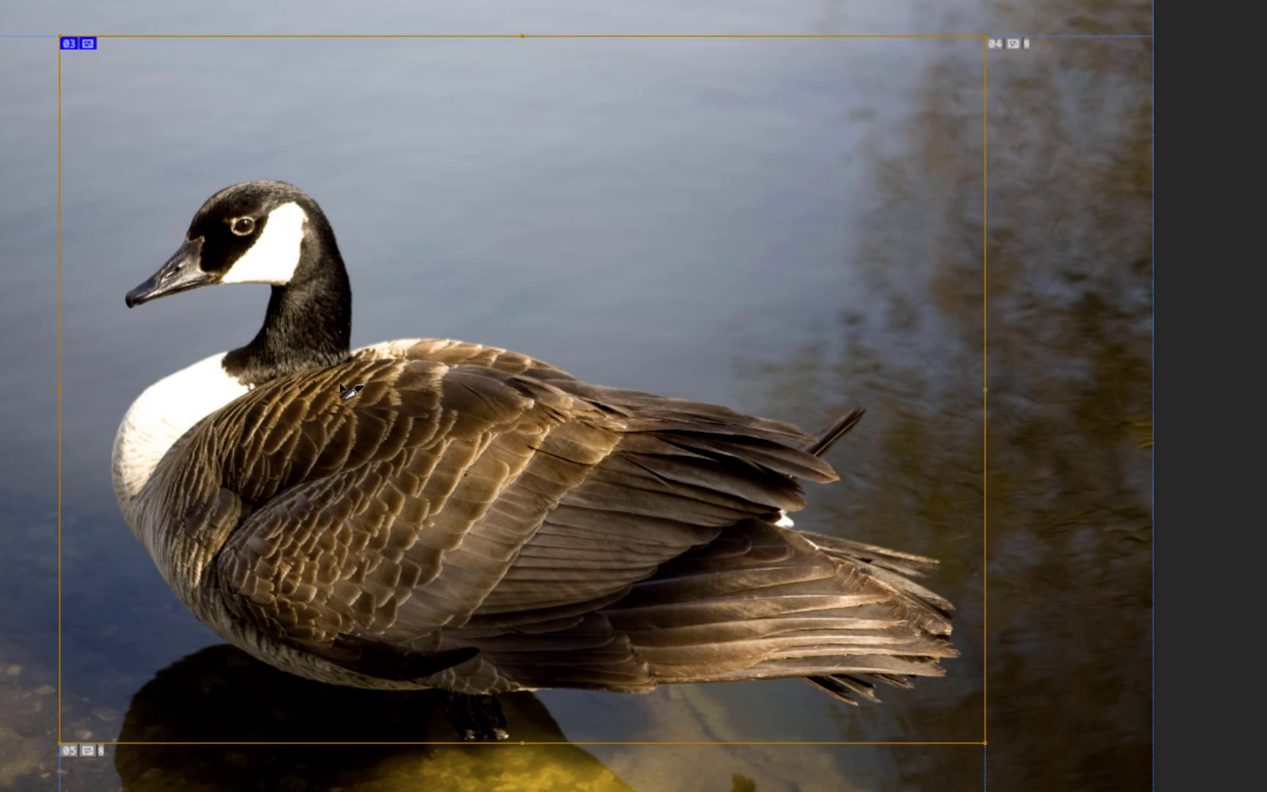
left_click_drag(171, 399, 172, 431)
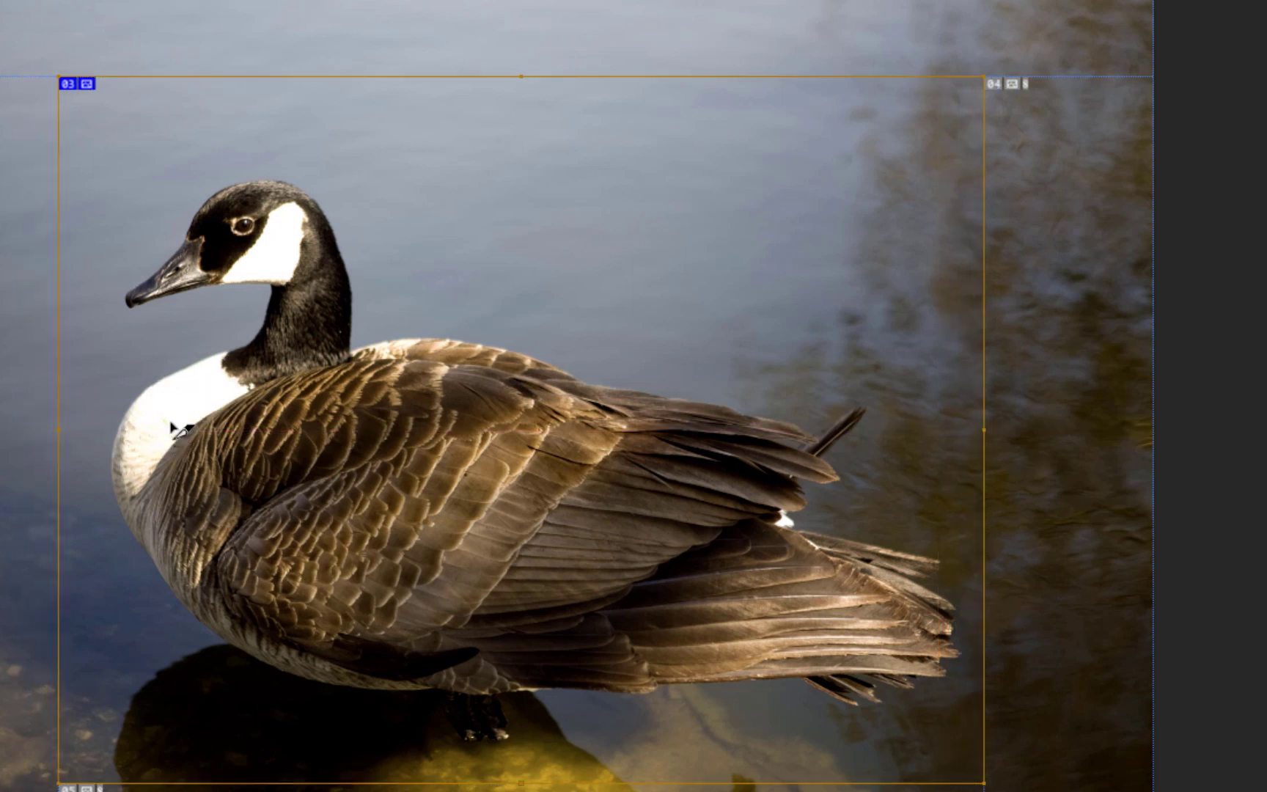
Lower the goose slice's upper edge to just above the head, raise its lower edge slightly, and widen it slightly beyond the tail
left_click_drag(322, 81, 321, 133)
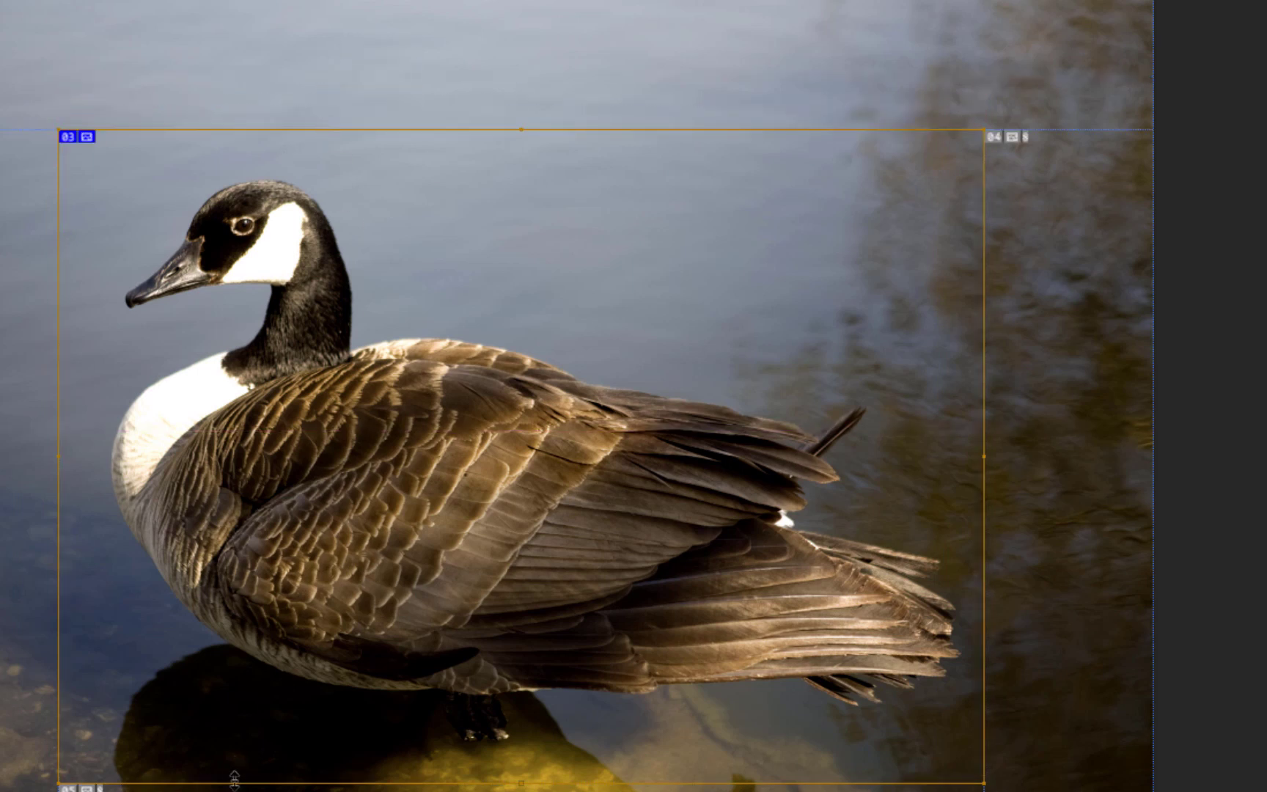
left_click_drag(244, 760, 244, 749)
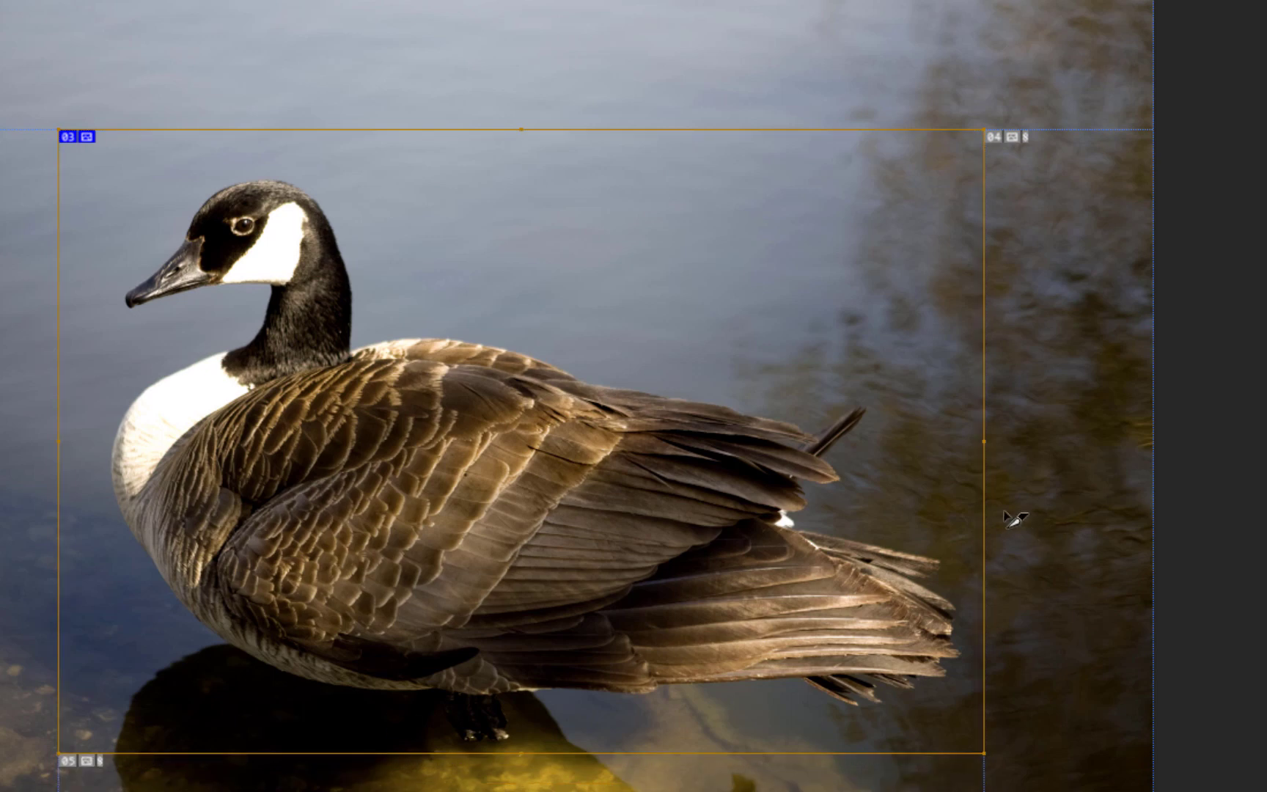
left_click_drag(983, 503, 1008, 505)
left_click_drag(1007, 505, 1008, 505)
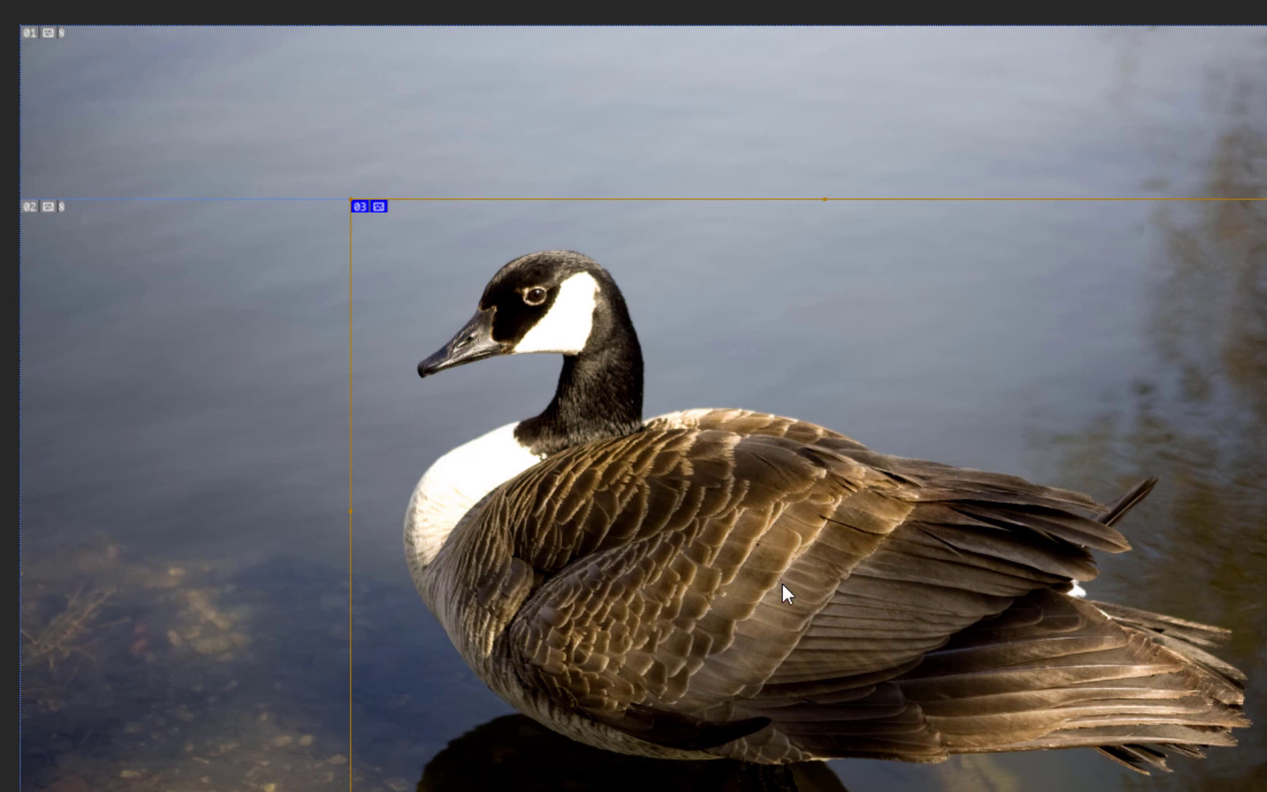
Divide the goose slice evenly into 4 slices down and 4 slices across
right_click(780, 580)
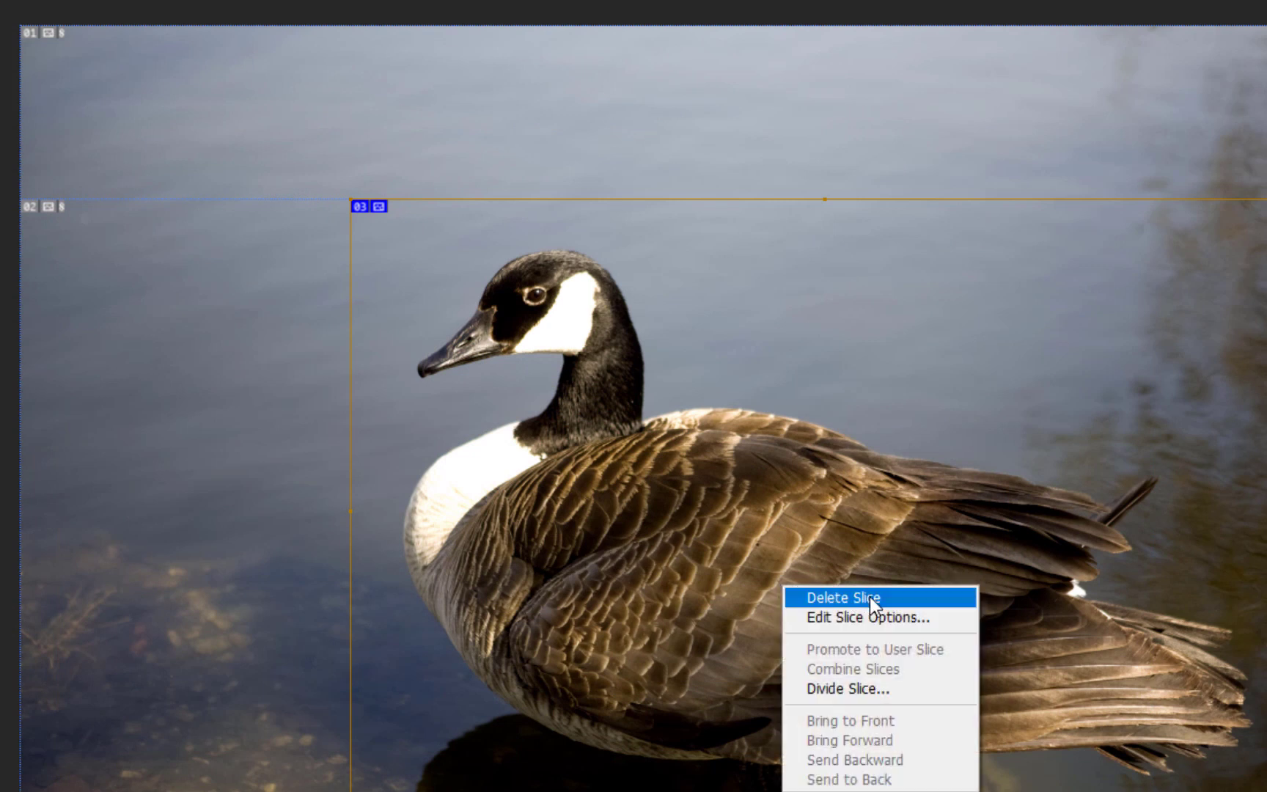
left_click(856, 679)
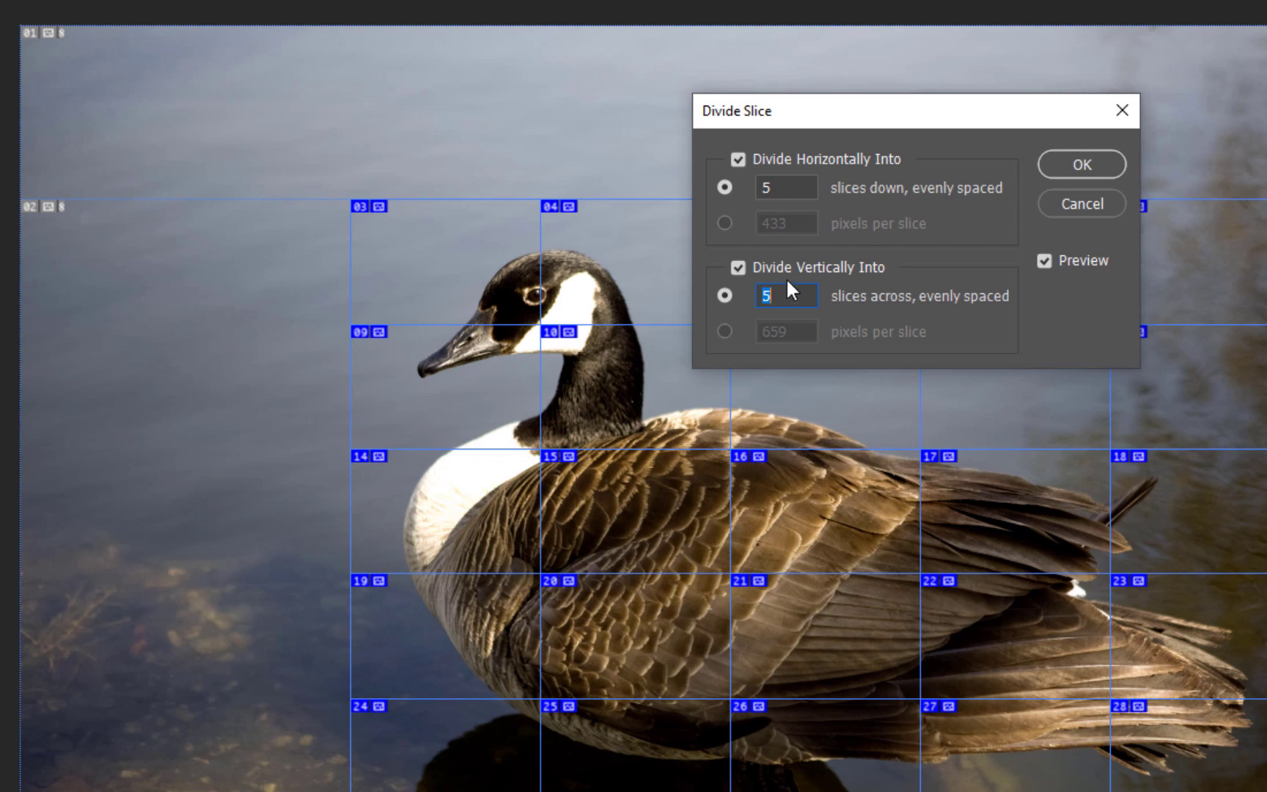
double_click(777, 190)
type("4")
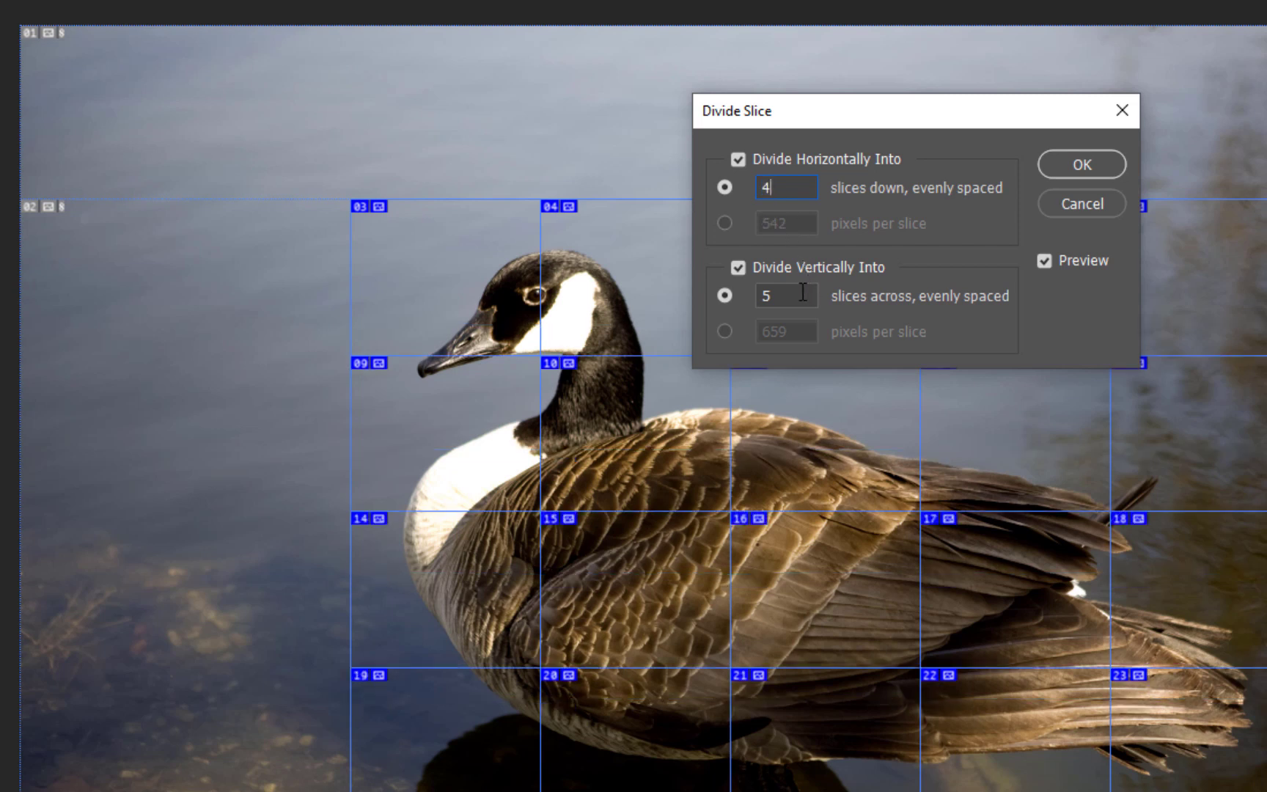
key("Tab")
type("4")
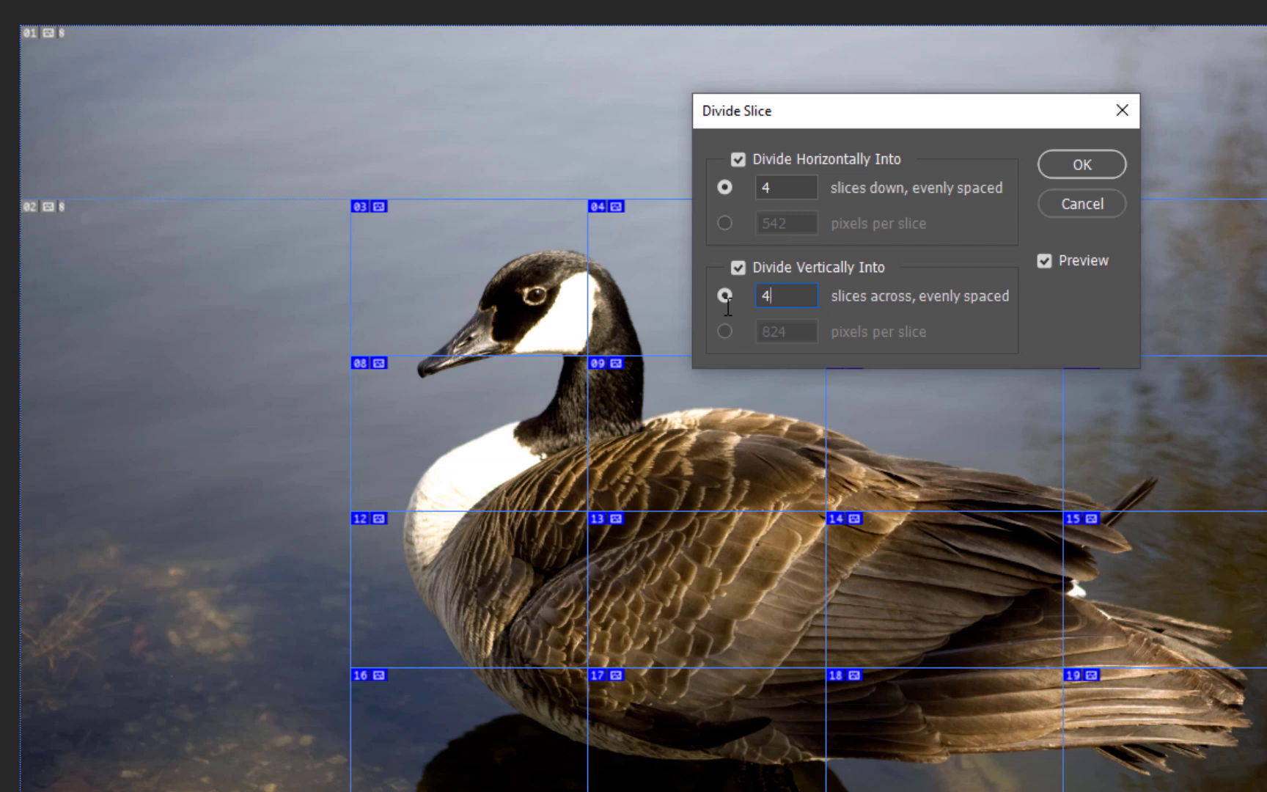
left_click(1092, 165)
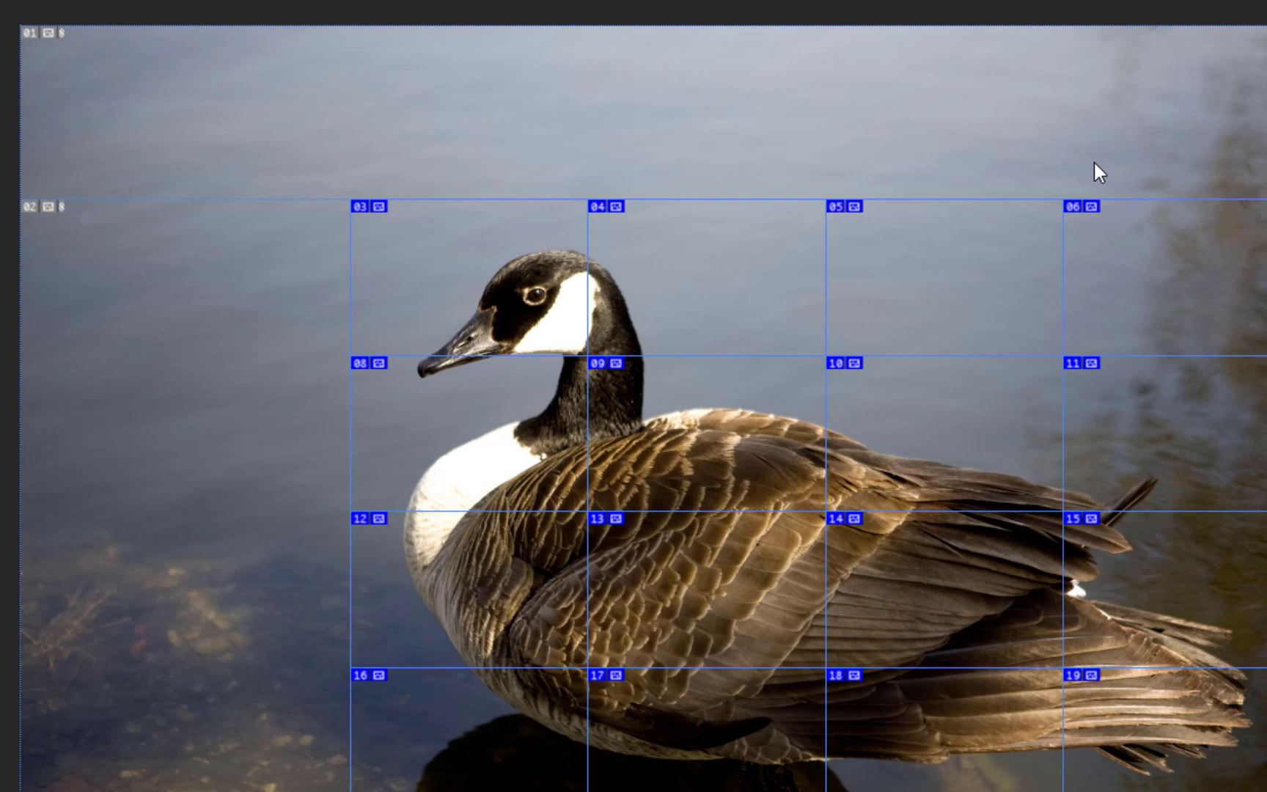
Export all user slices with Save for Web (Legacy) as images only under duck3bu.png, and check the files in the images folder
left_click(50, 14)
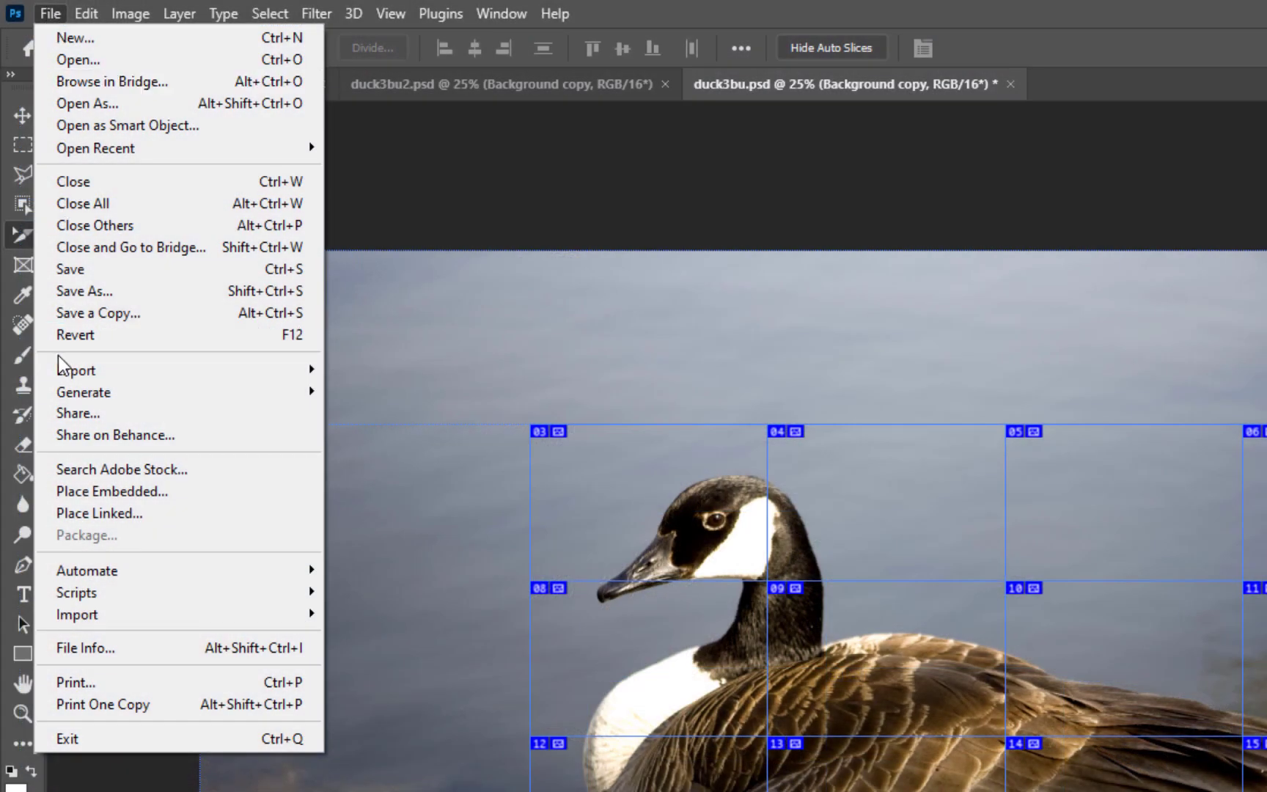
mouse_move(66, 370)
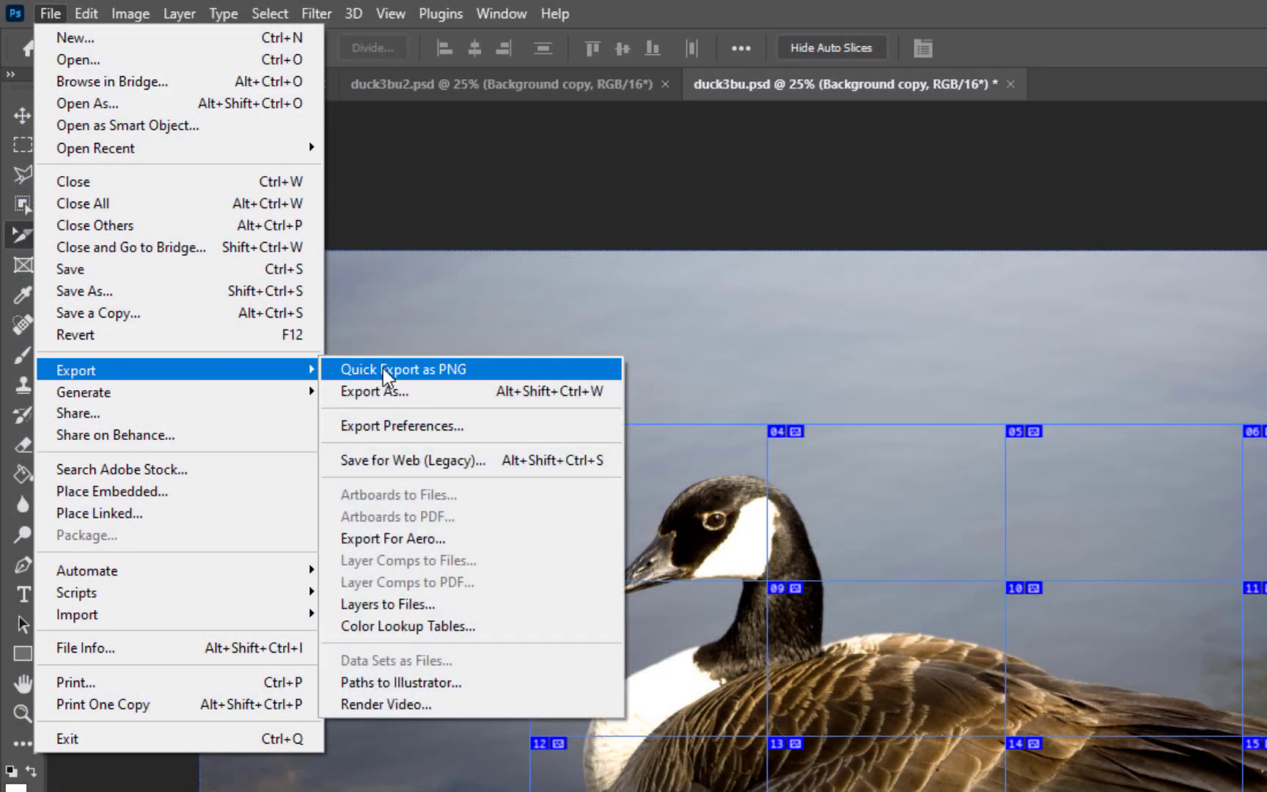
left_click(379, 461)
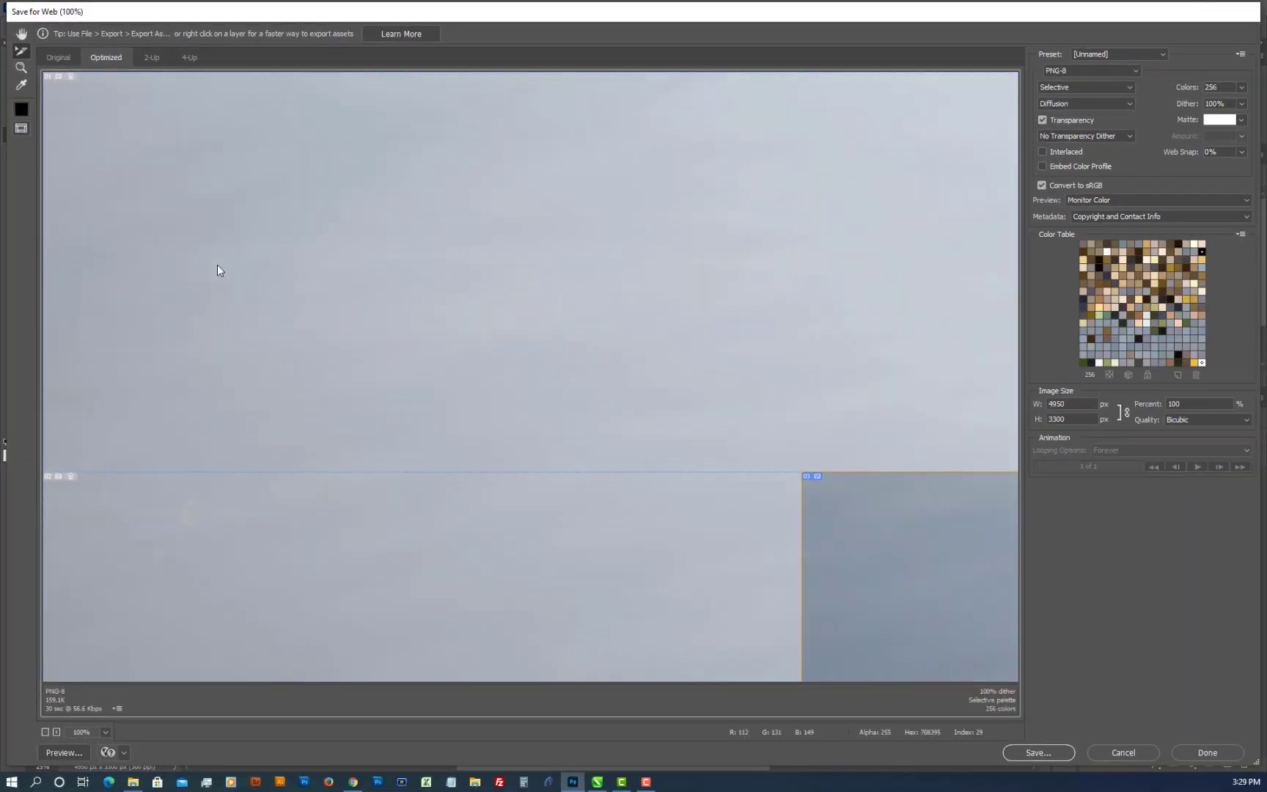
left_click(105, 732)
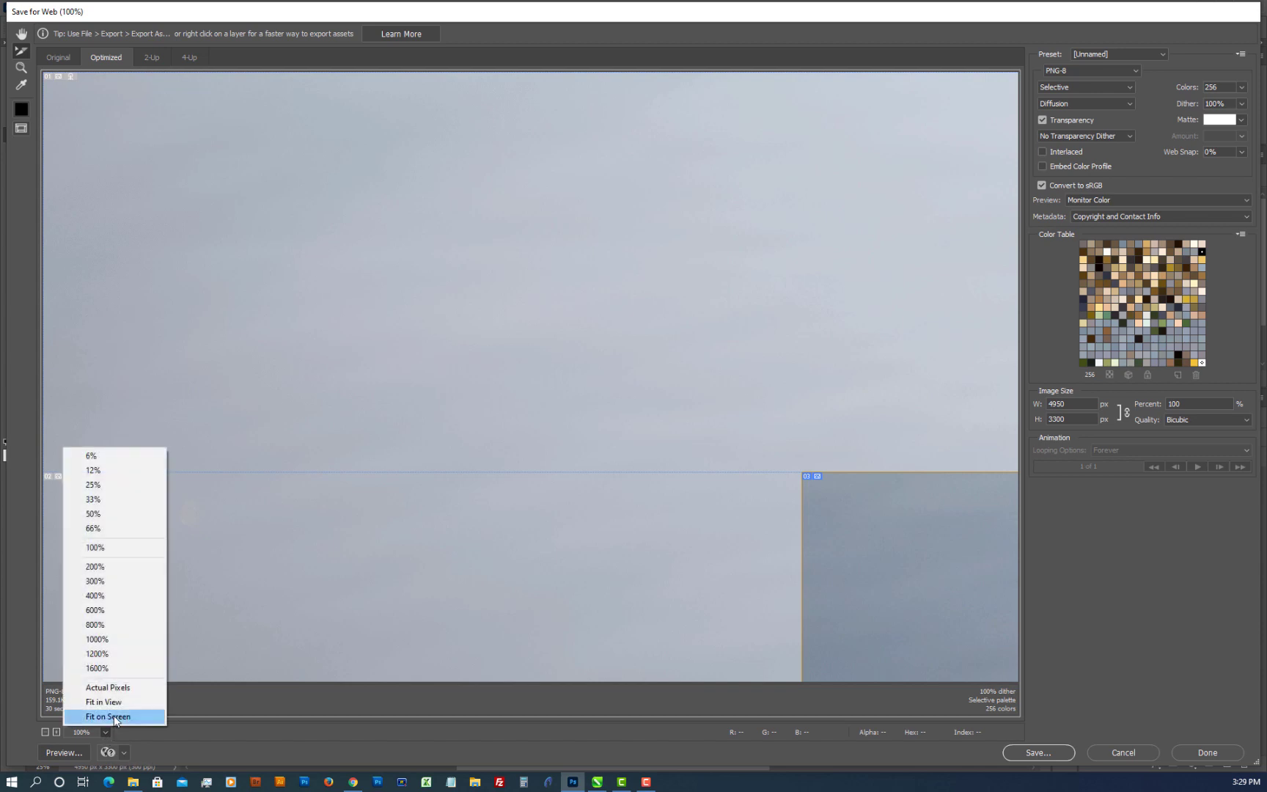
left_click(115, 717)
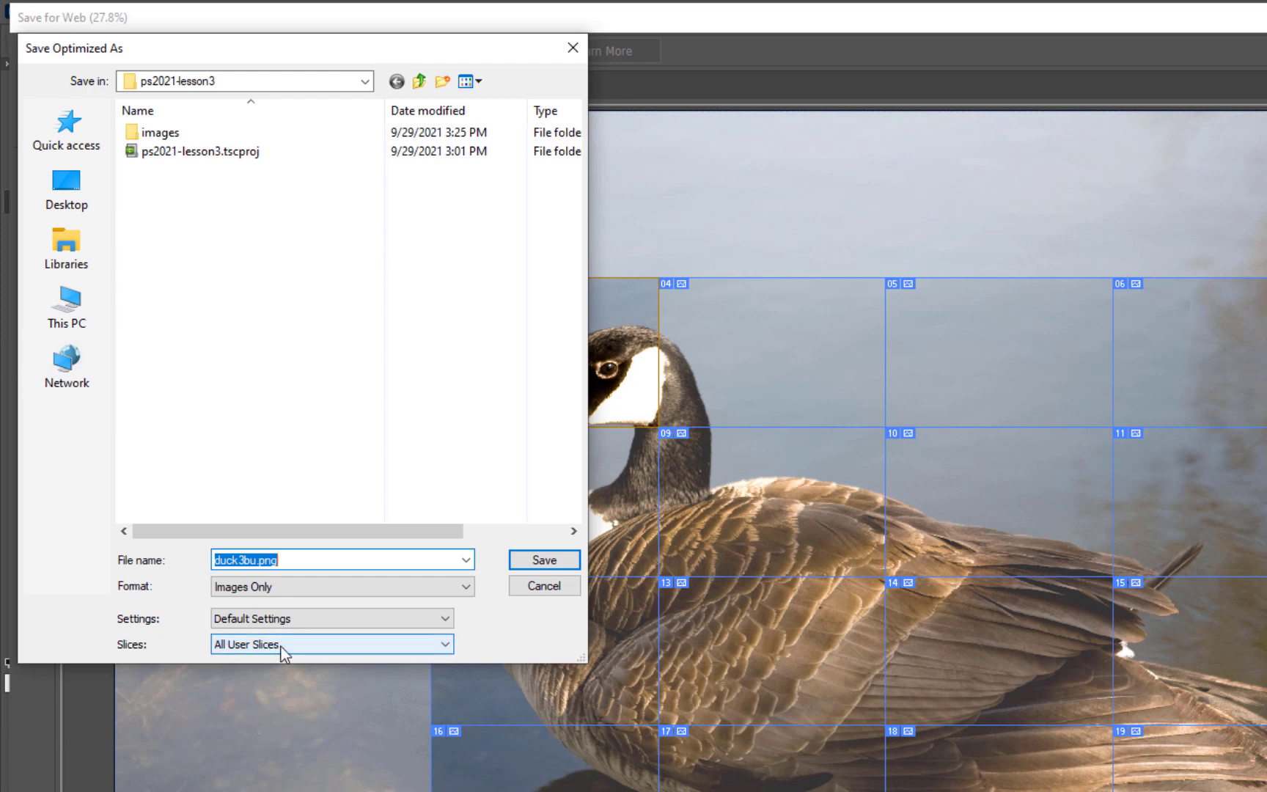
left_click(544, 560)
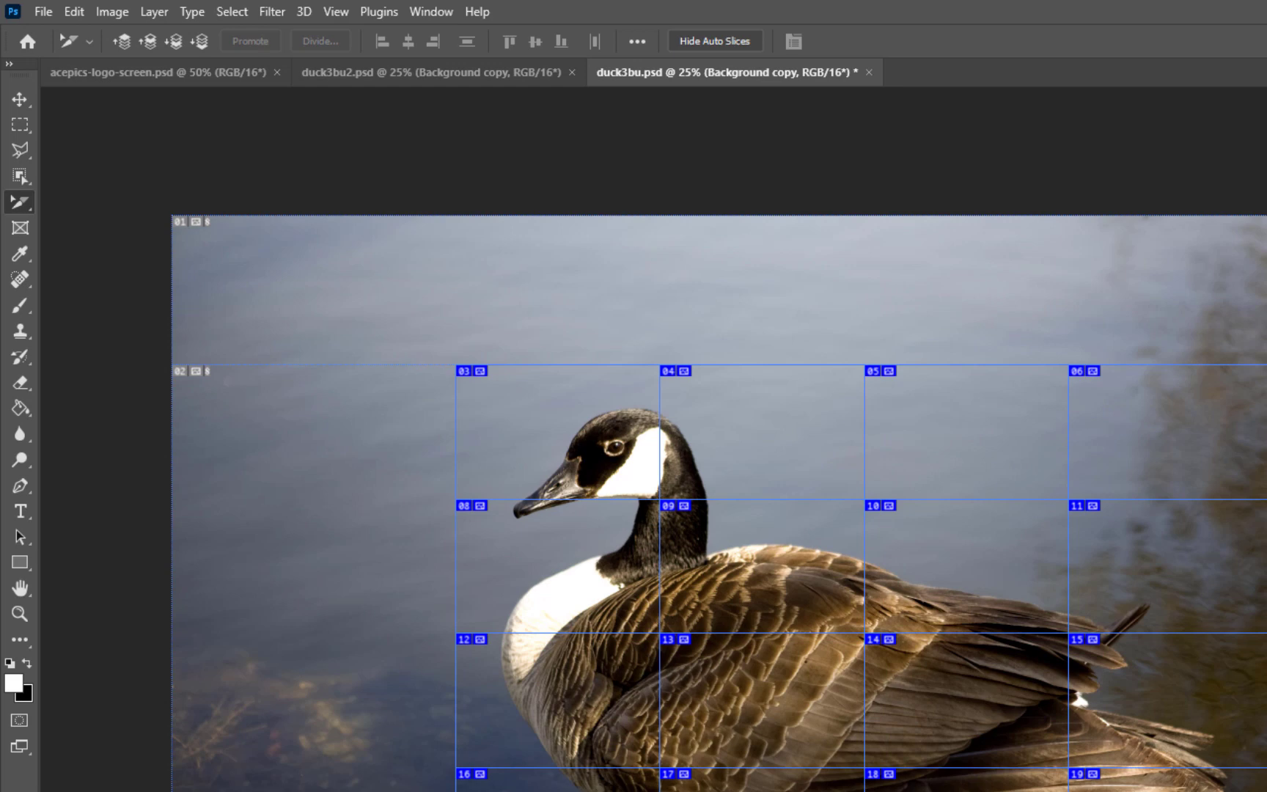
left_click_drag(0, 252, 618, 217)
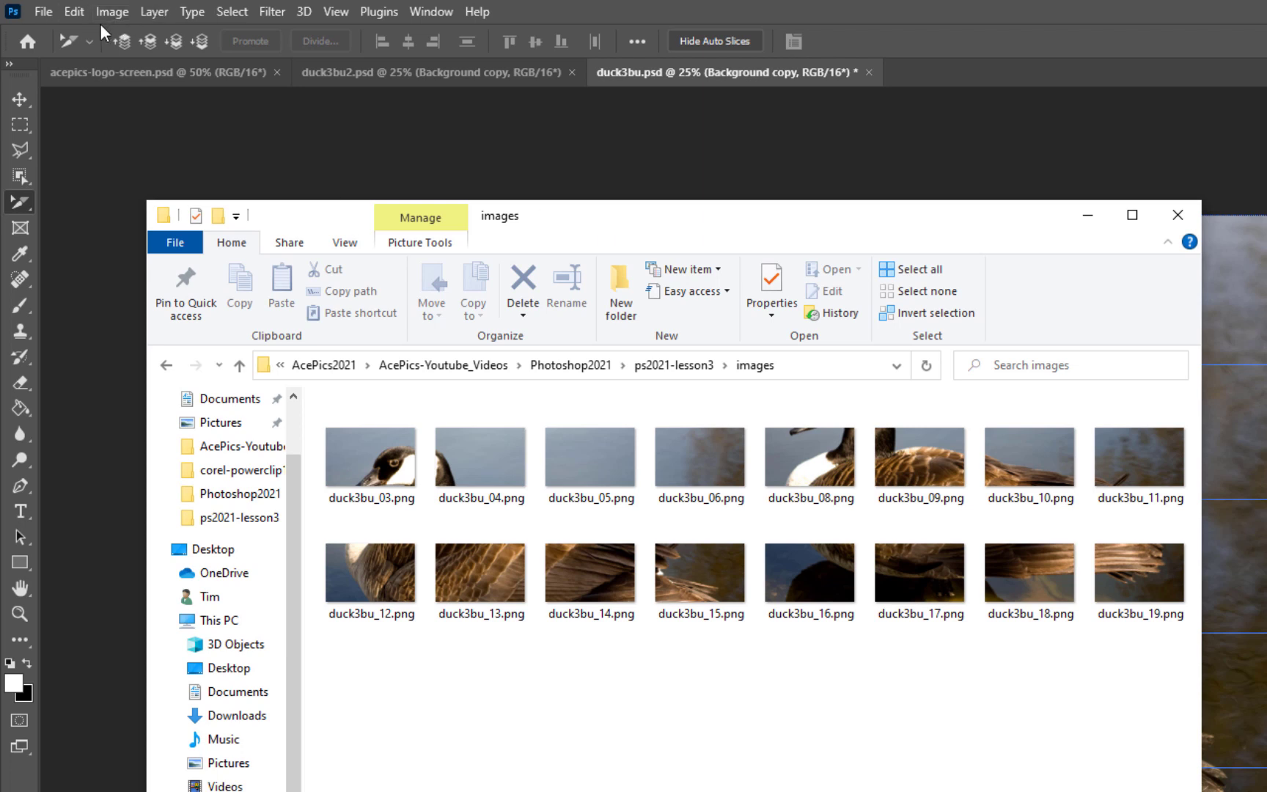
Create a new document from the recent custom preset of 2800 x 1000 px at 300 ppi
left_click(42, 12)
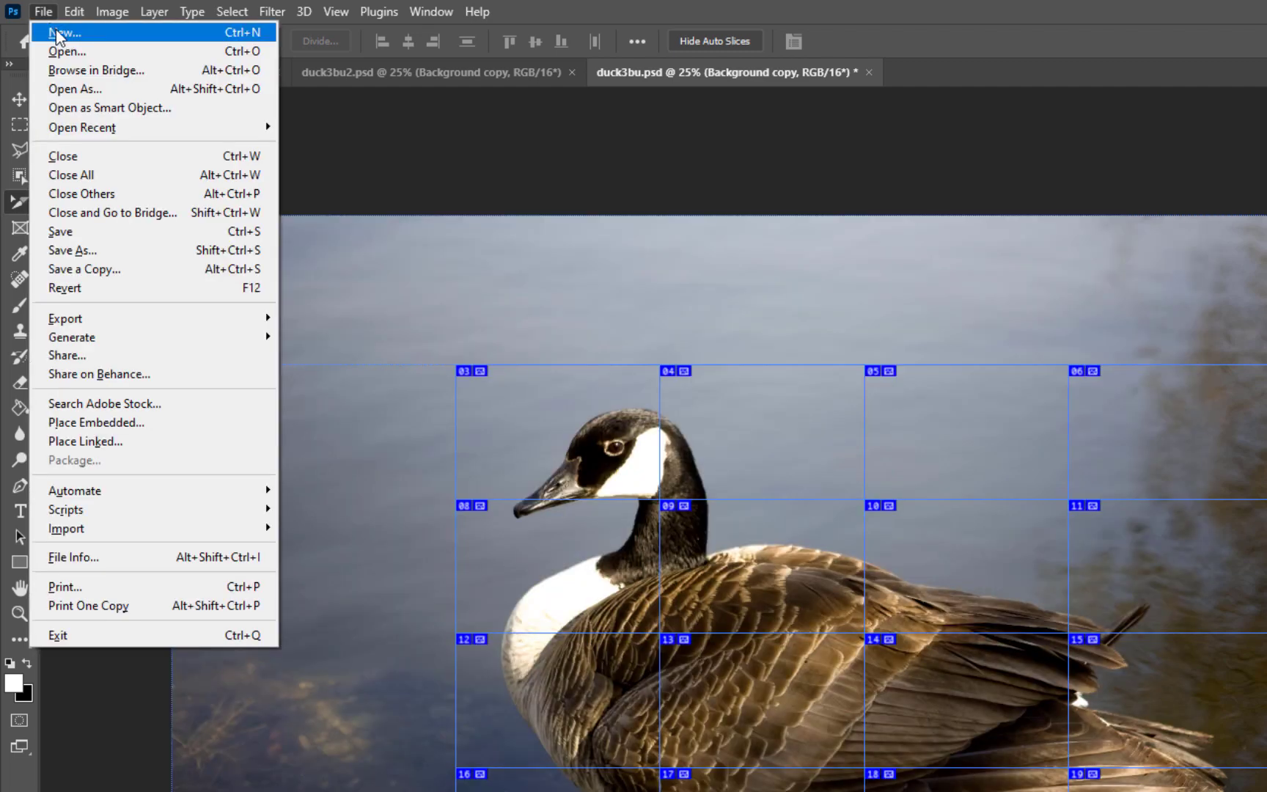
left_click(56, 31)
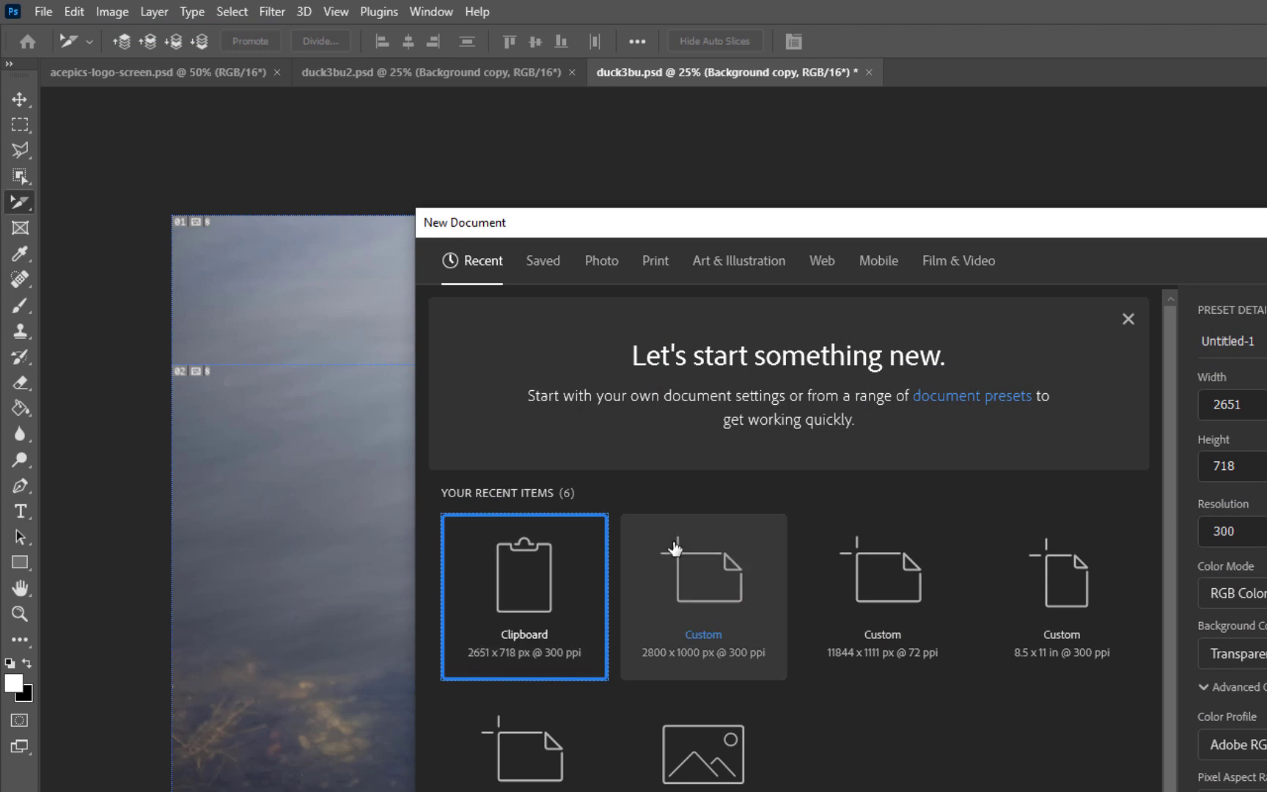
left_click(711, 581)
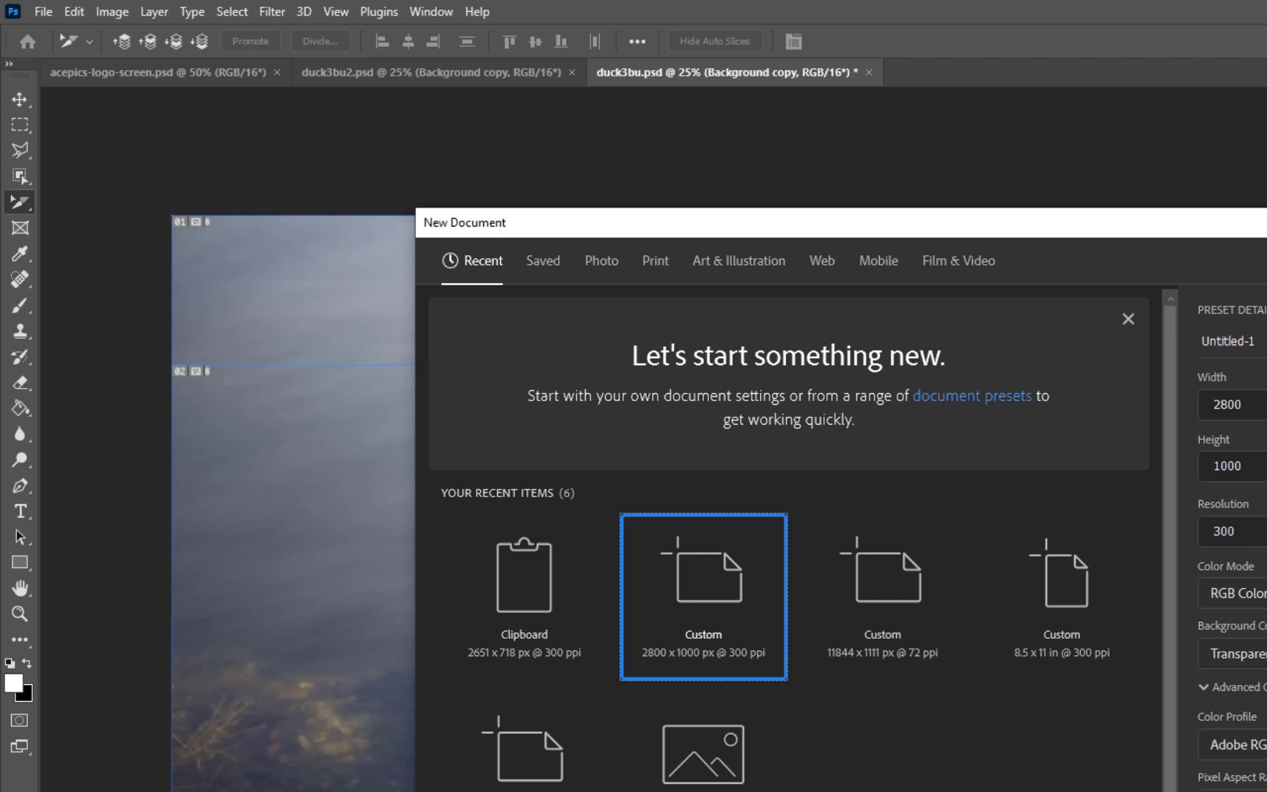
key("Return")
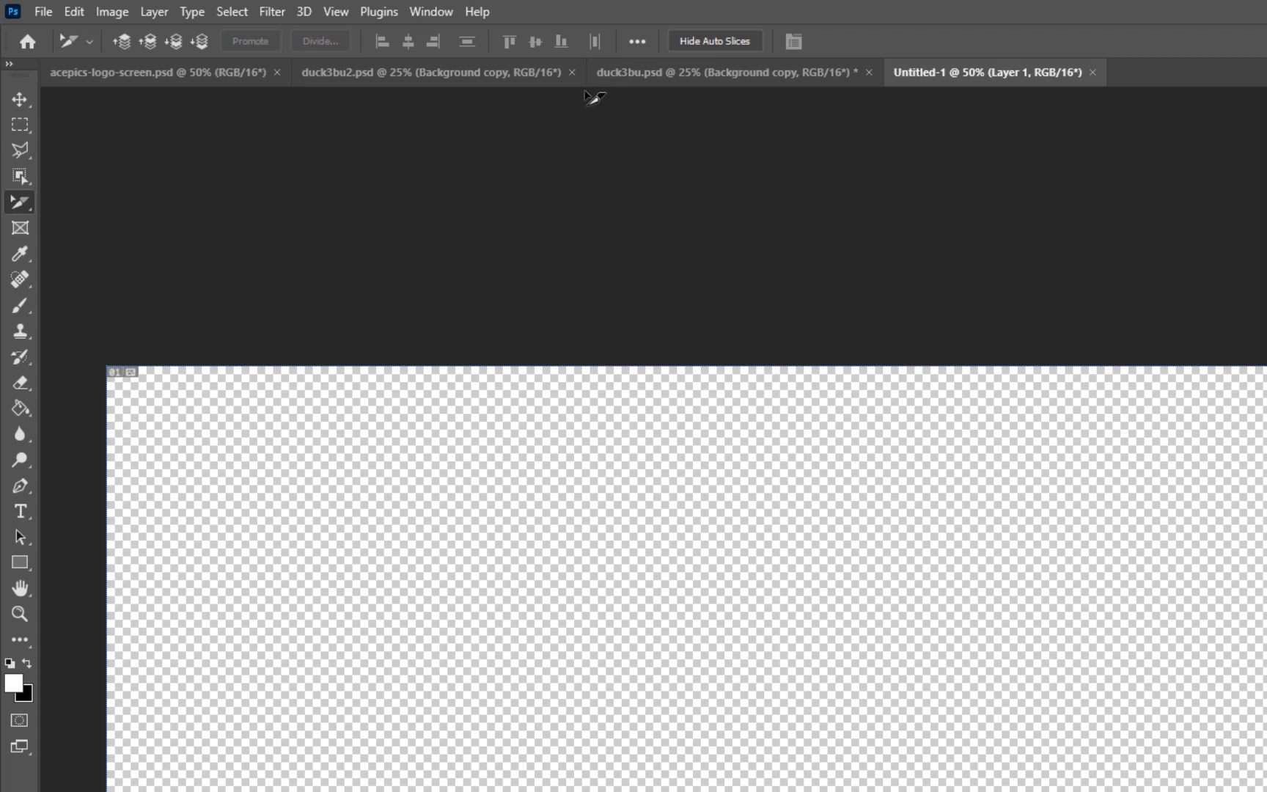
Place all the exported duck3bu slice images from the images folder into the new document, accepting each at its default size and position
key("alt+Tab")
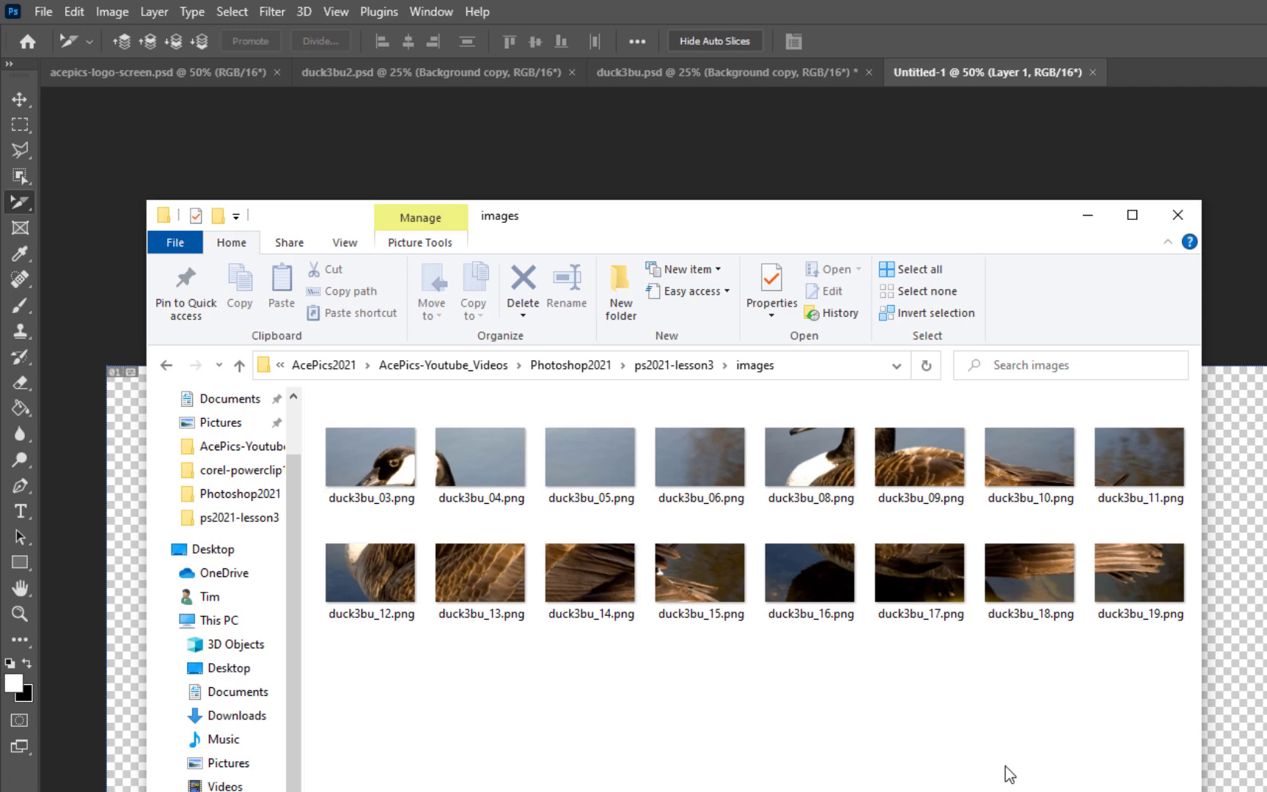
key("ctrl+a")
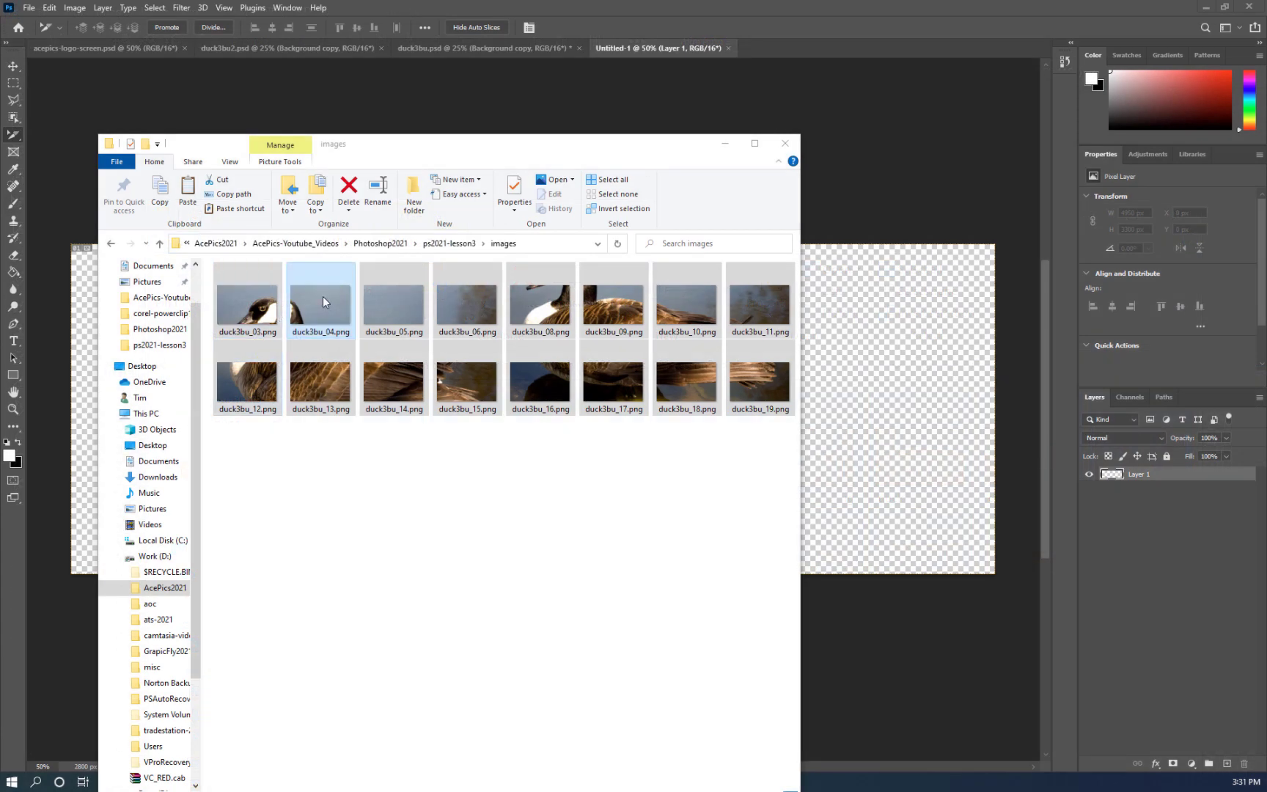
left_click_drag(323, 296, 863, 362)
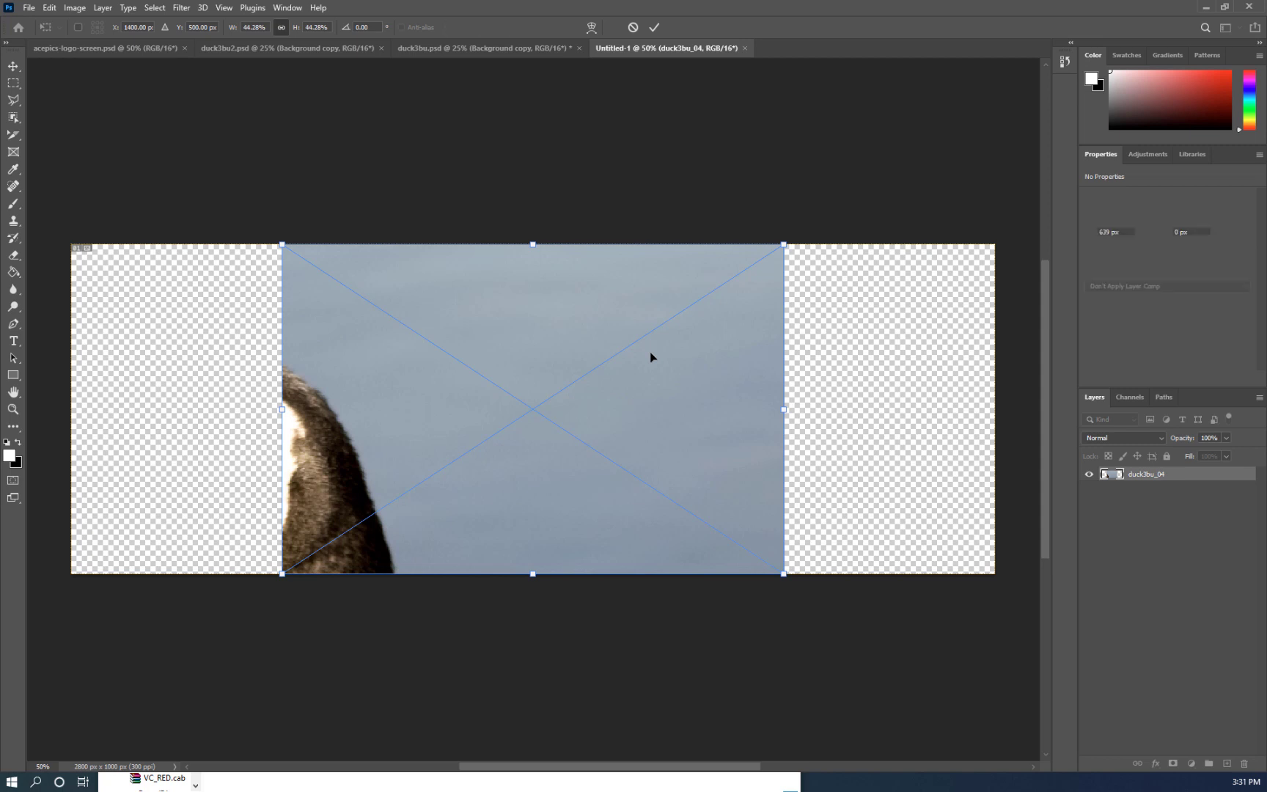
key("Return")
key("Return")
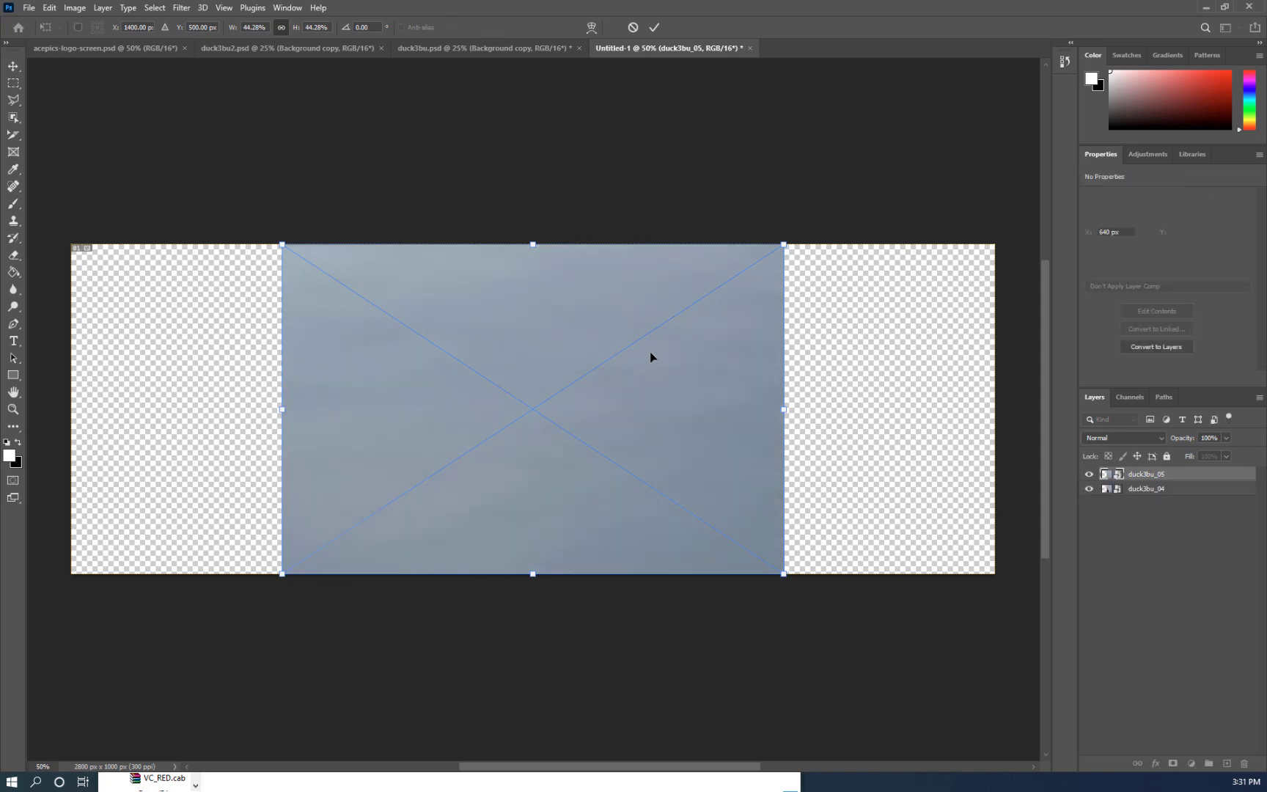
key("Return")
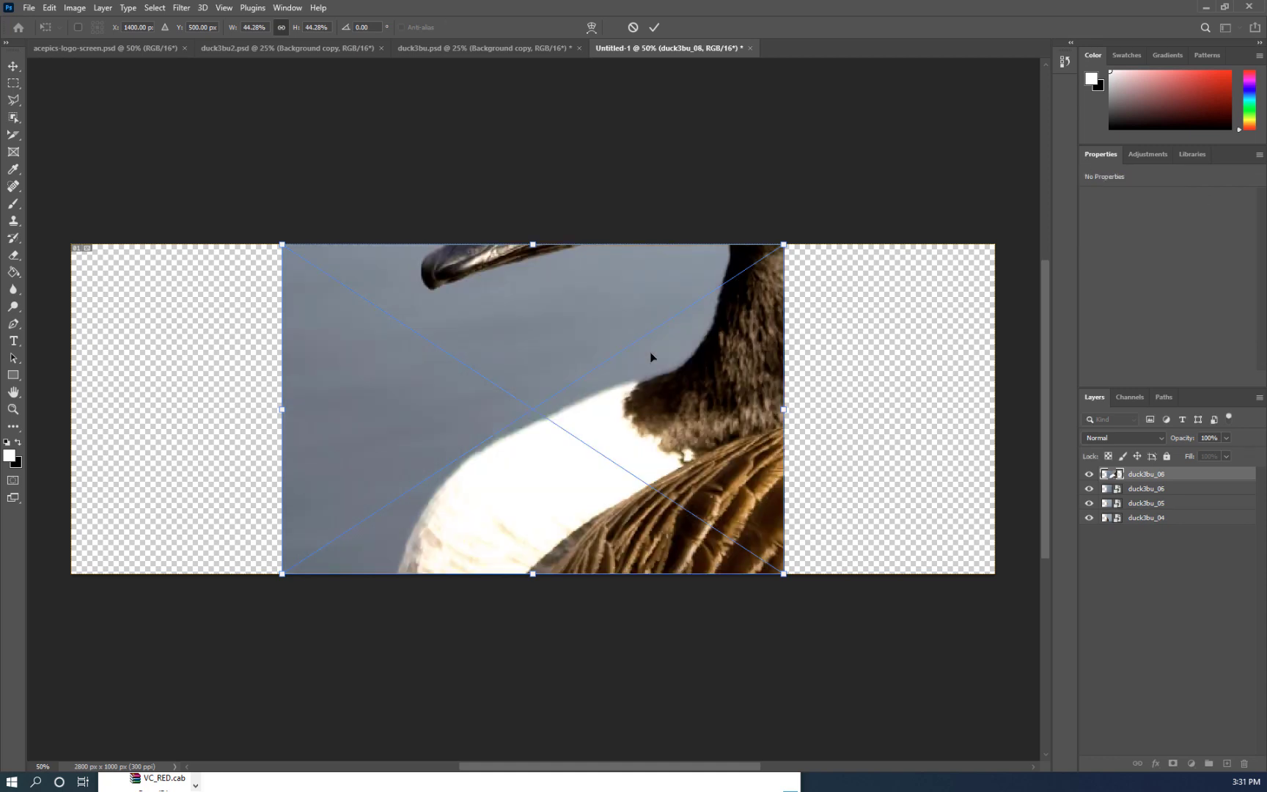
key("Return")
key("Return")
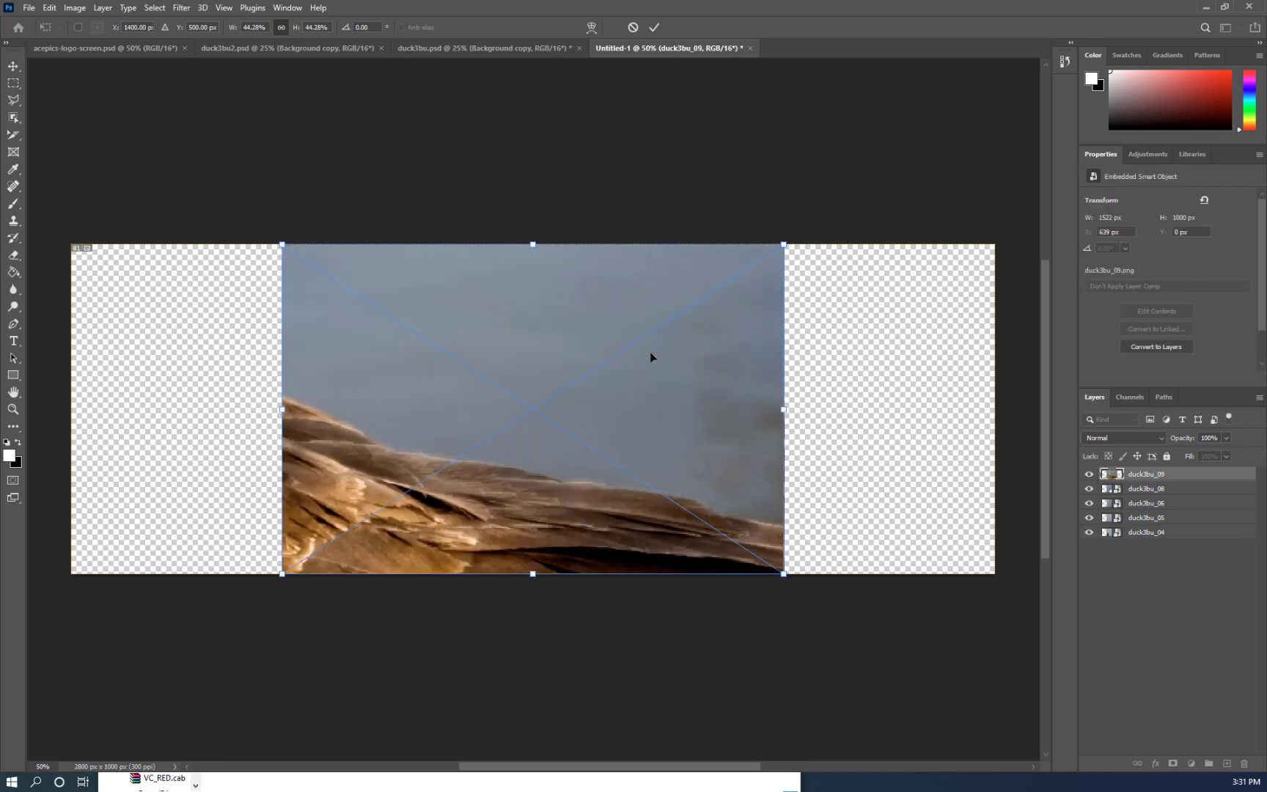
key("Return")
key("Return")
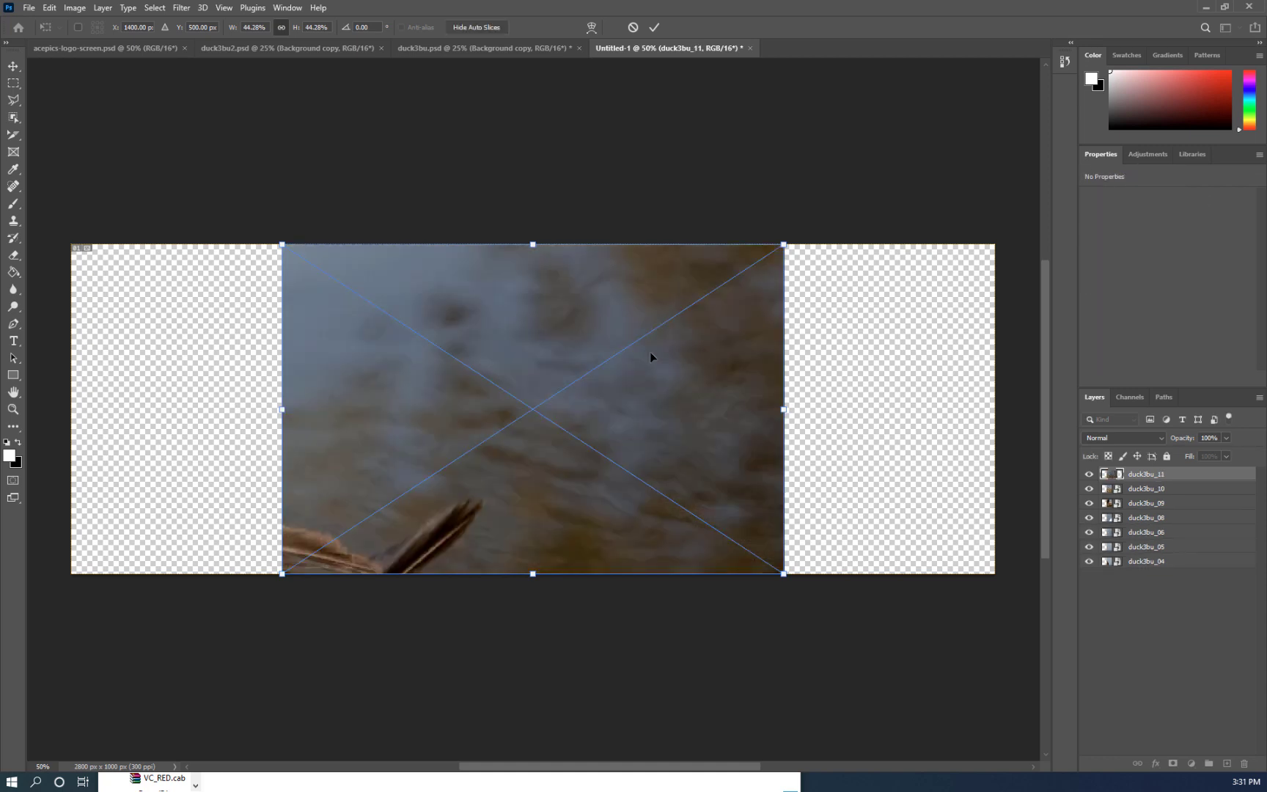
key("Return")
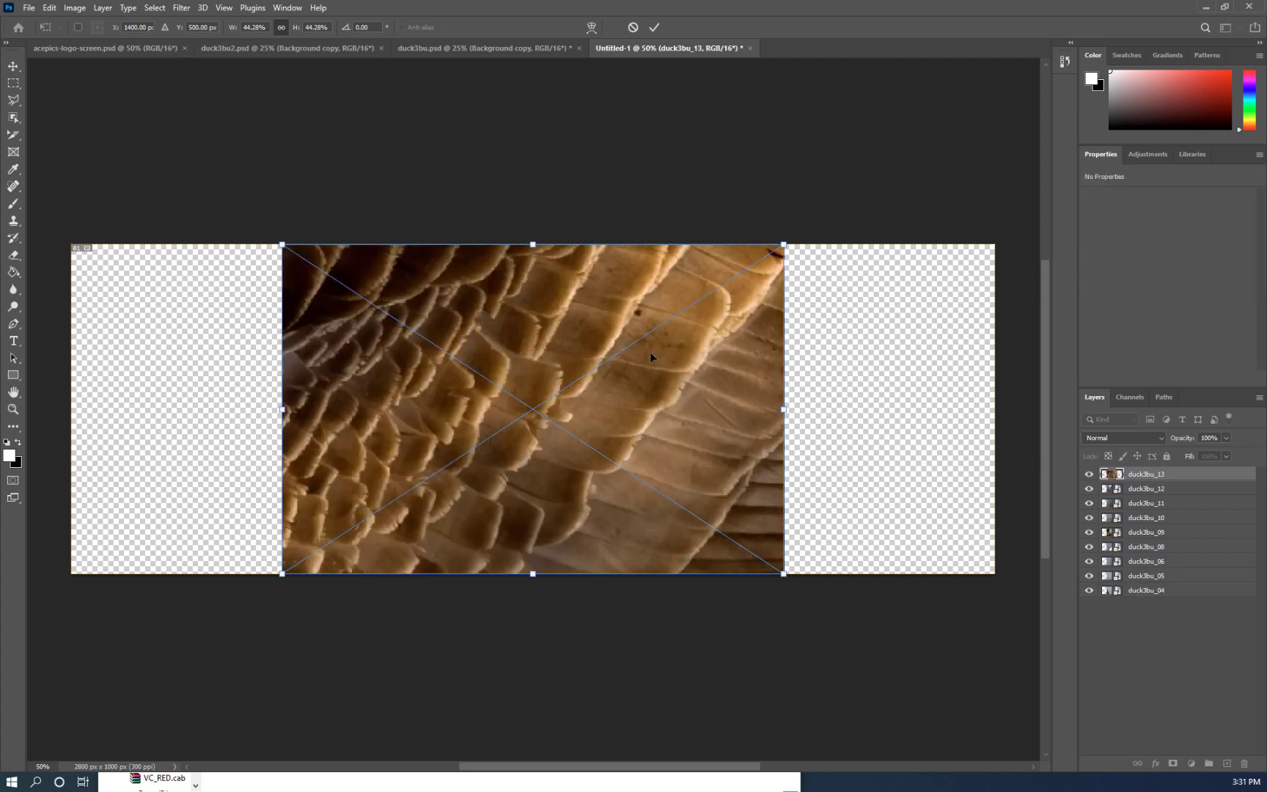
key("Return")
key("Return")
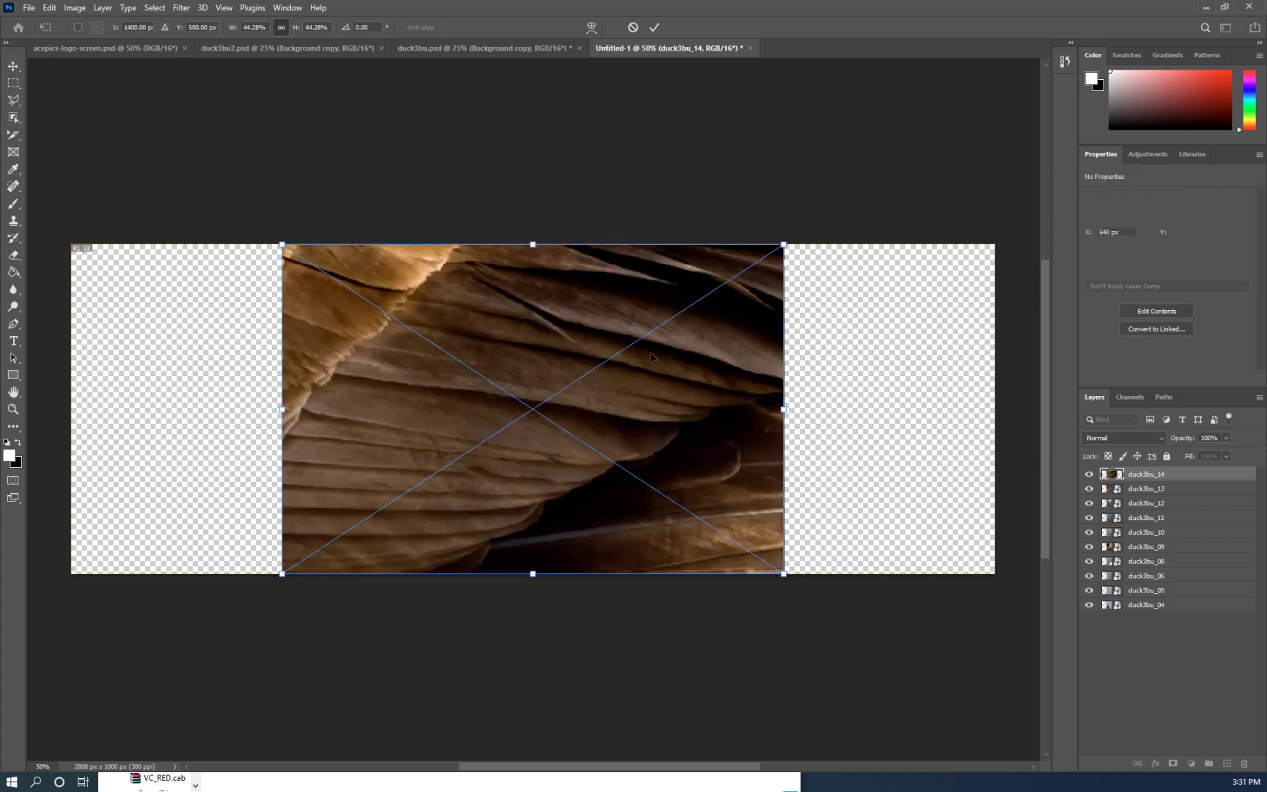
key("Return")
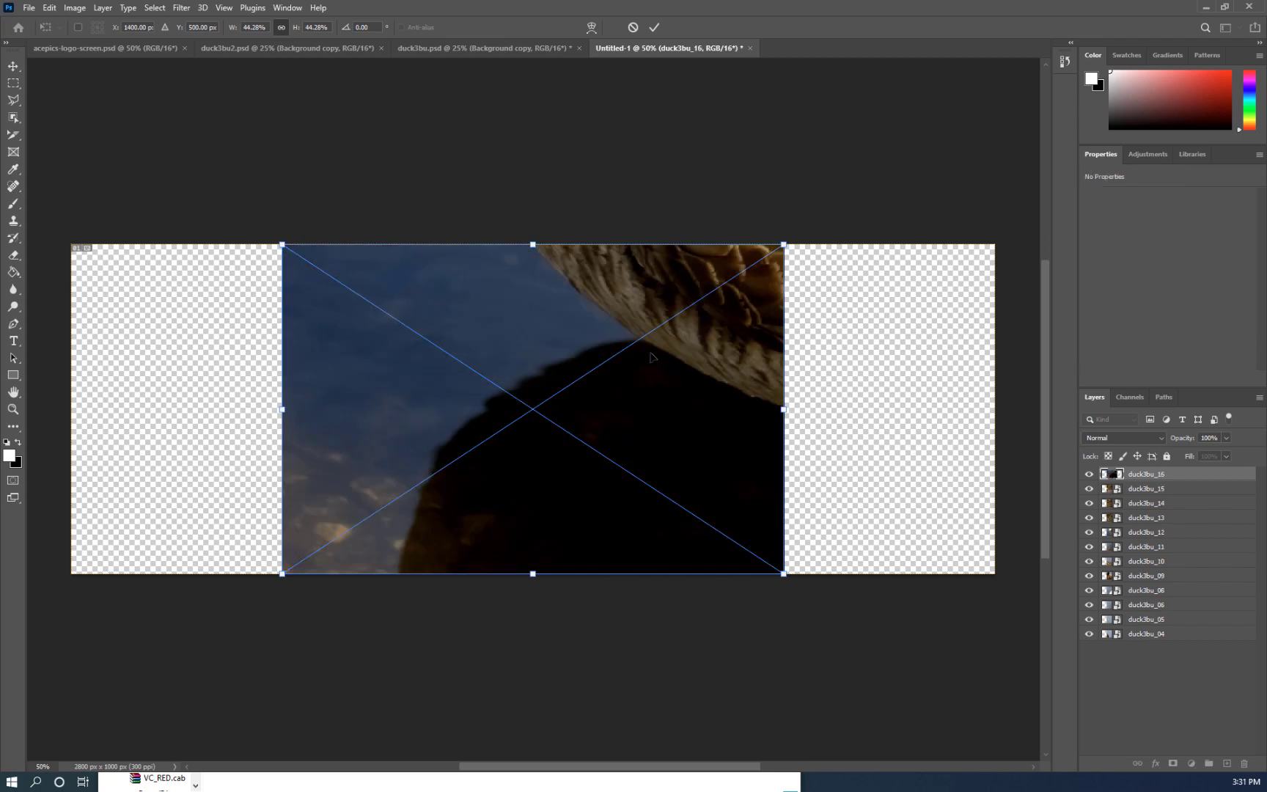
key("Return")
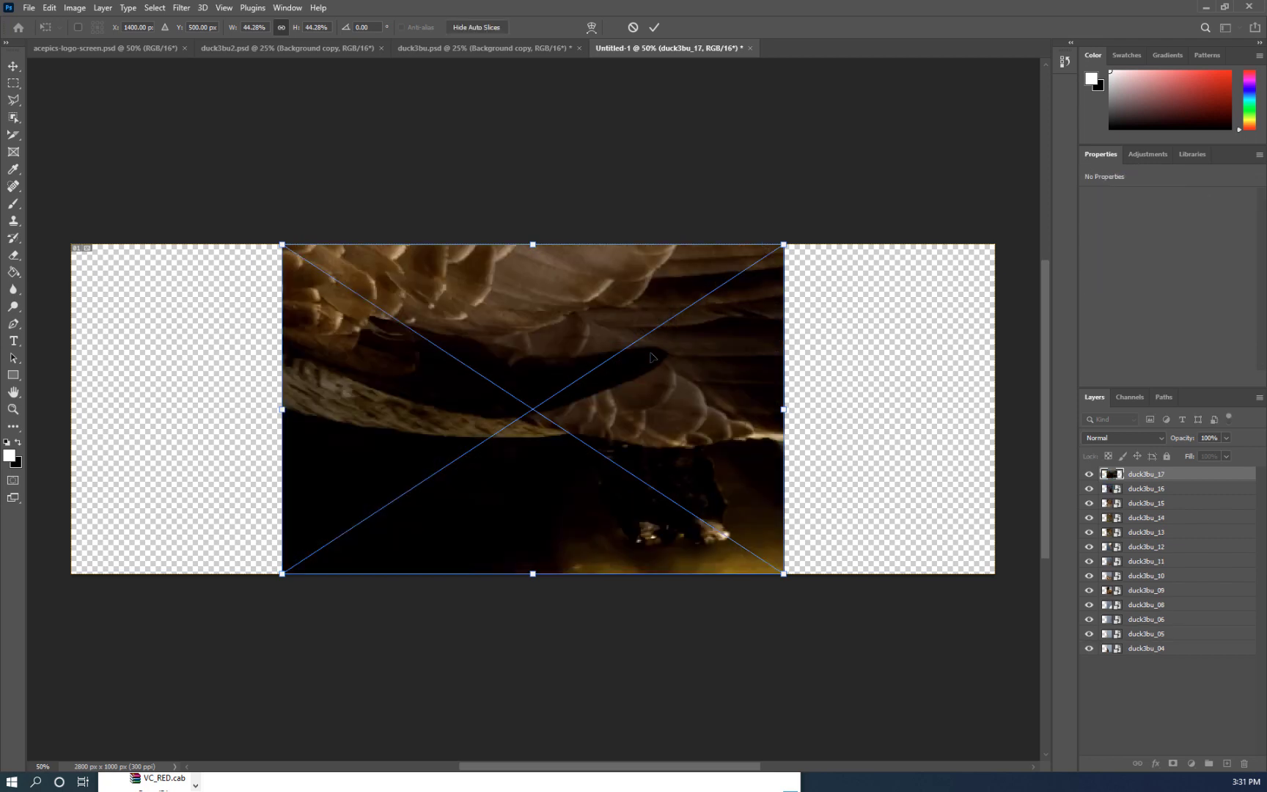
key("Return")
key("Return")
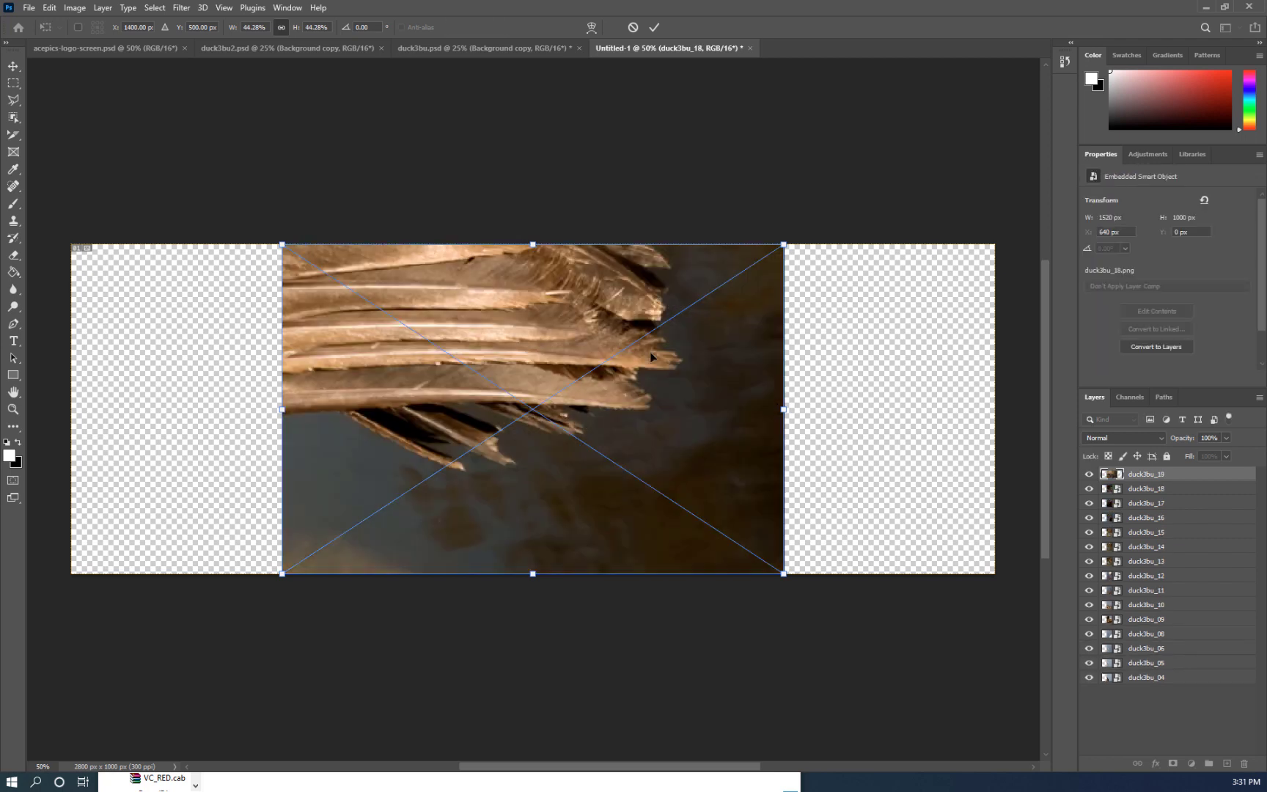
key("Return")
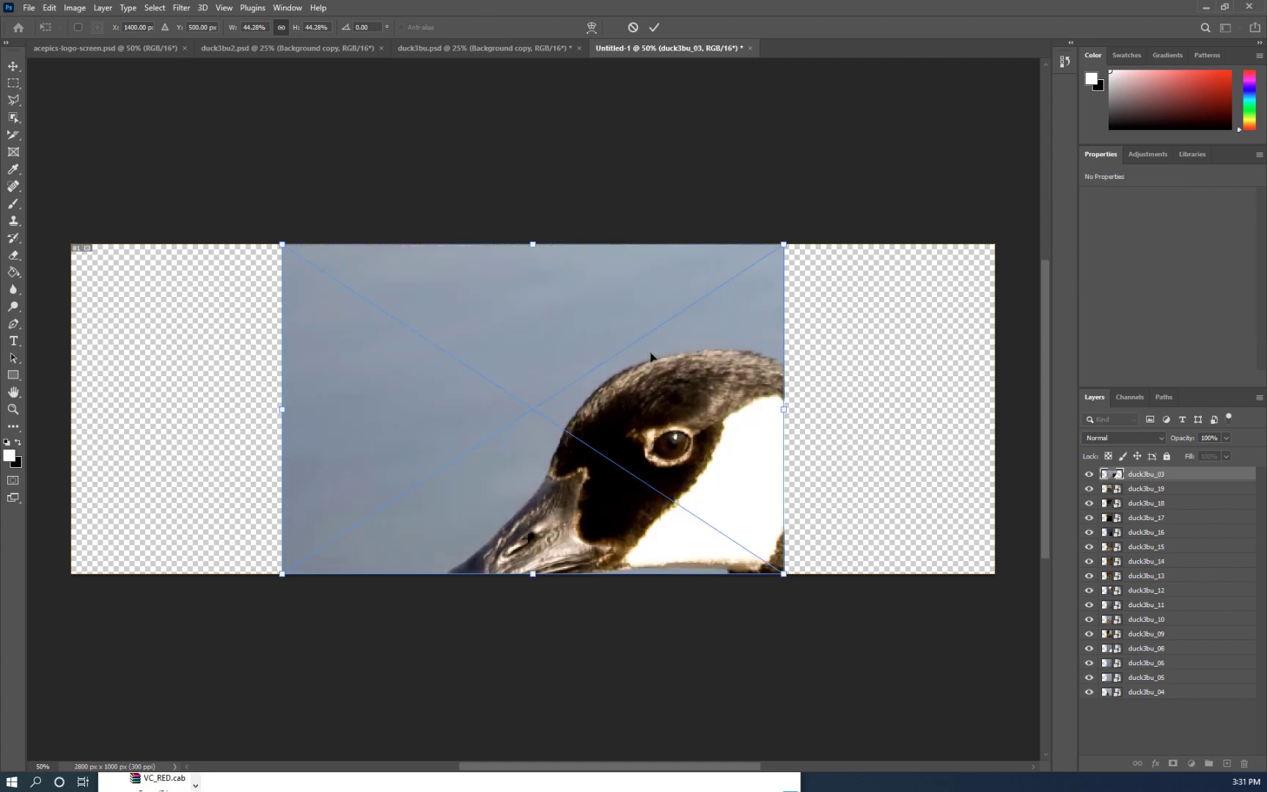
key("Return")
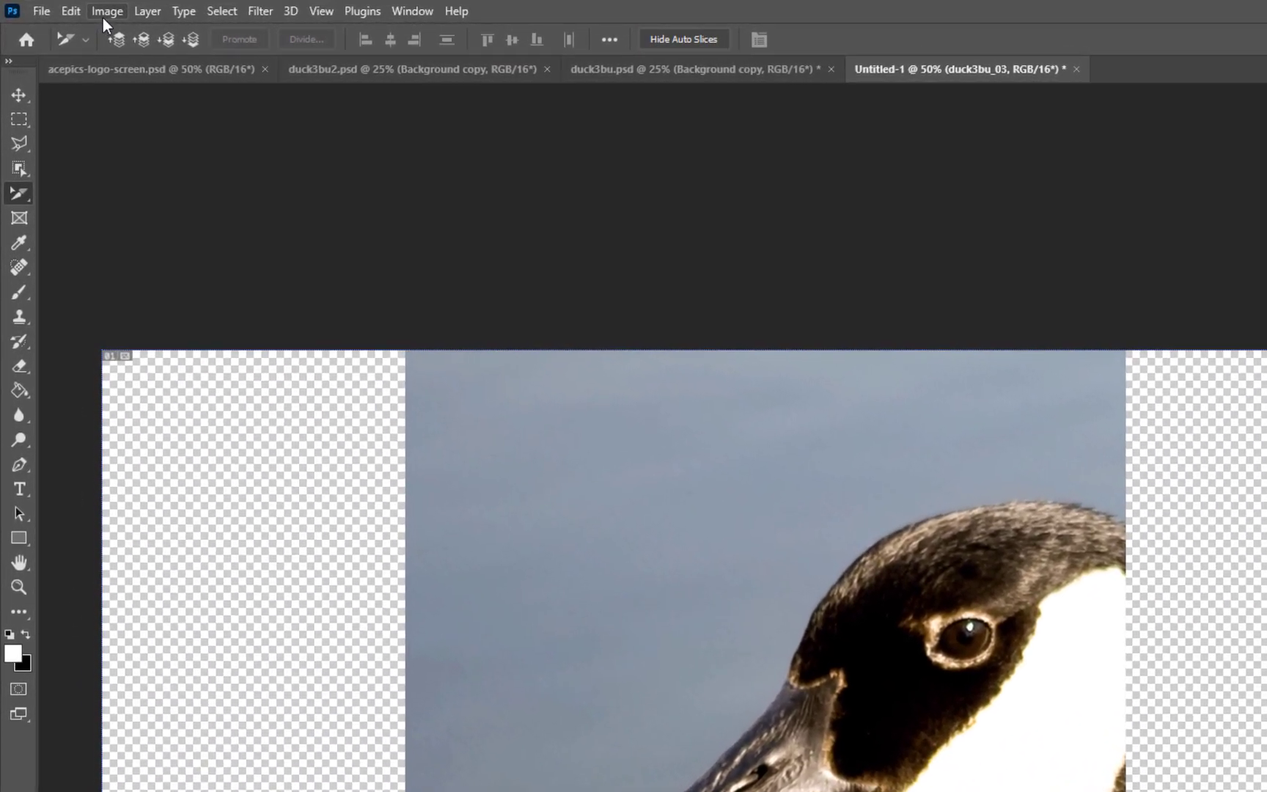
Enlarge the canvas to 12800 pixels wide and 11000 pixels high, keeping the centre anchor
left_click(118, 11)
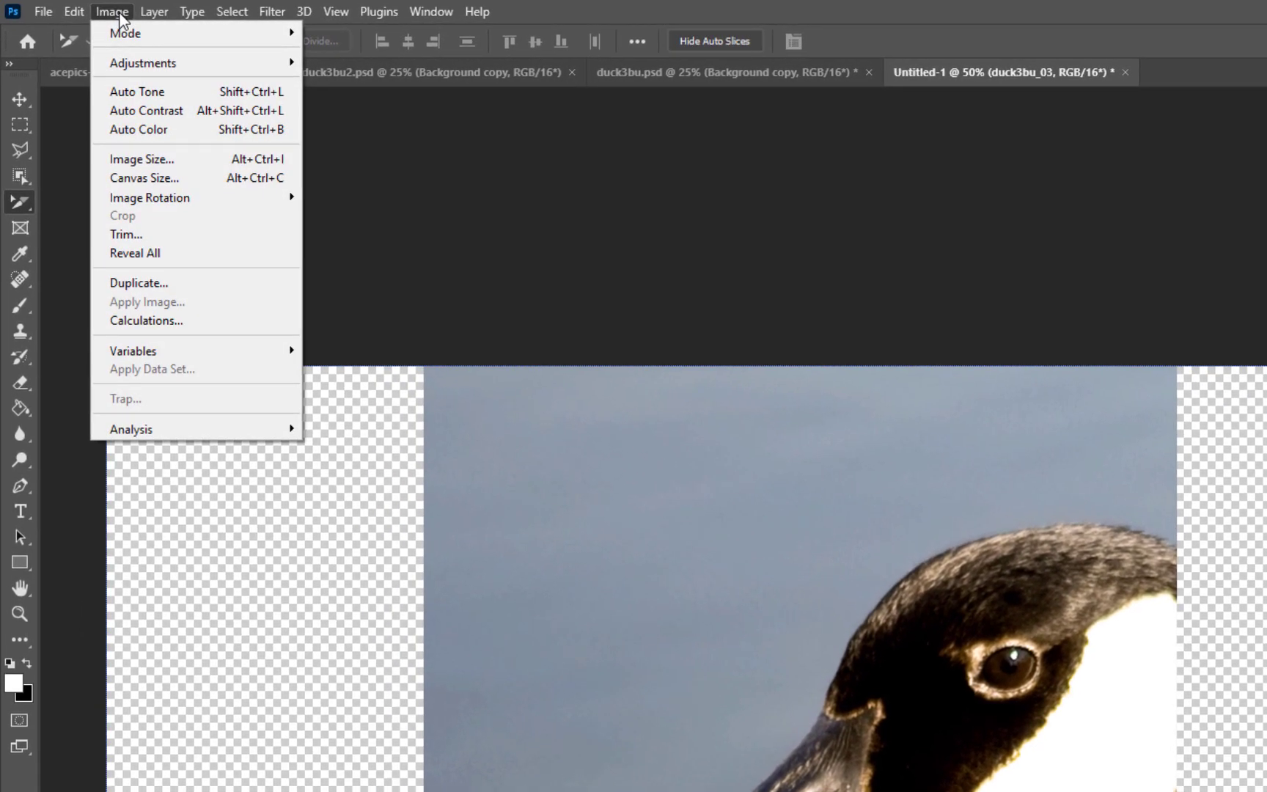
left_click(143, 178)
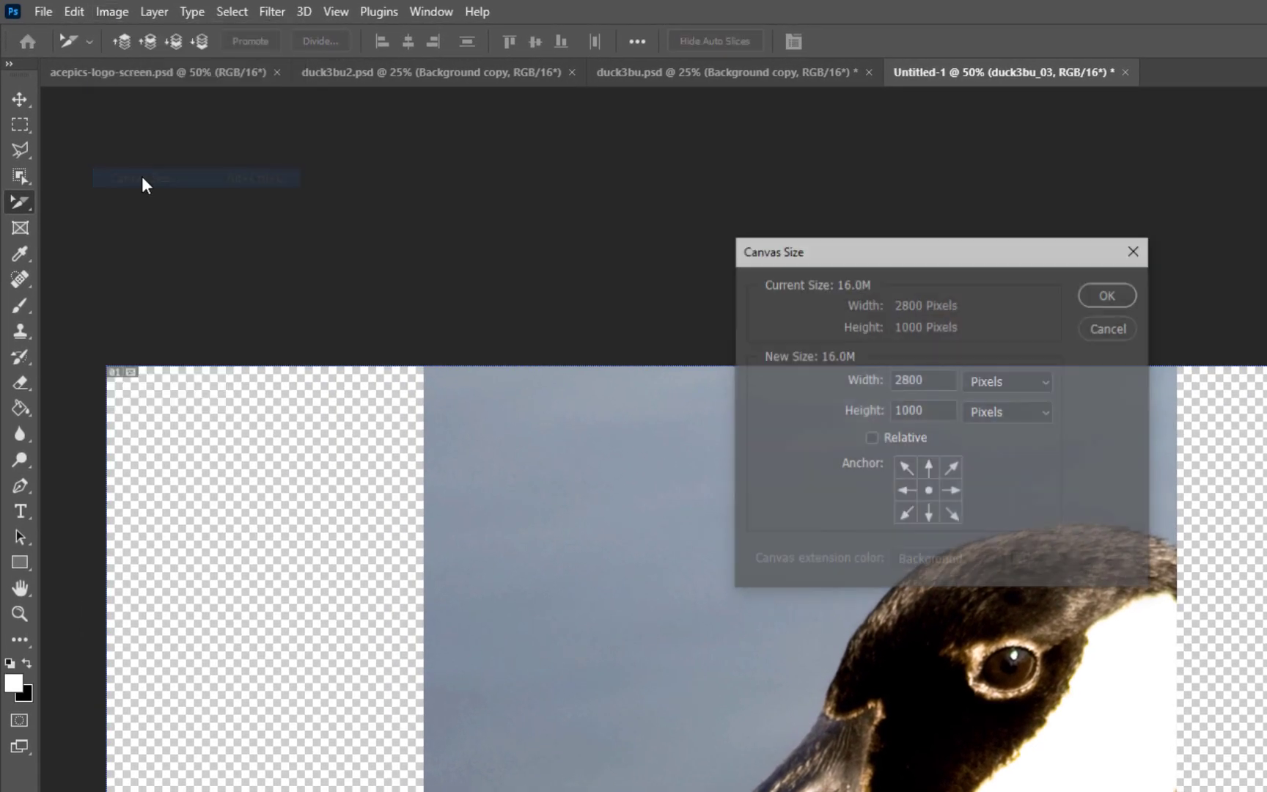
left_click(937, 373)
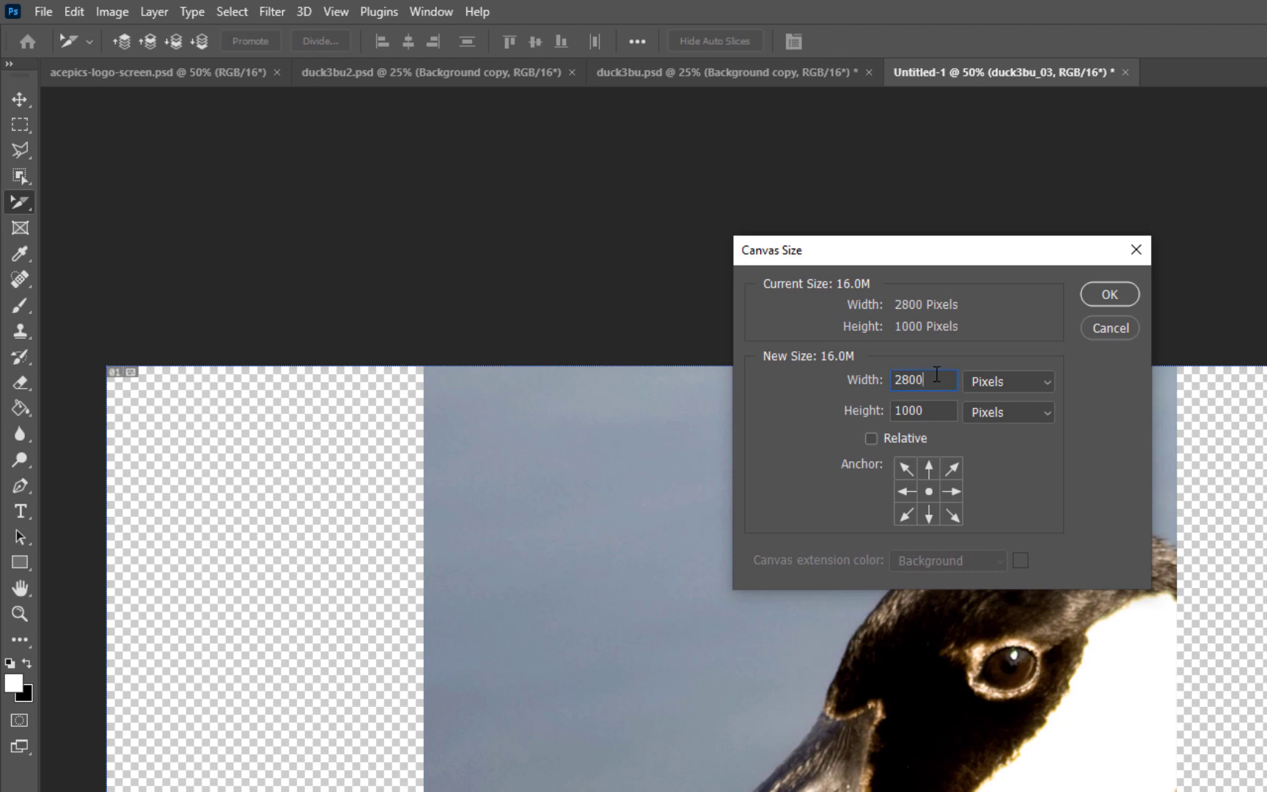
left_click_drag(936, 374, 882, 380)
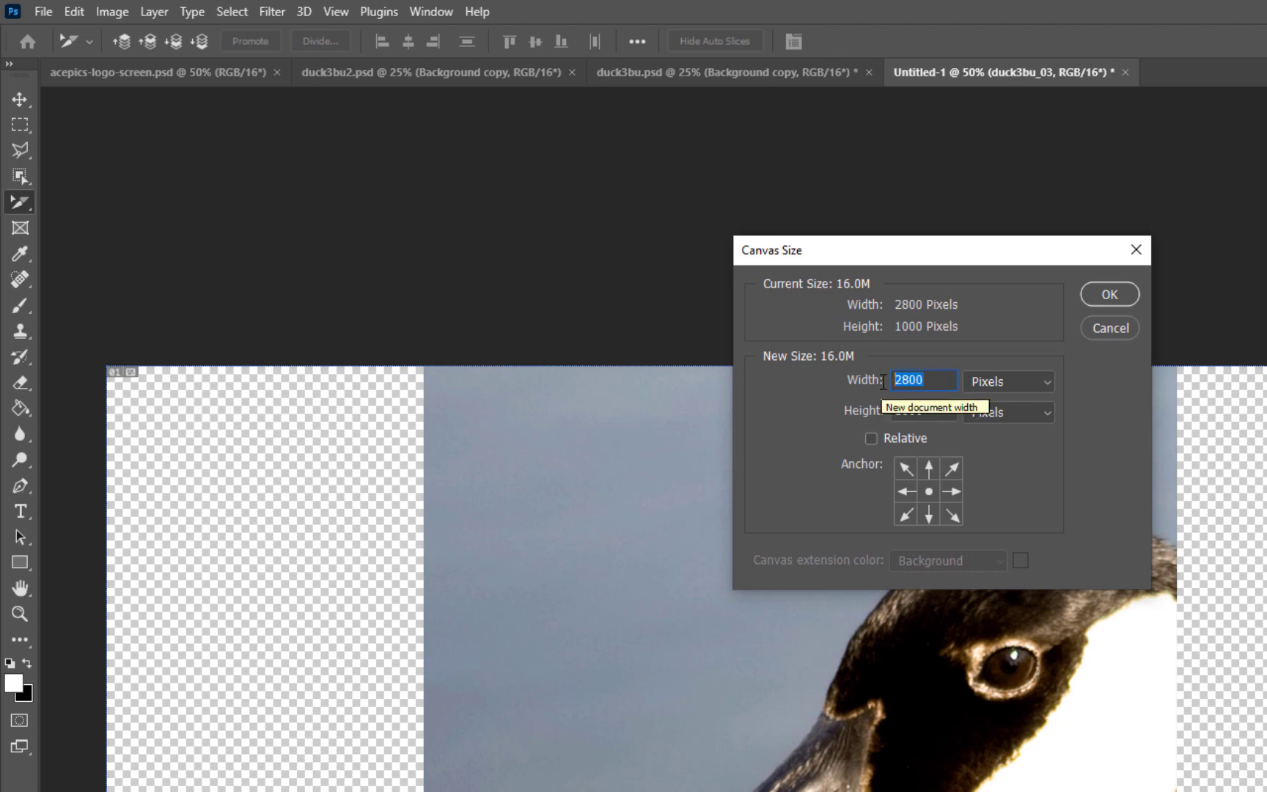
left_click(897, 375)
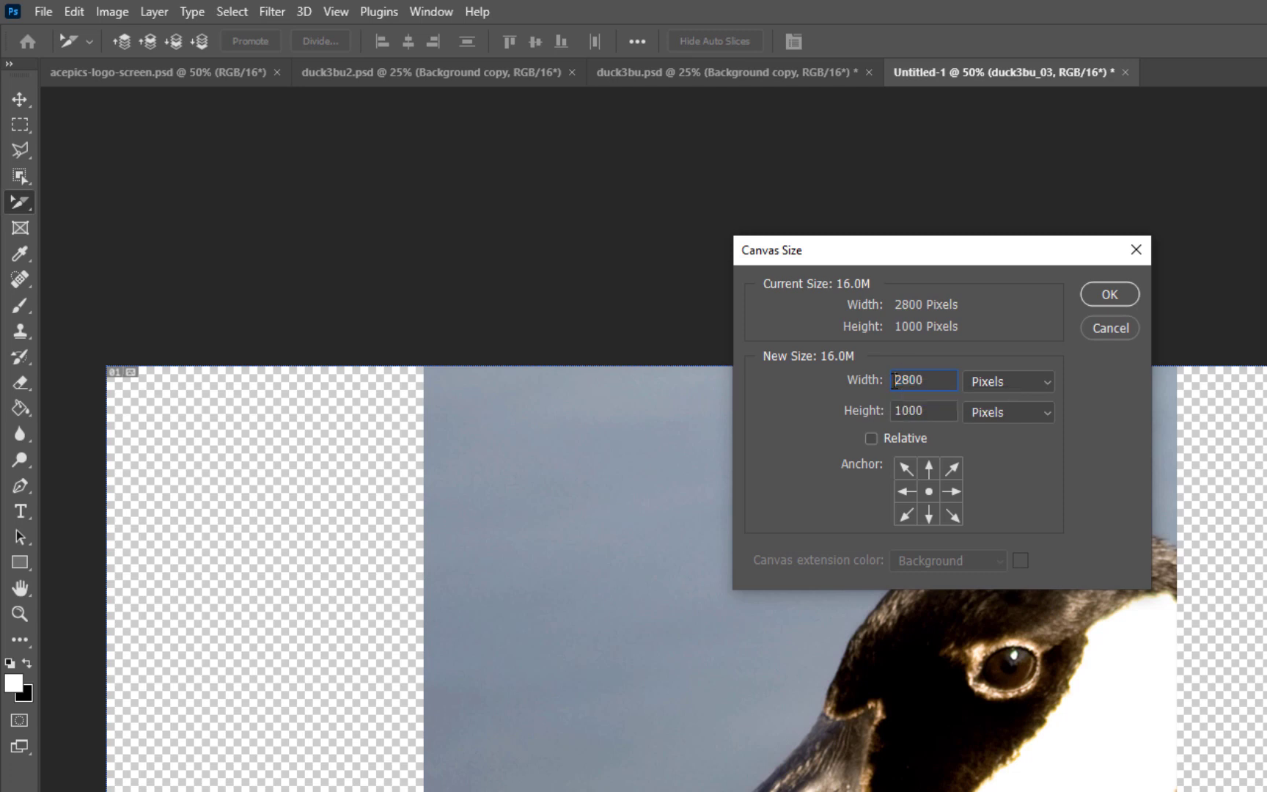
type("1")
left_click(893, 407)
type("1")
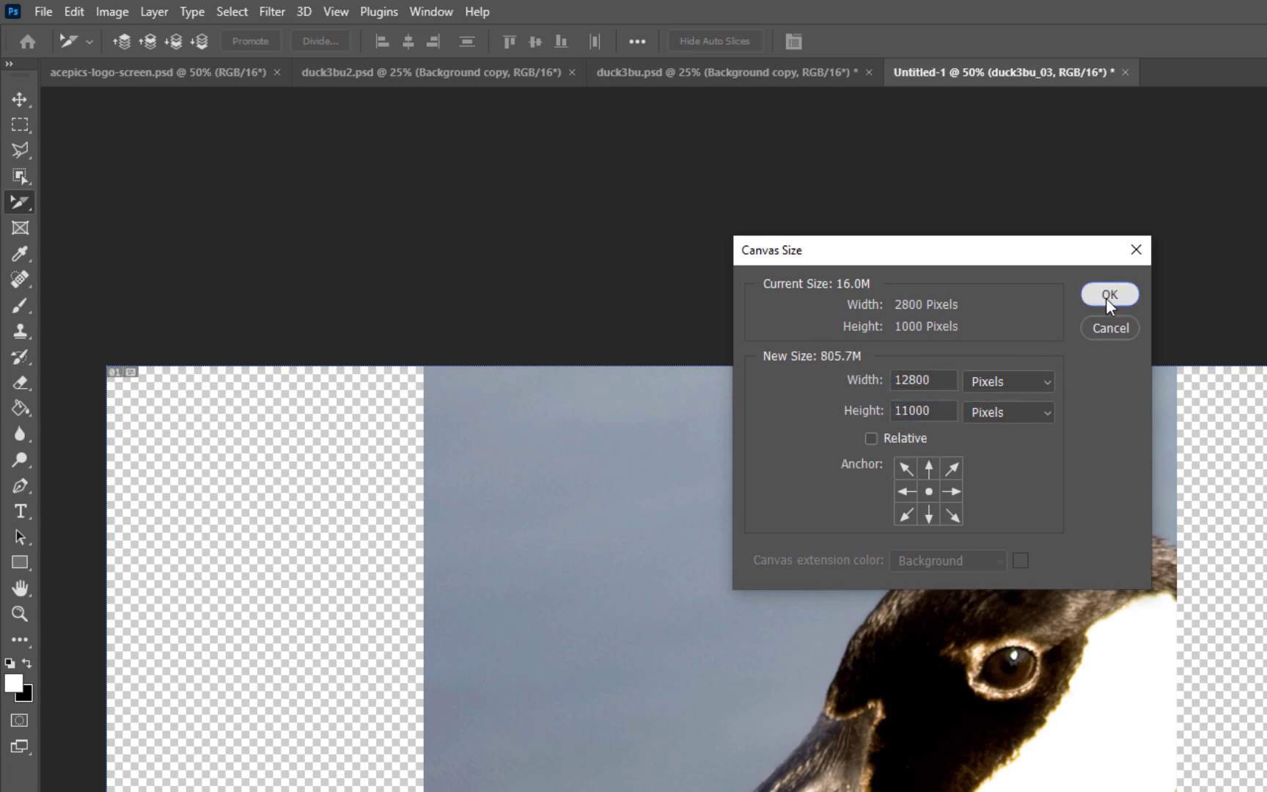
left_click(1108, 297)
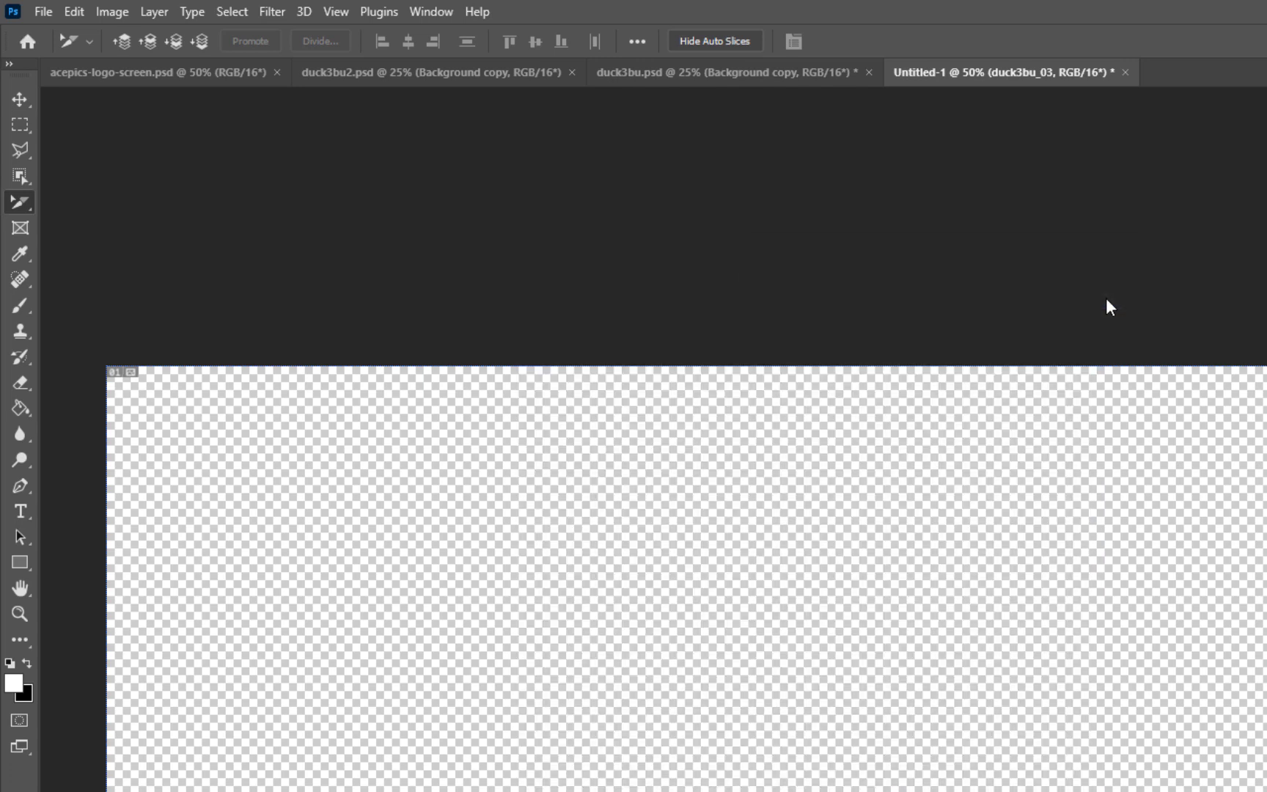
Move the goose head piece, duck3bu_03, off the central stack to an empty area near the canvas's left edge, slightly below the stack
scroll(1026, 628, "down", 2)
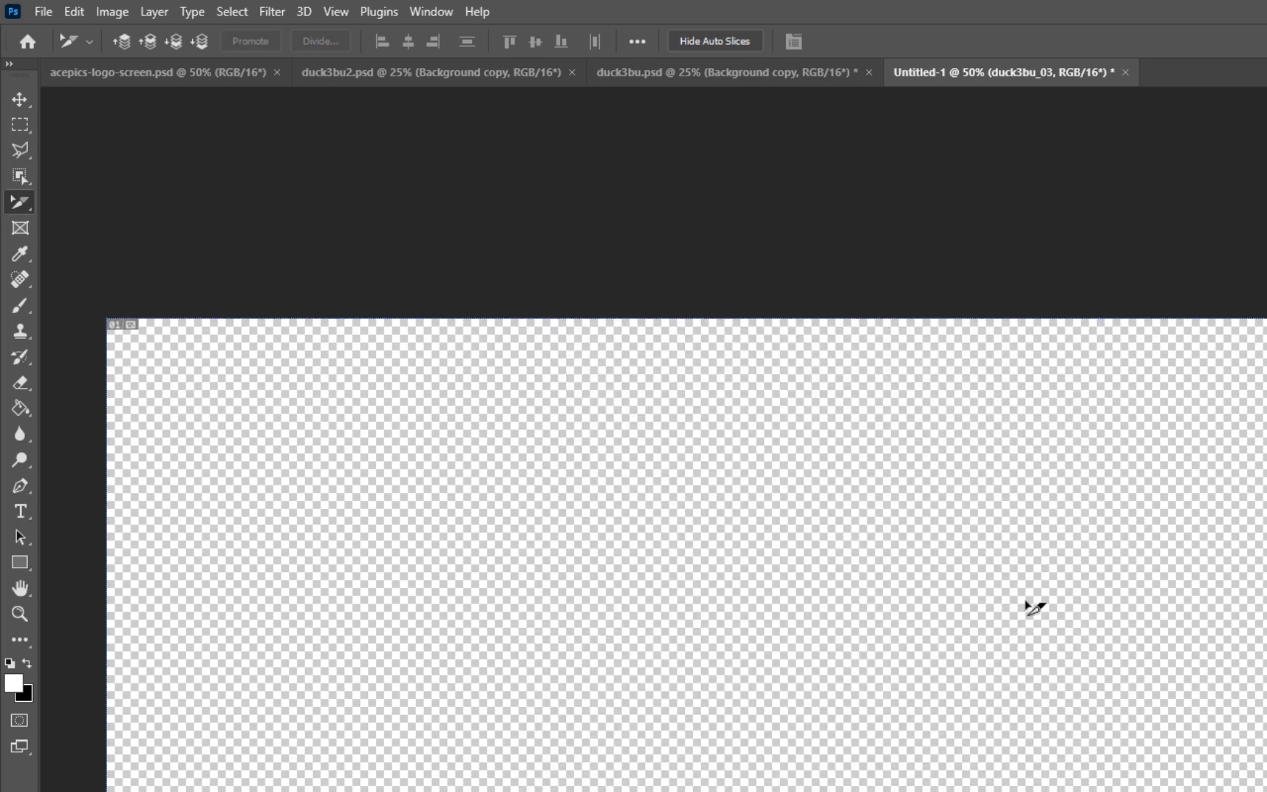
key("z")
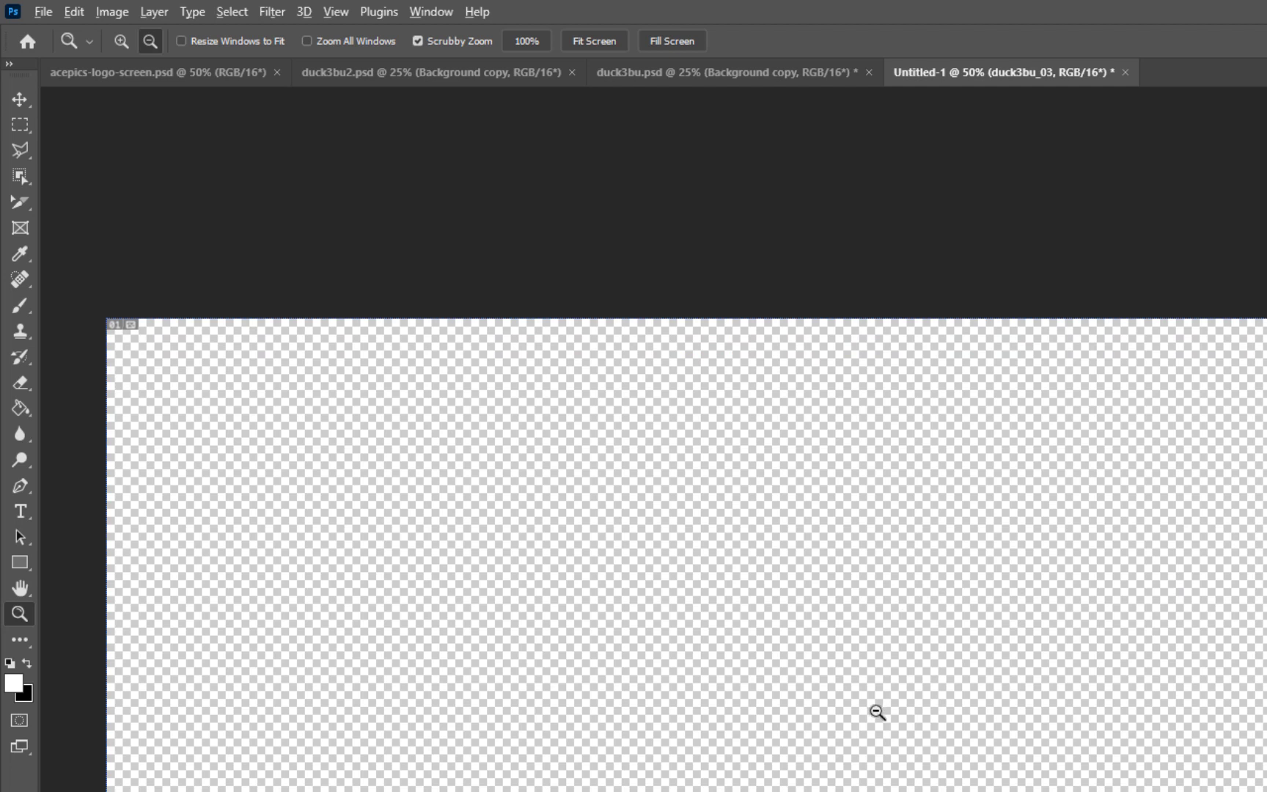
left_click(877, 711, "alt")
left_click(877, 711, "alt")
left_click(877, 711, "alt")
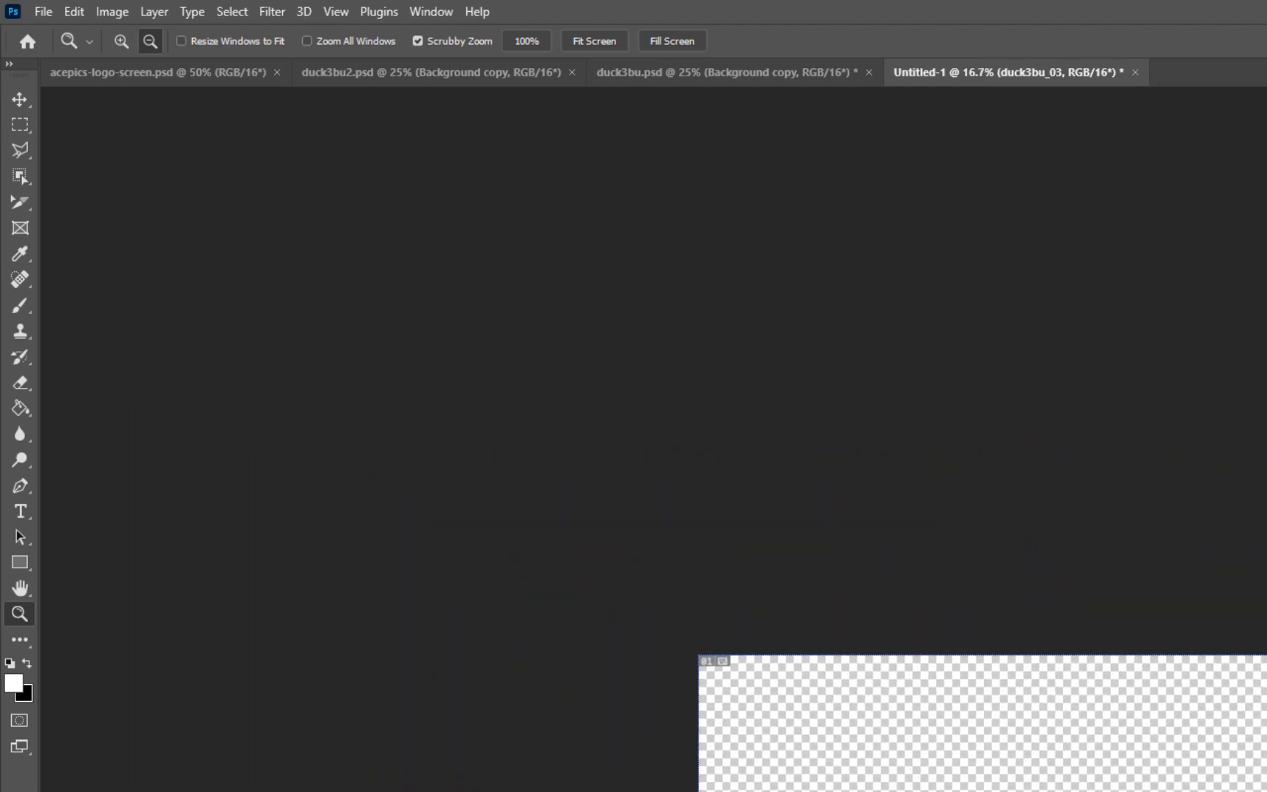
left_click(877, 711, "alt")
key("h")
left_click_drag(876, 711, 357, 293)
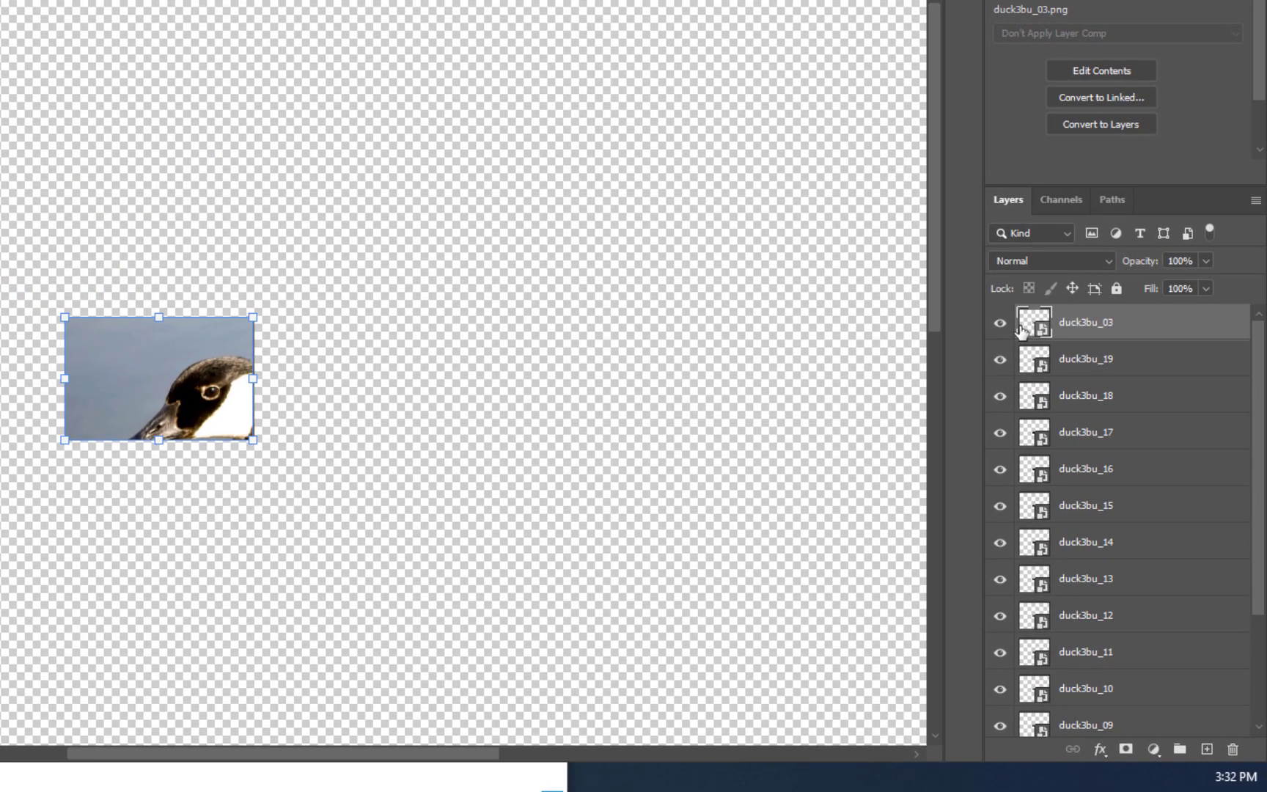
left_click_drag(1261, 367, 1250, 532)
scroll(1233, 452, "up", 3)
left_click(358, 386)
left_click_drag(166, 374, 641, 547)
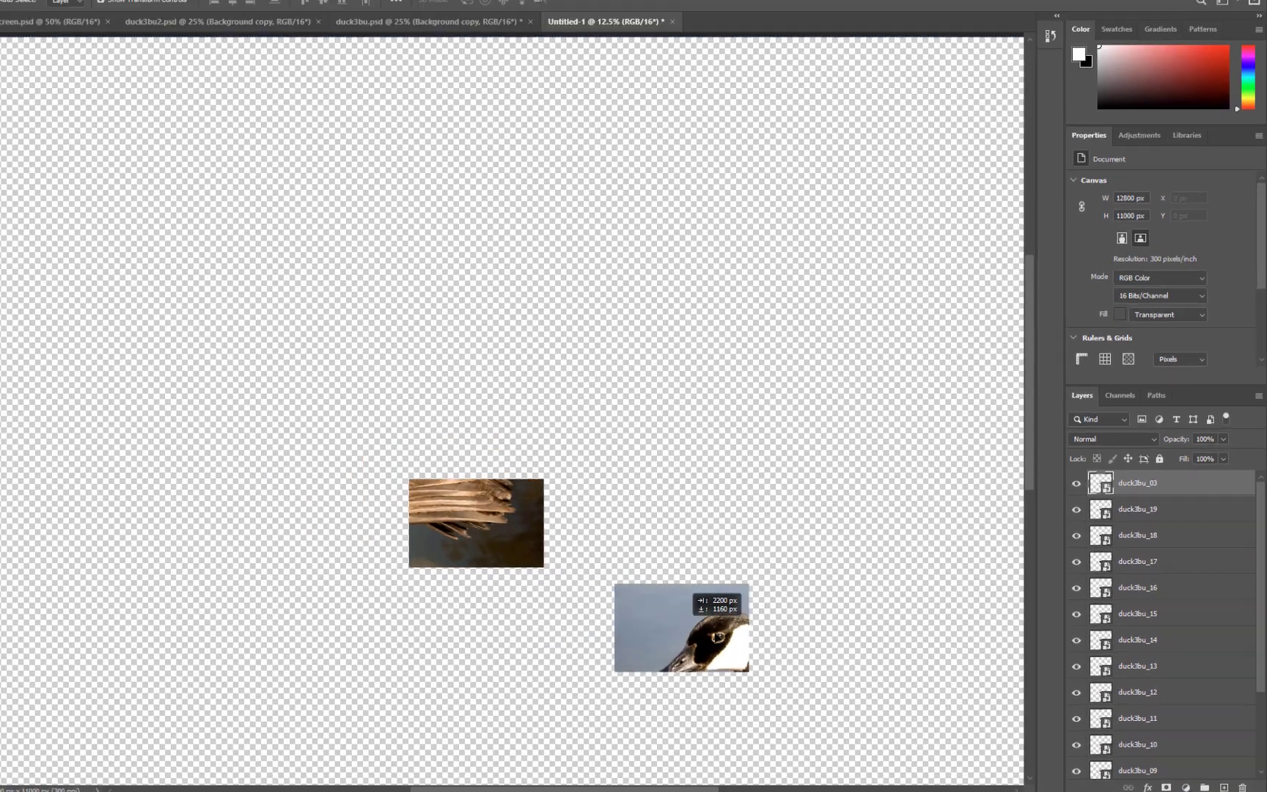
left_click_drag(850, 663, 143, 641)
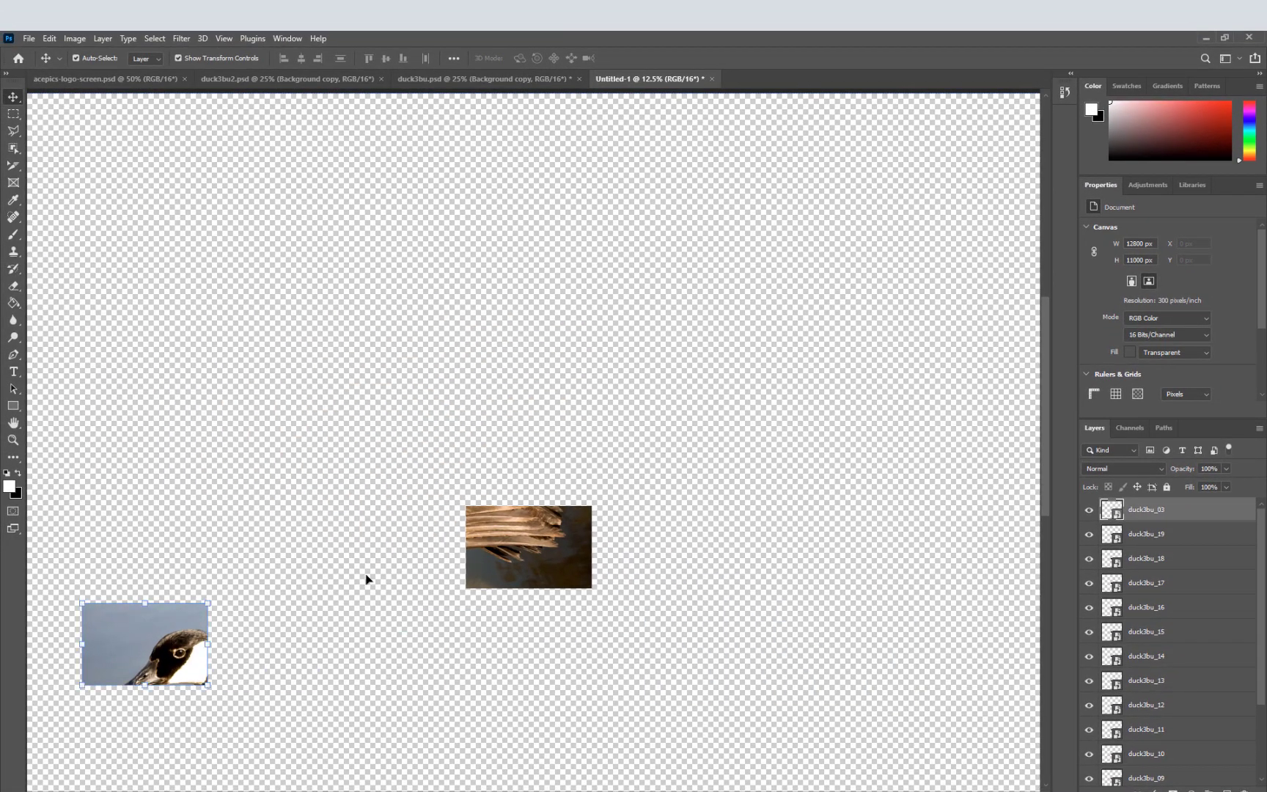
Spread the pieces from duck3bu_19 through duck3bu_09 off the stack into two loose rows below it
left_click_drag(539, 541, 884, 640)
left_click_drag(530, 551, 138, 722)
left_click_drag(469, 554, 704, 709)
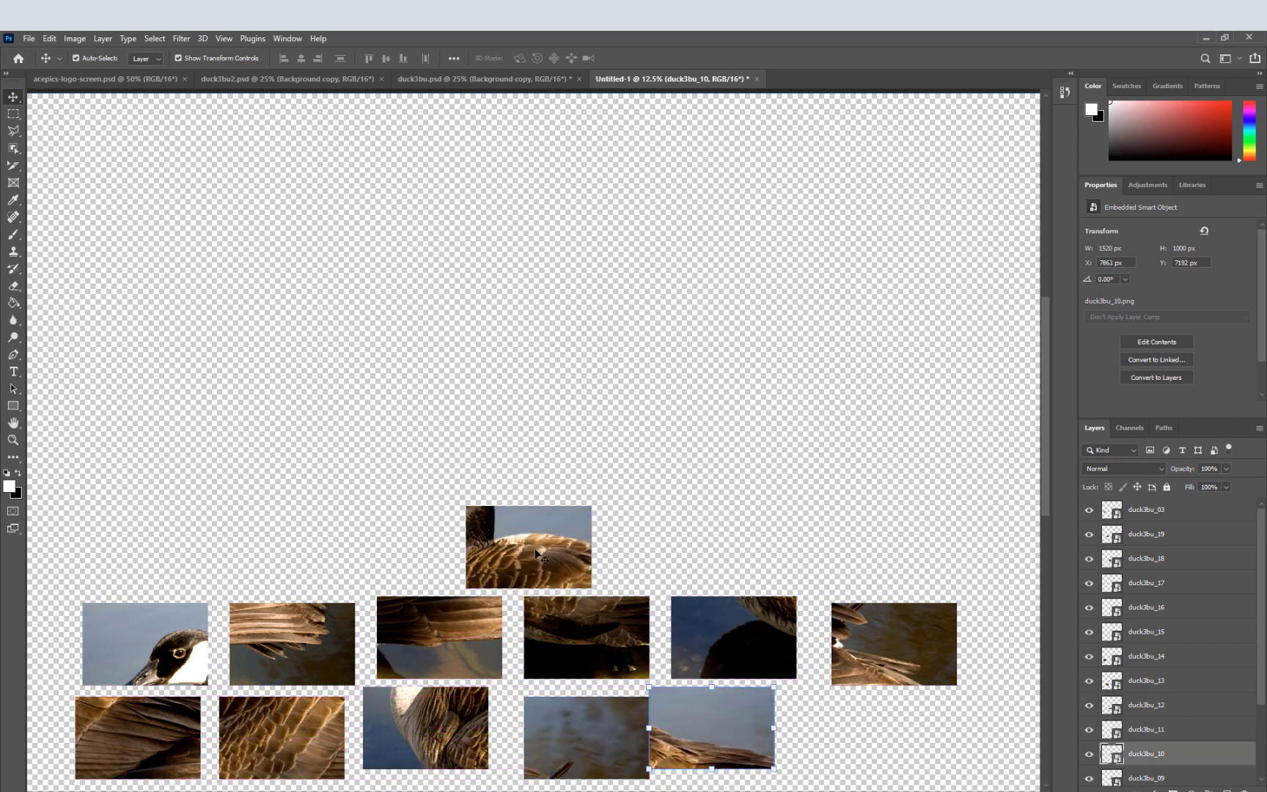
left_click_drag(538, 551, 869, 741)
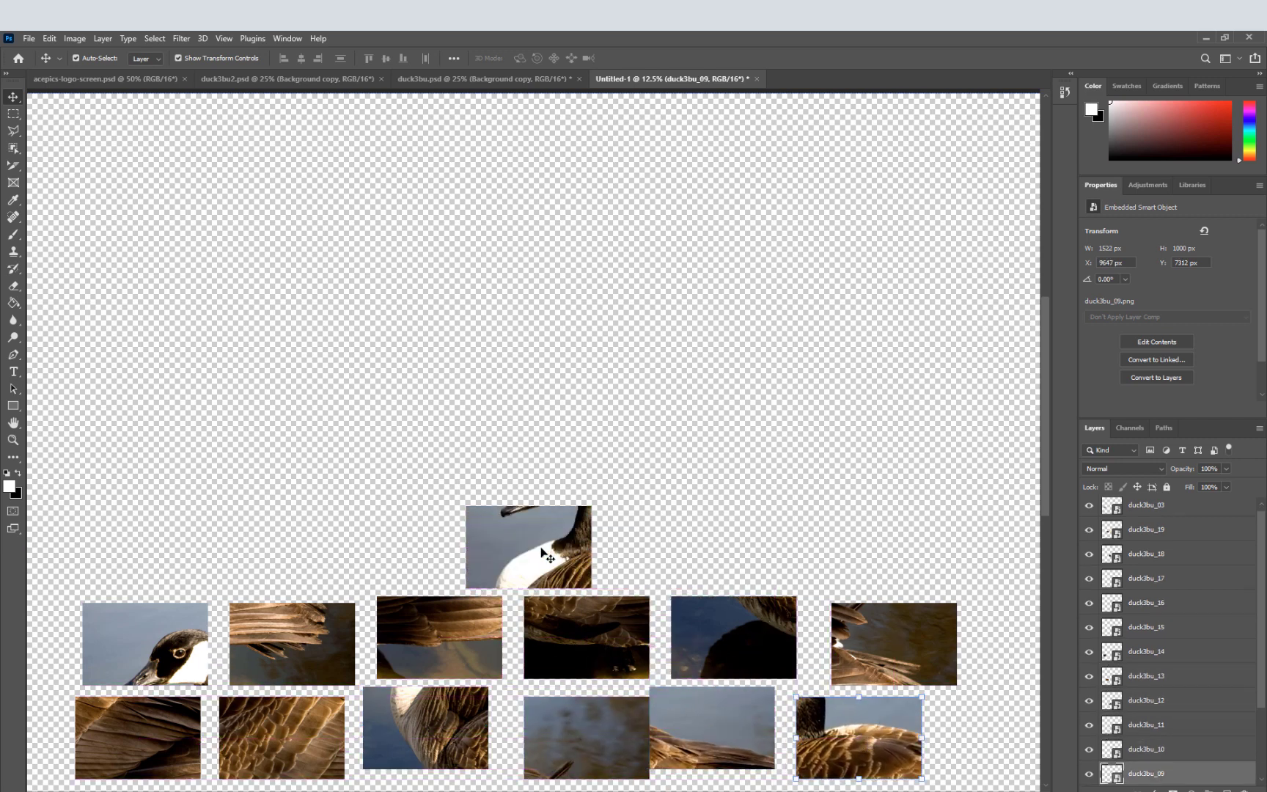
Spread the last four stacked pieces above the two rows, with duck3bu_08 and duck3bu_06 on the right and duck3bu_04 and duck3bu_05 on the left
left_click_drag(519, 548, 838, 529)
left_click_drag(574, 533, 733, 514)
left_click_drag(534, 542, 132, 527)
left_click_drag(408, 530, 296, 526)
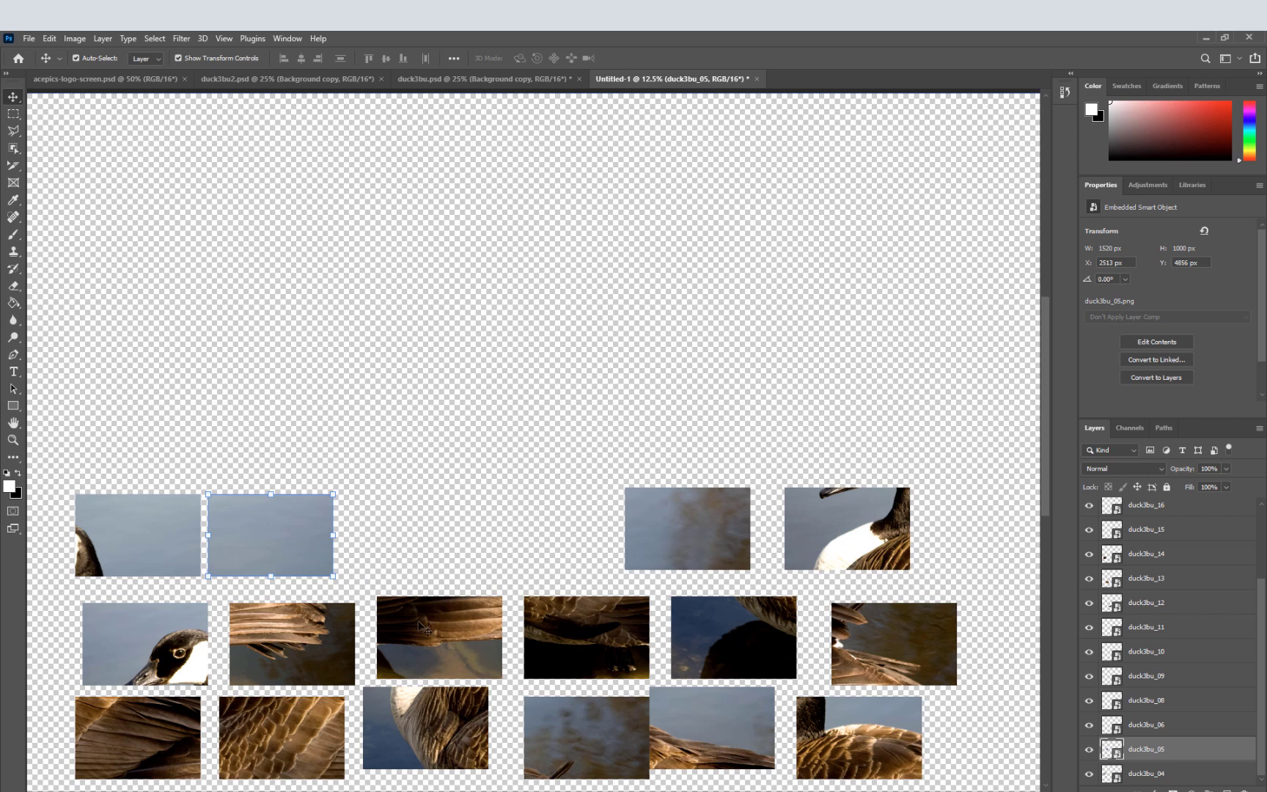
Assemble the goose's head and upper body near the canvas's upper edge, with duck3bu_03 and duck3bu_04 above duck3bu_08 and duck3bu_09, and deselect
left_click_drag(130, 648, 482, 196)
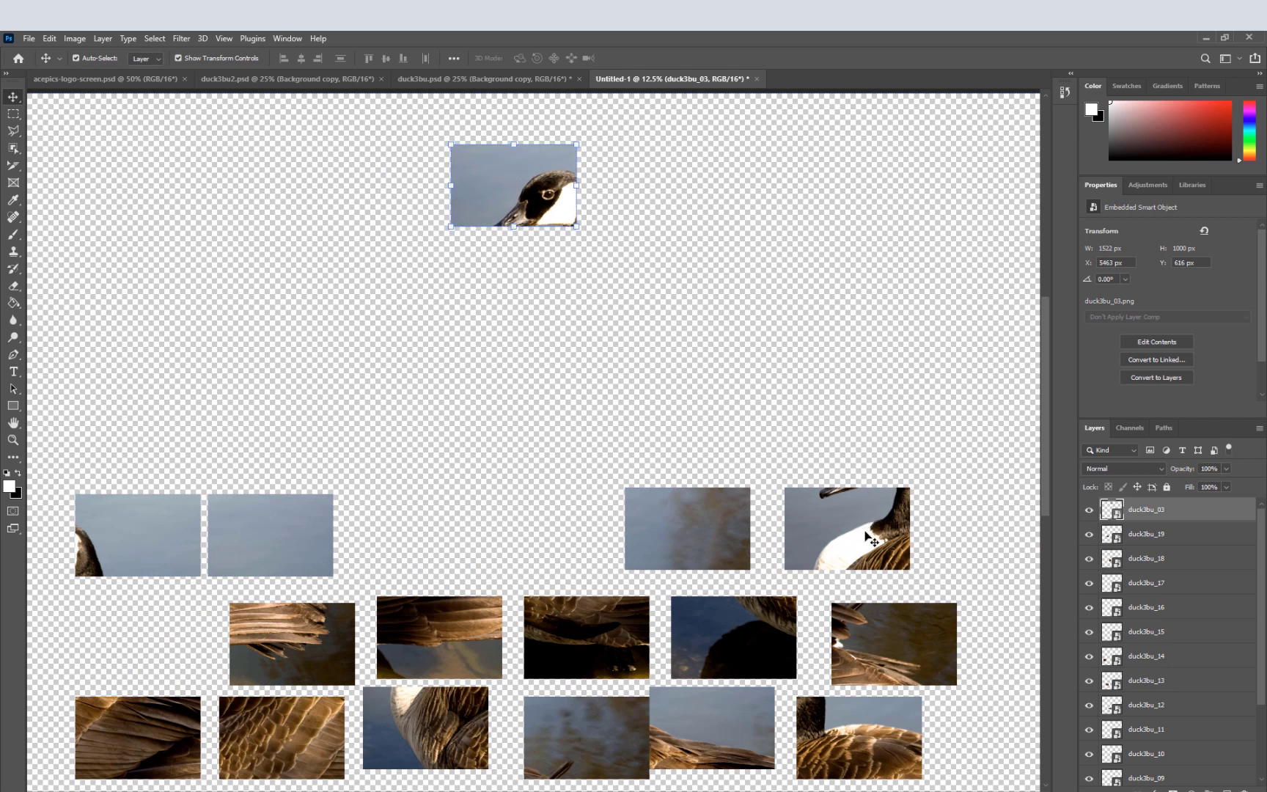
left_click_drag(867, 538, 532, 273)
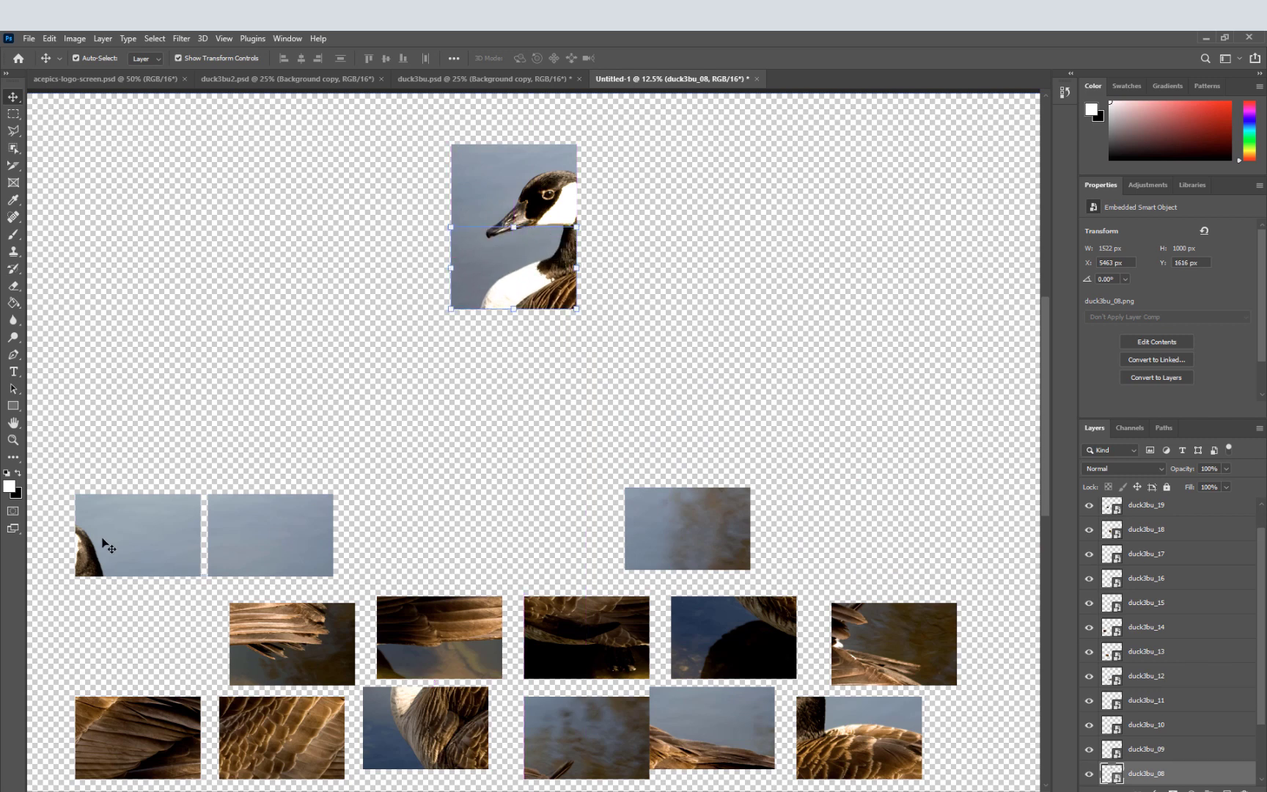
left_click_drag(105, 551, 603, 199)
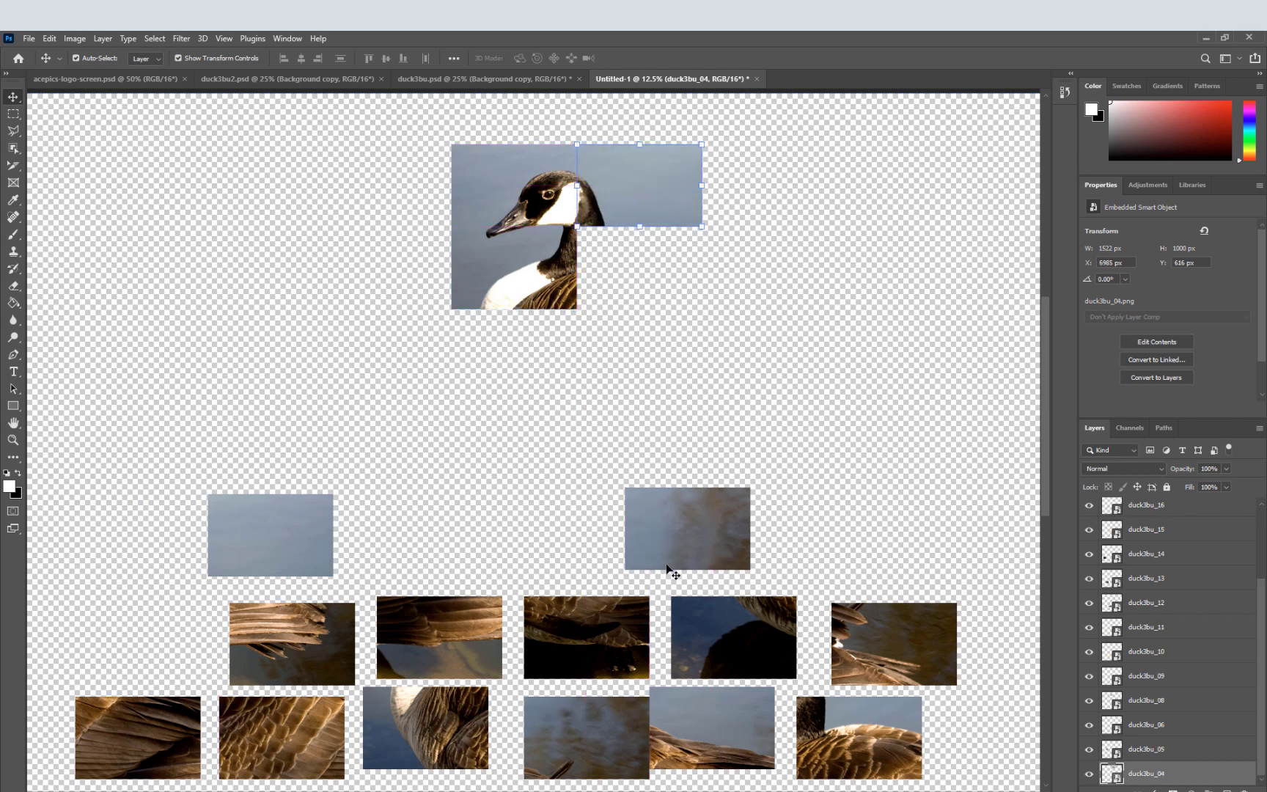
left_click_drag(863, 762, 648, 295)
left_click(715, 427)
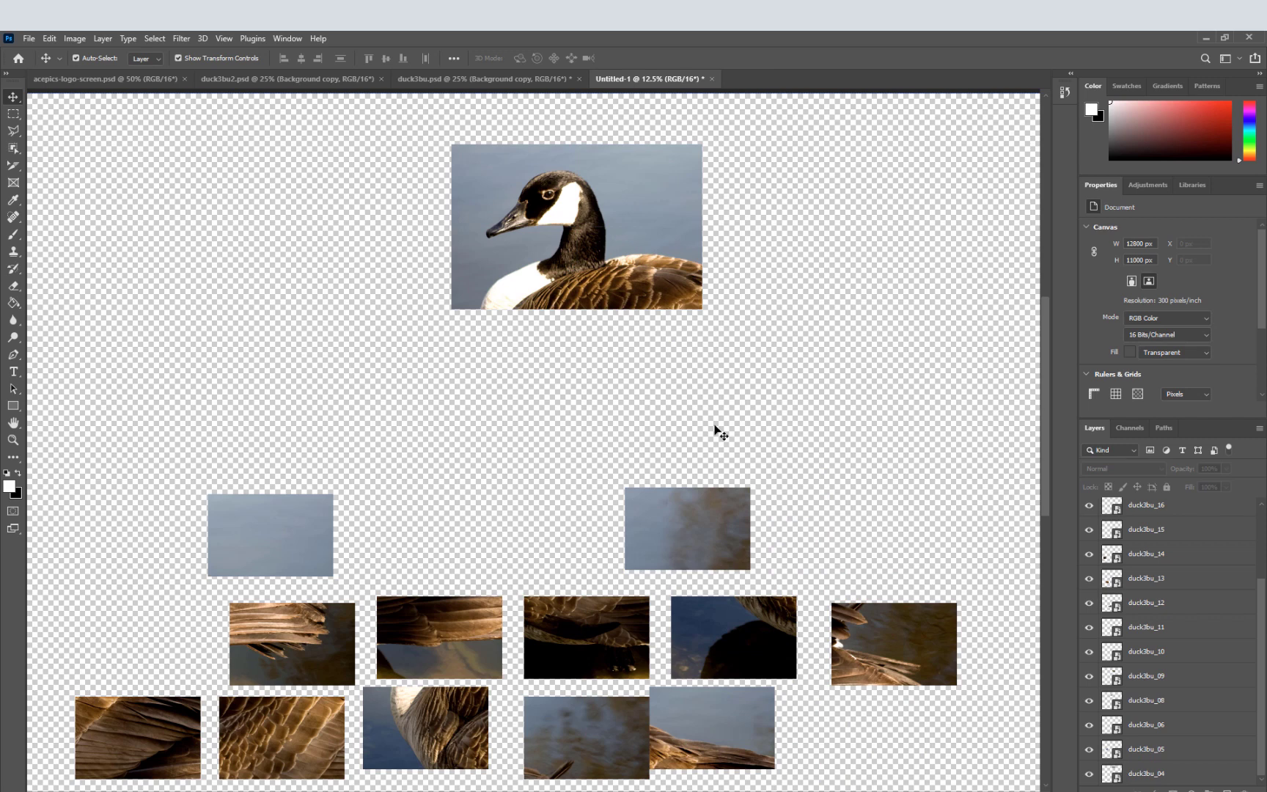